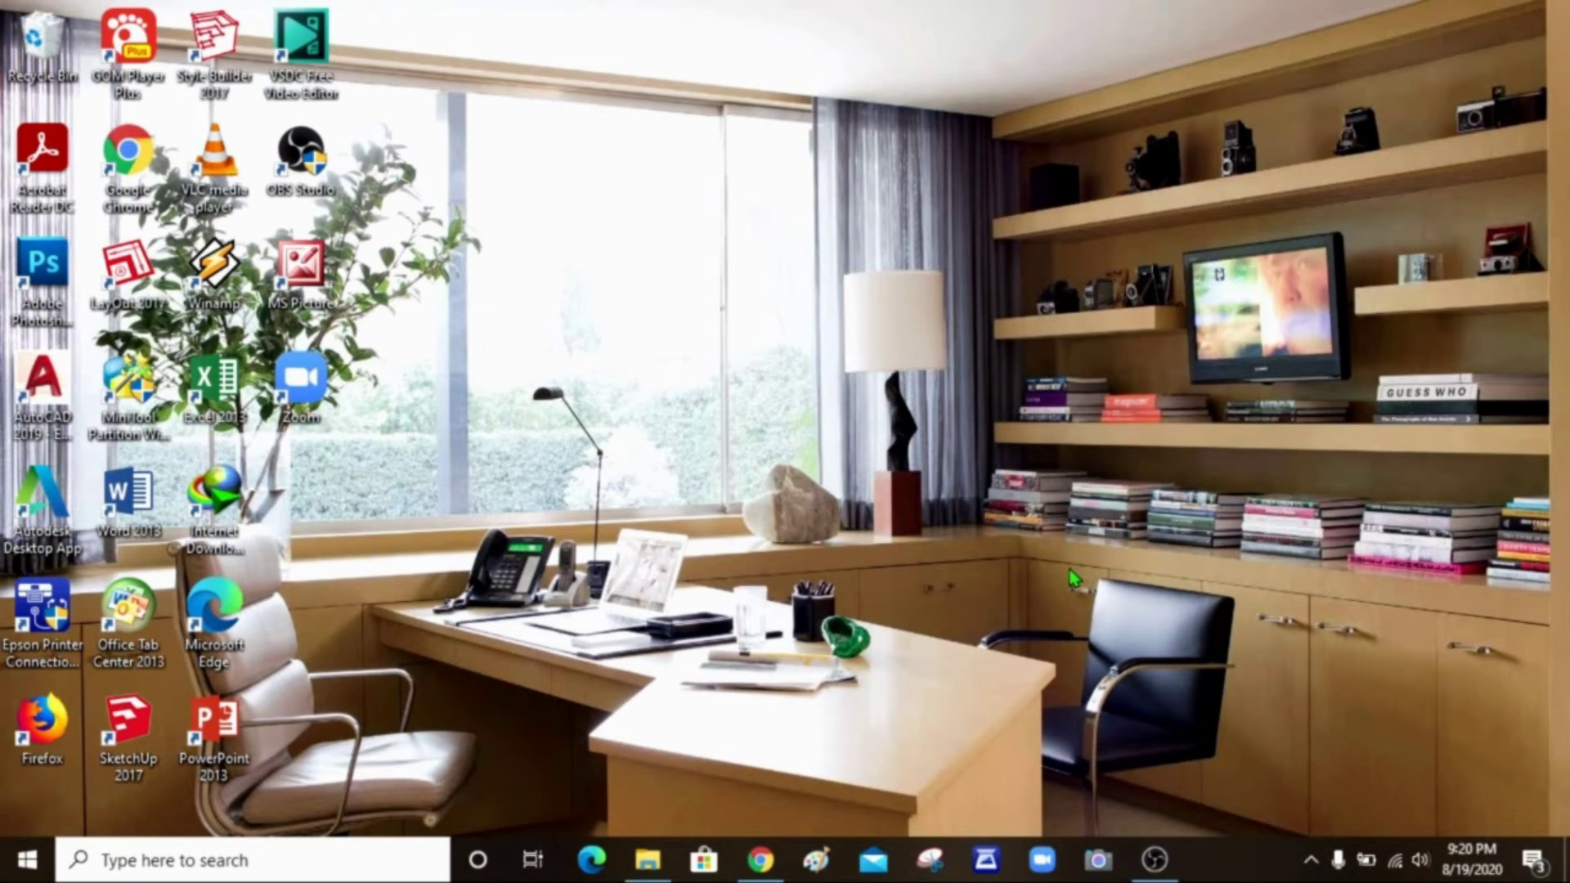
Switch to Chrome and replace the current Google search with one for google classroom.
{"action": "mouse_move", "coordinate": [760, 860]}
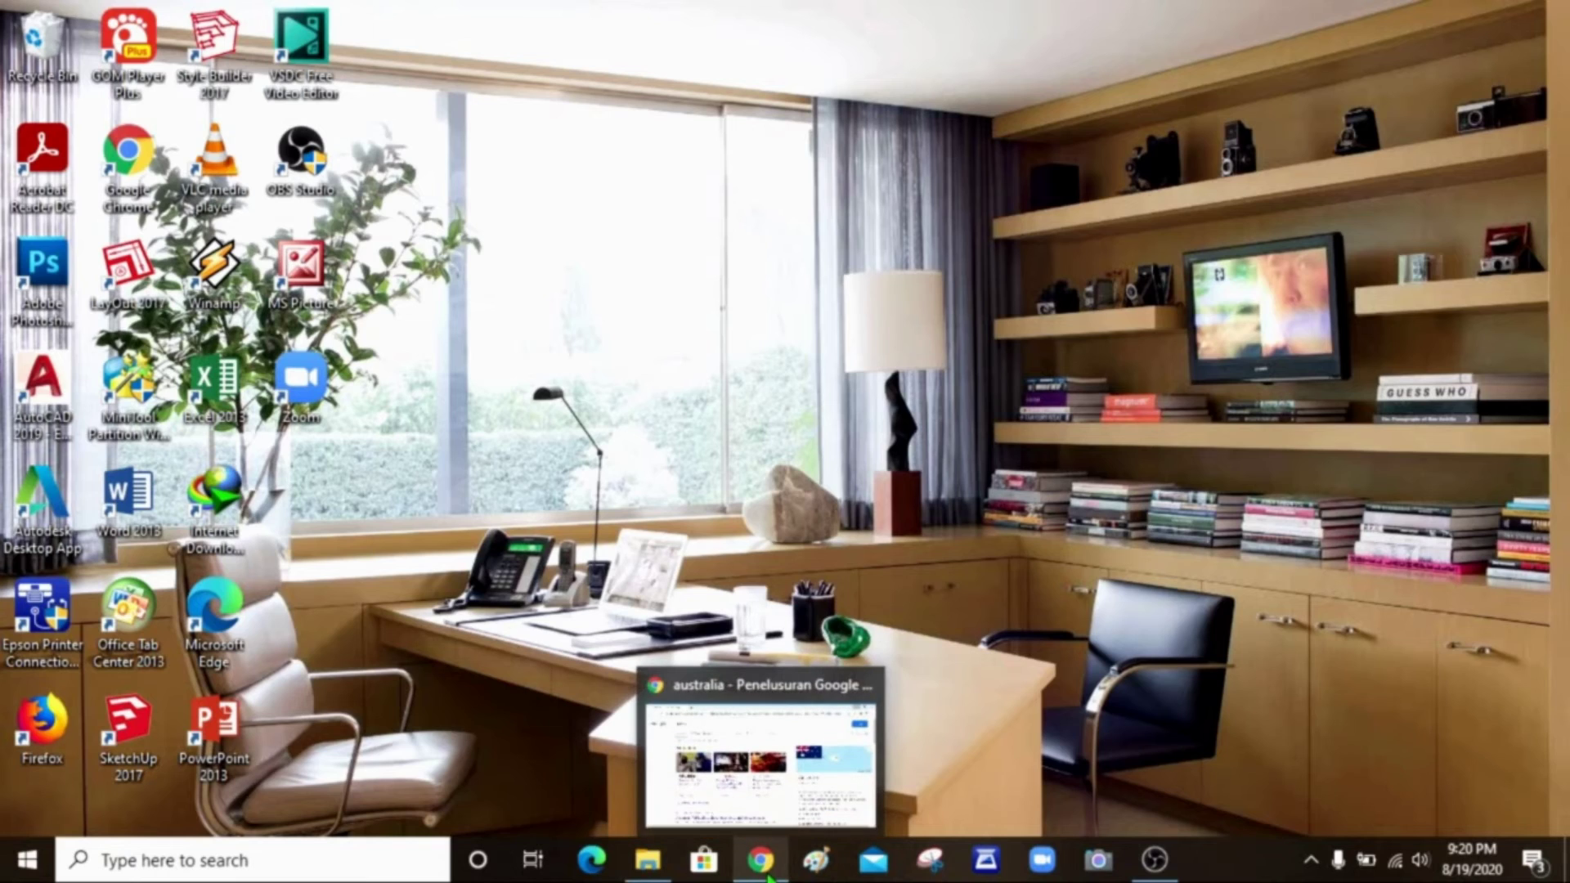
{"action": "left_click", "coordinate": [891, 776]}
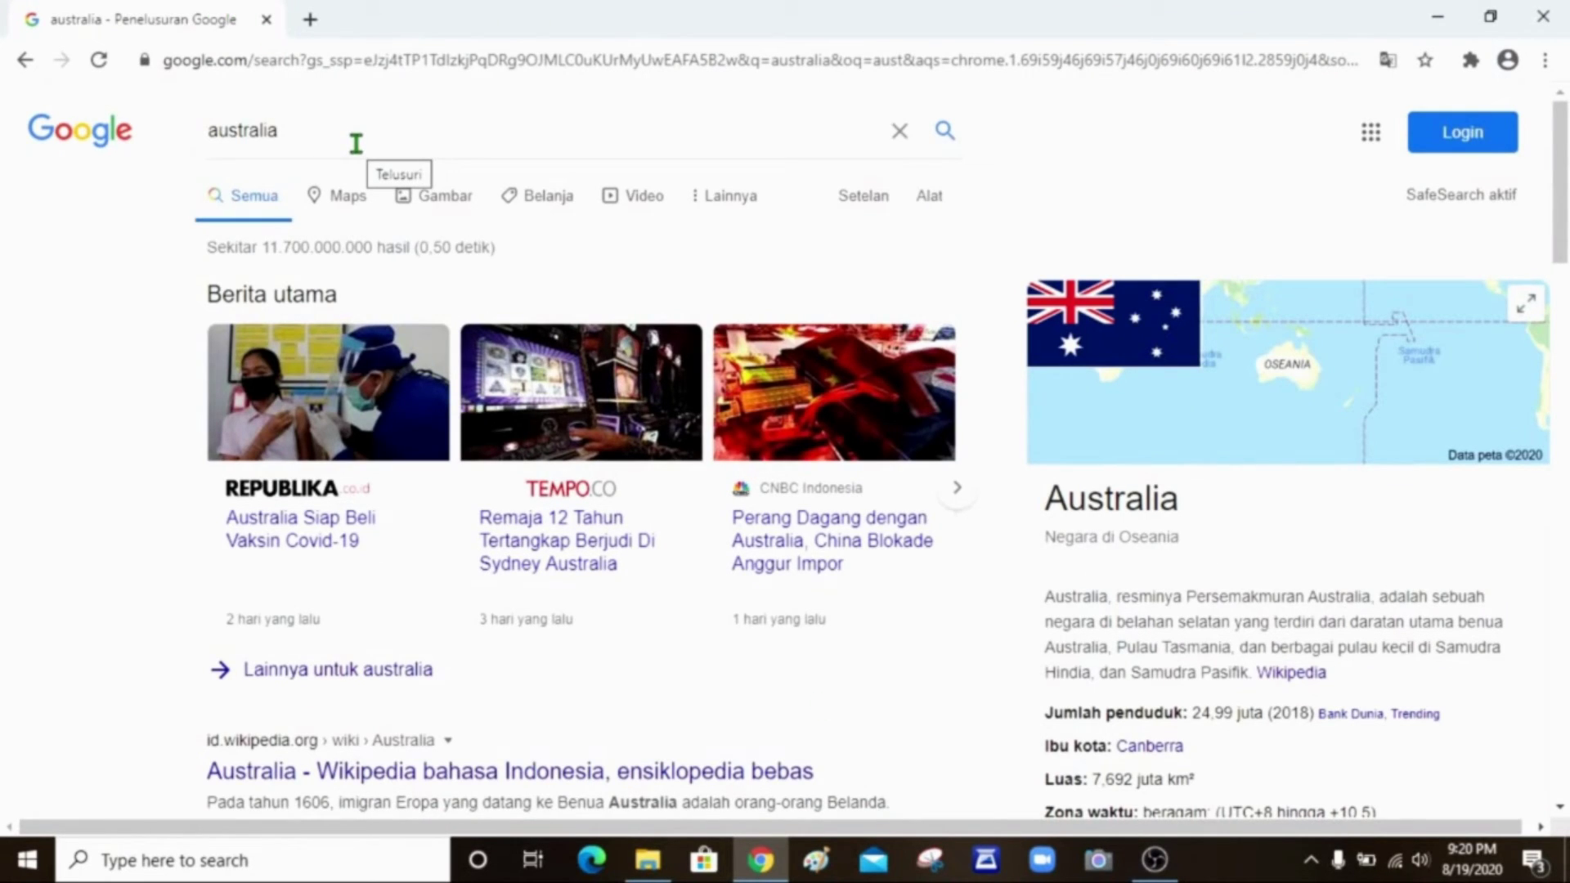
{"action": "left_click_drag", "start_coordinate": [355, 143], "coordinate": [200, 134]}
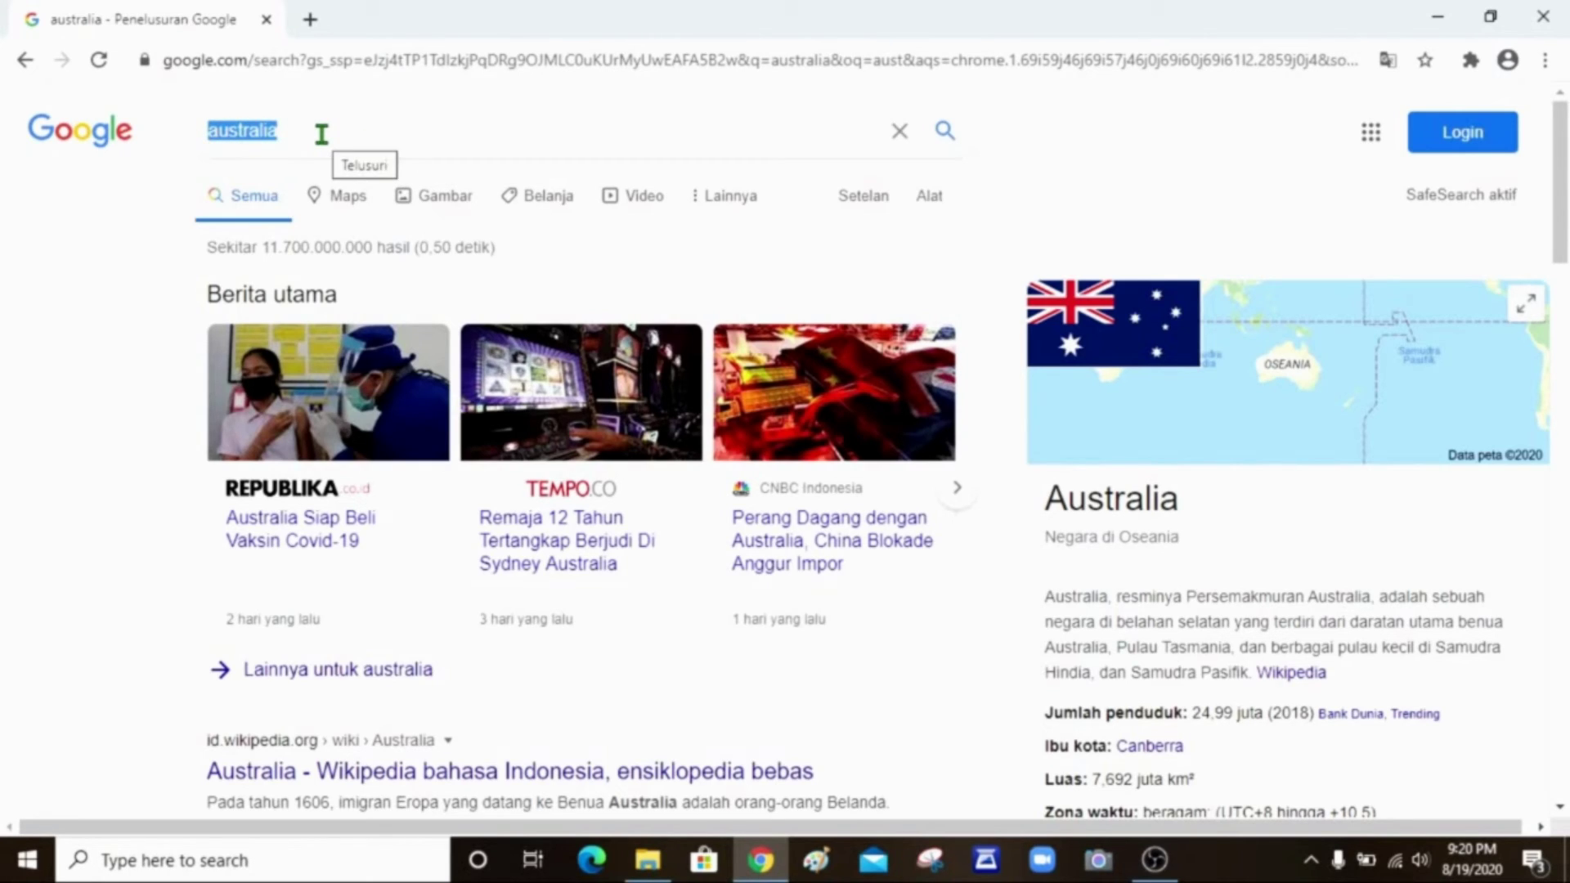
{"action": "type", "text": "G"}
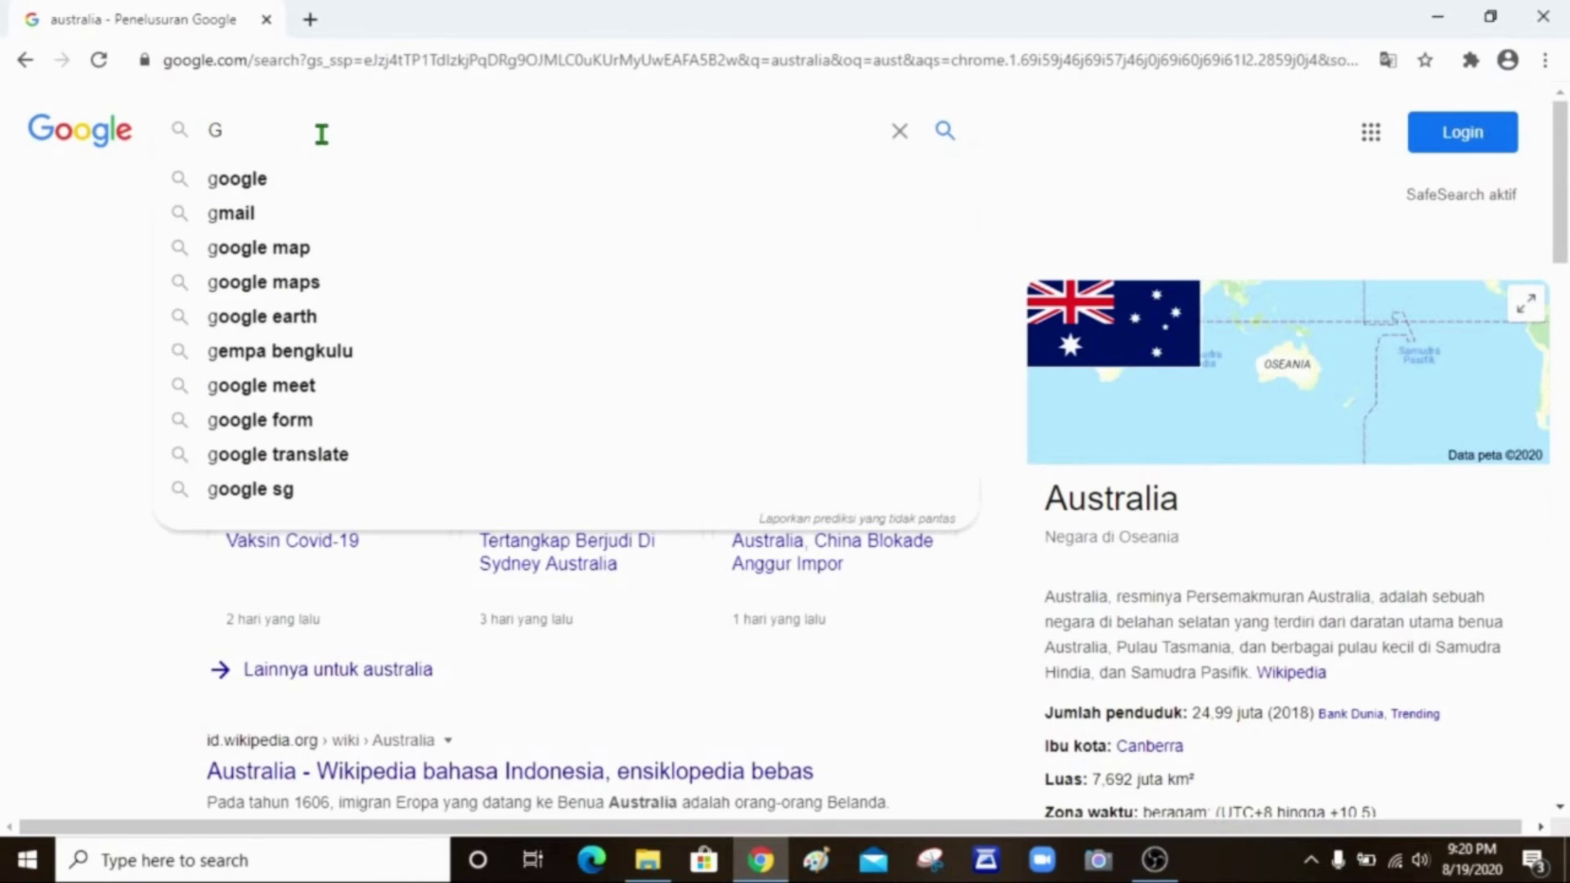
{"action": "type", "text": "oogle"}
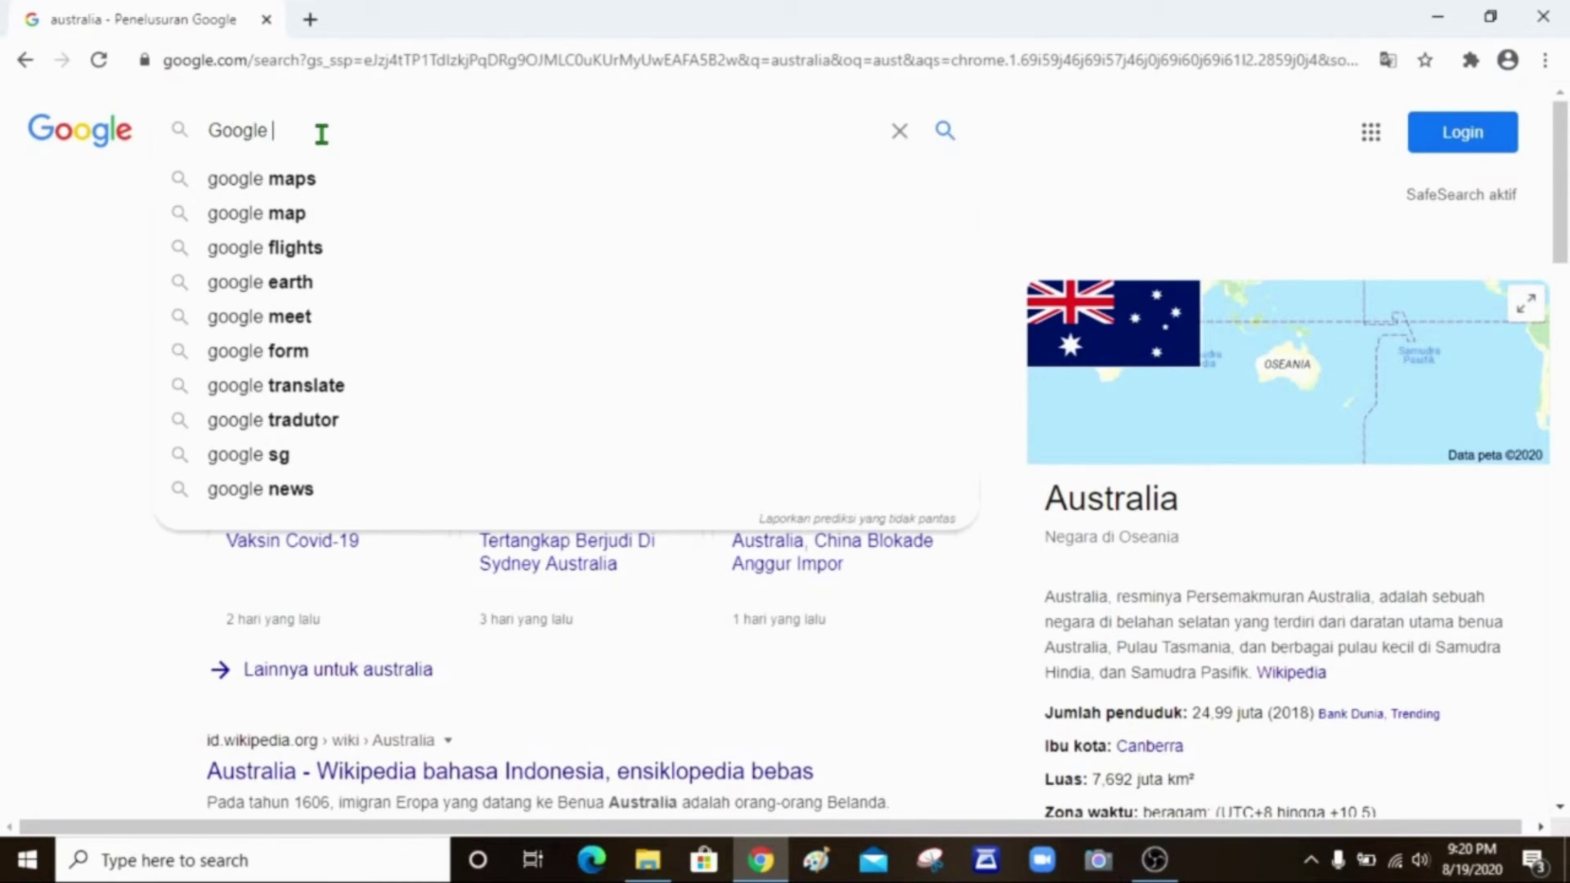
{"action": "type", "text": " cla"}
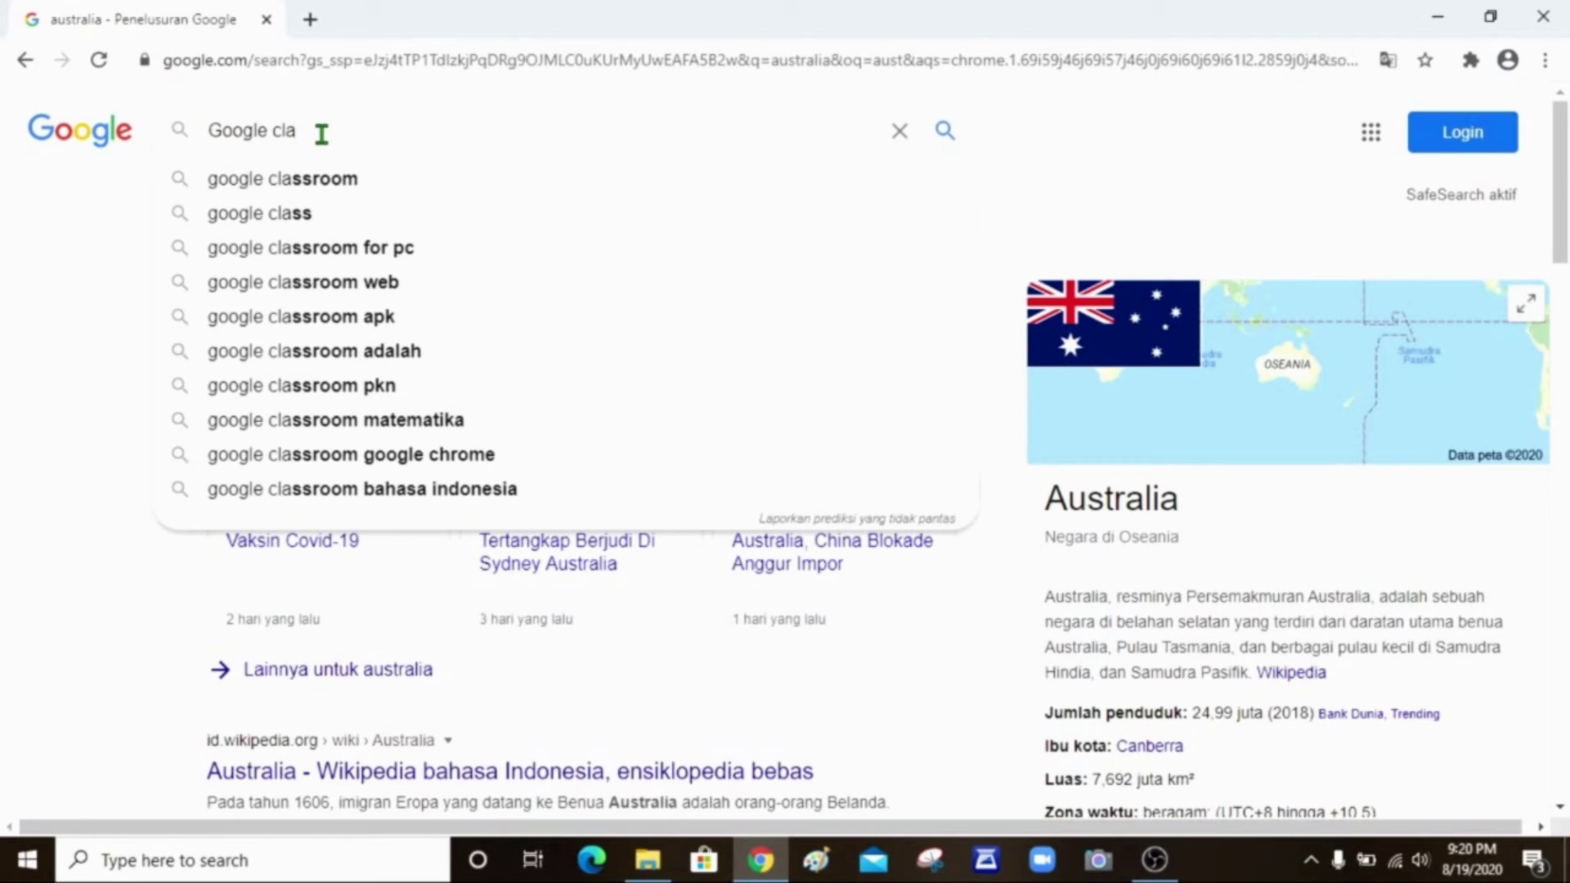
{"action": "left_click", "coordinate": [322, 178]}
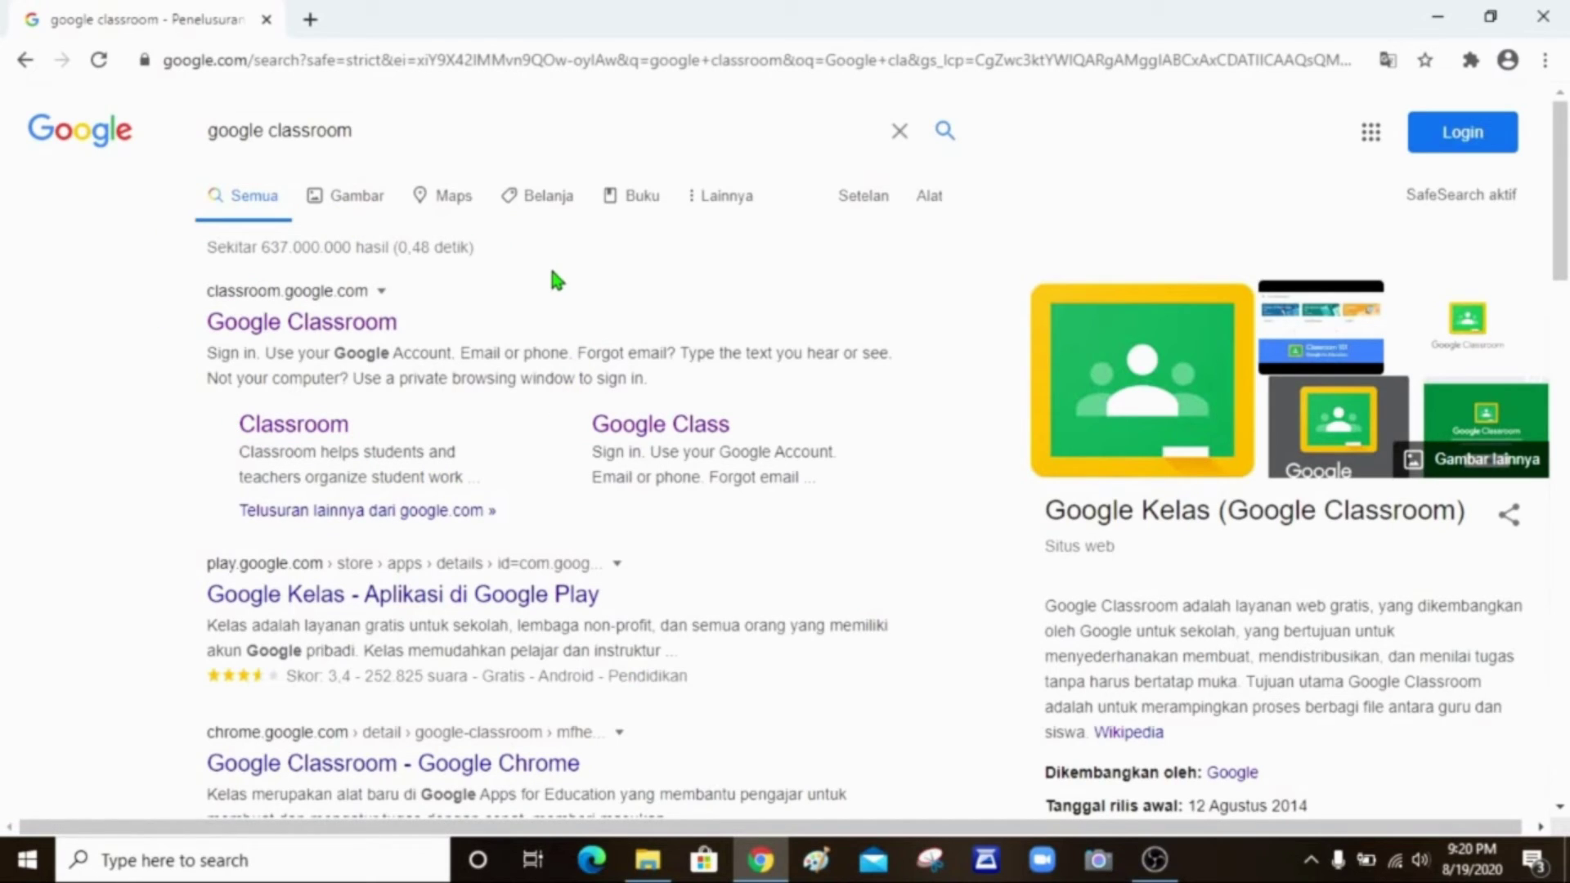
Open the Google Classroom site from the results and sign in with the third listed account, entering the account password.
{"action": "left_click", "coordinate": [343, 325]}
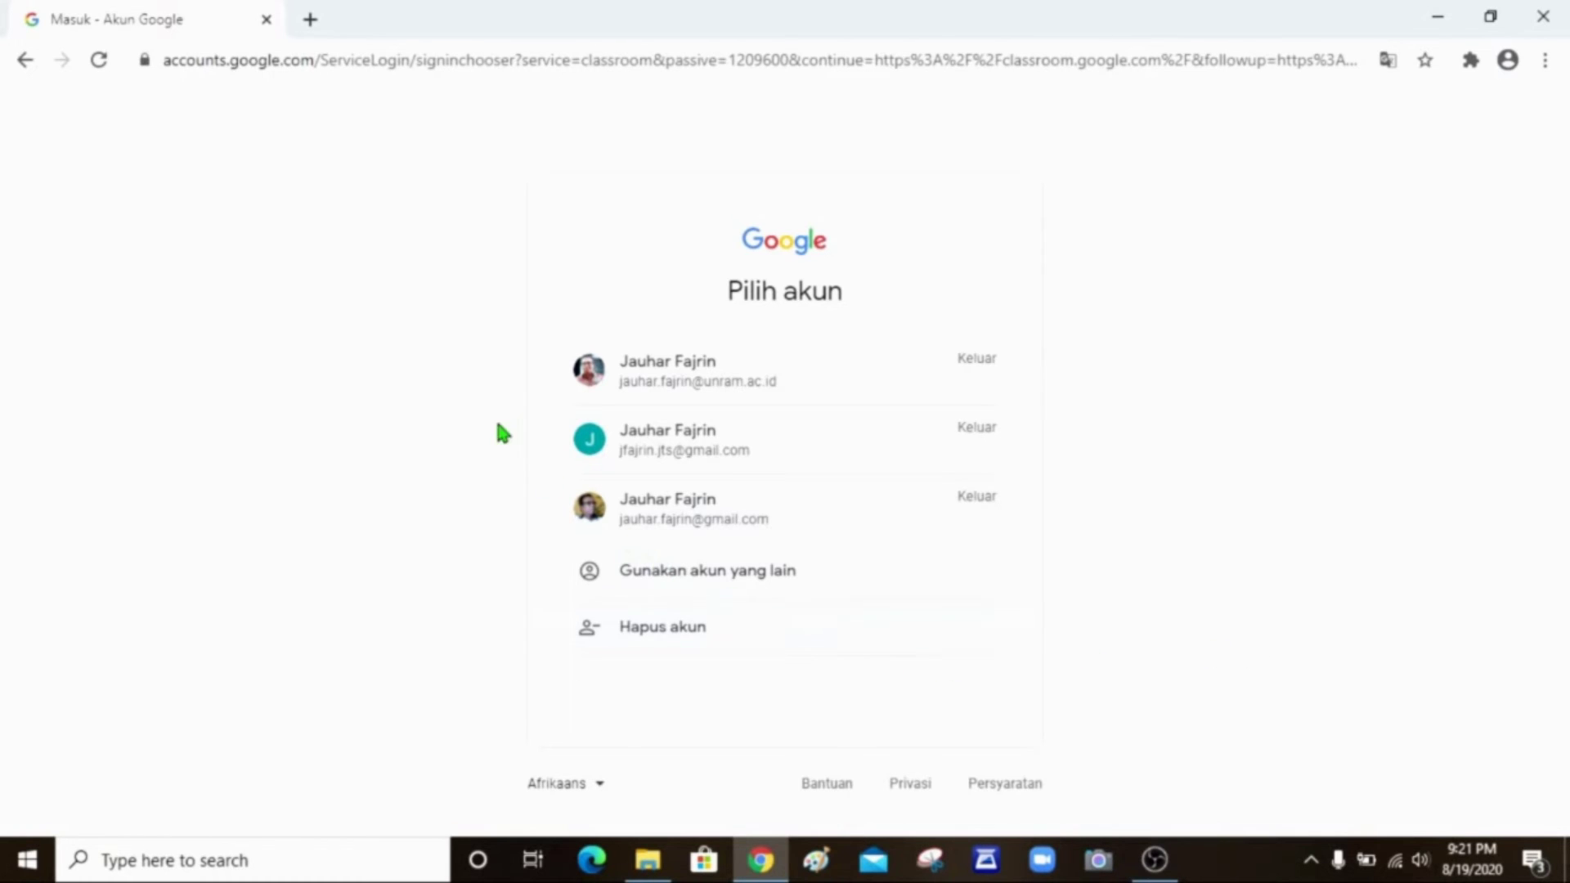
{"action": "left_click", "coordinate": [667, 522]}
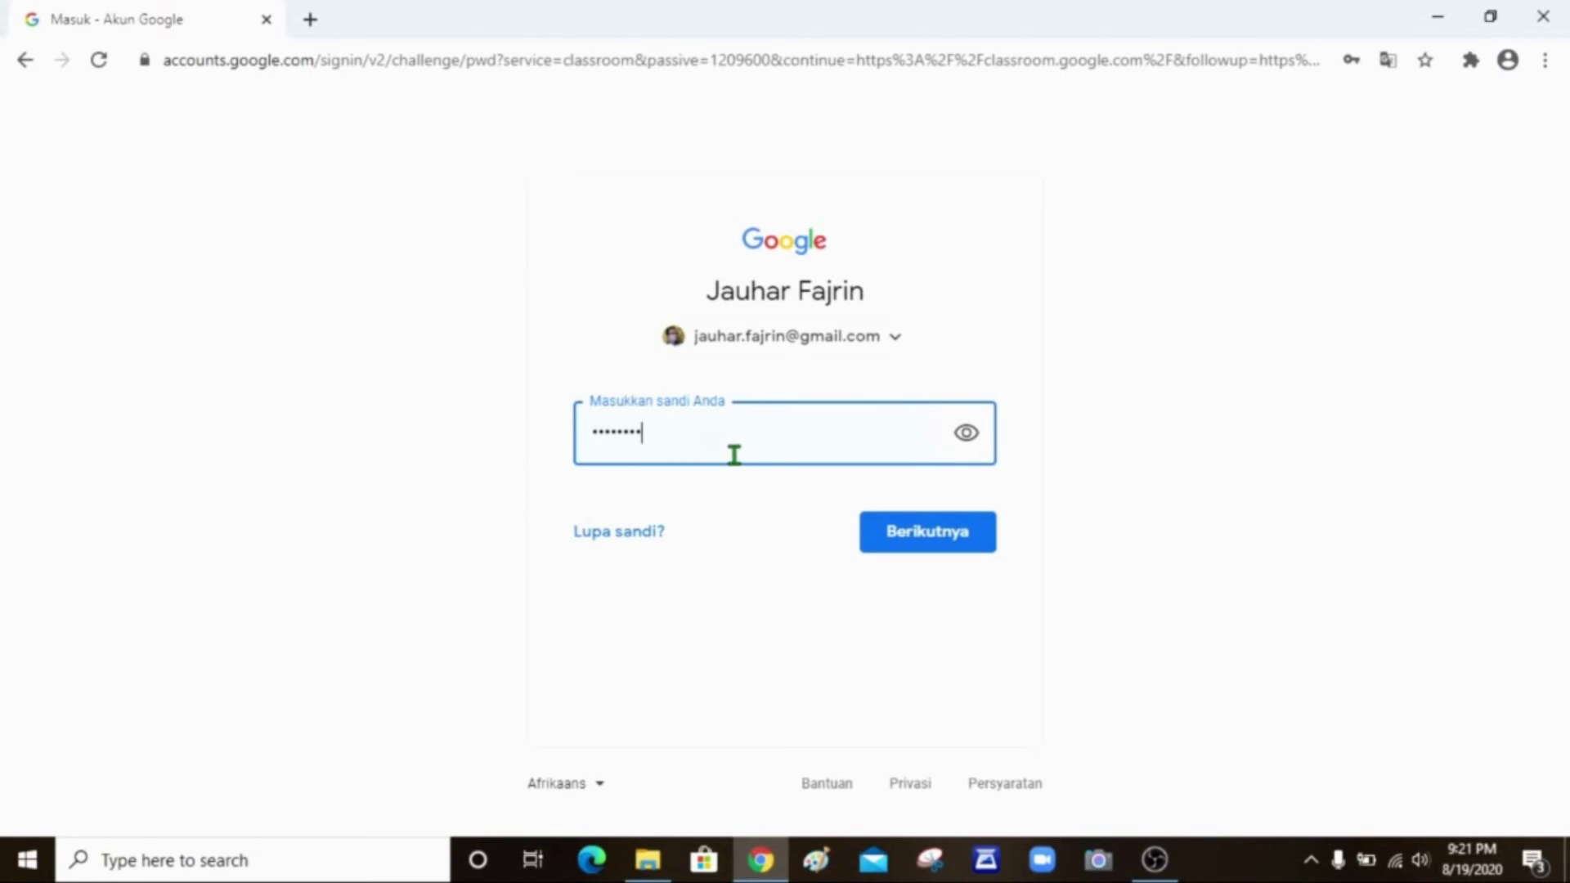
{"action": "left_click", "coordinate": [941, 553]}
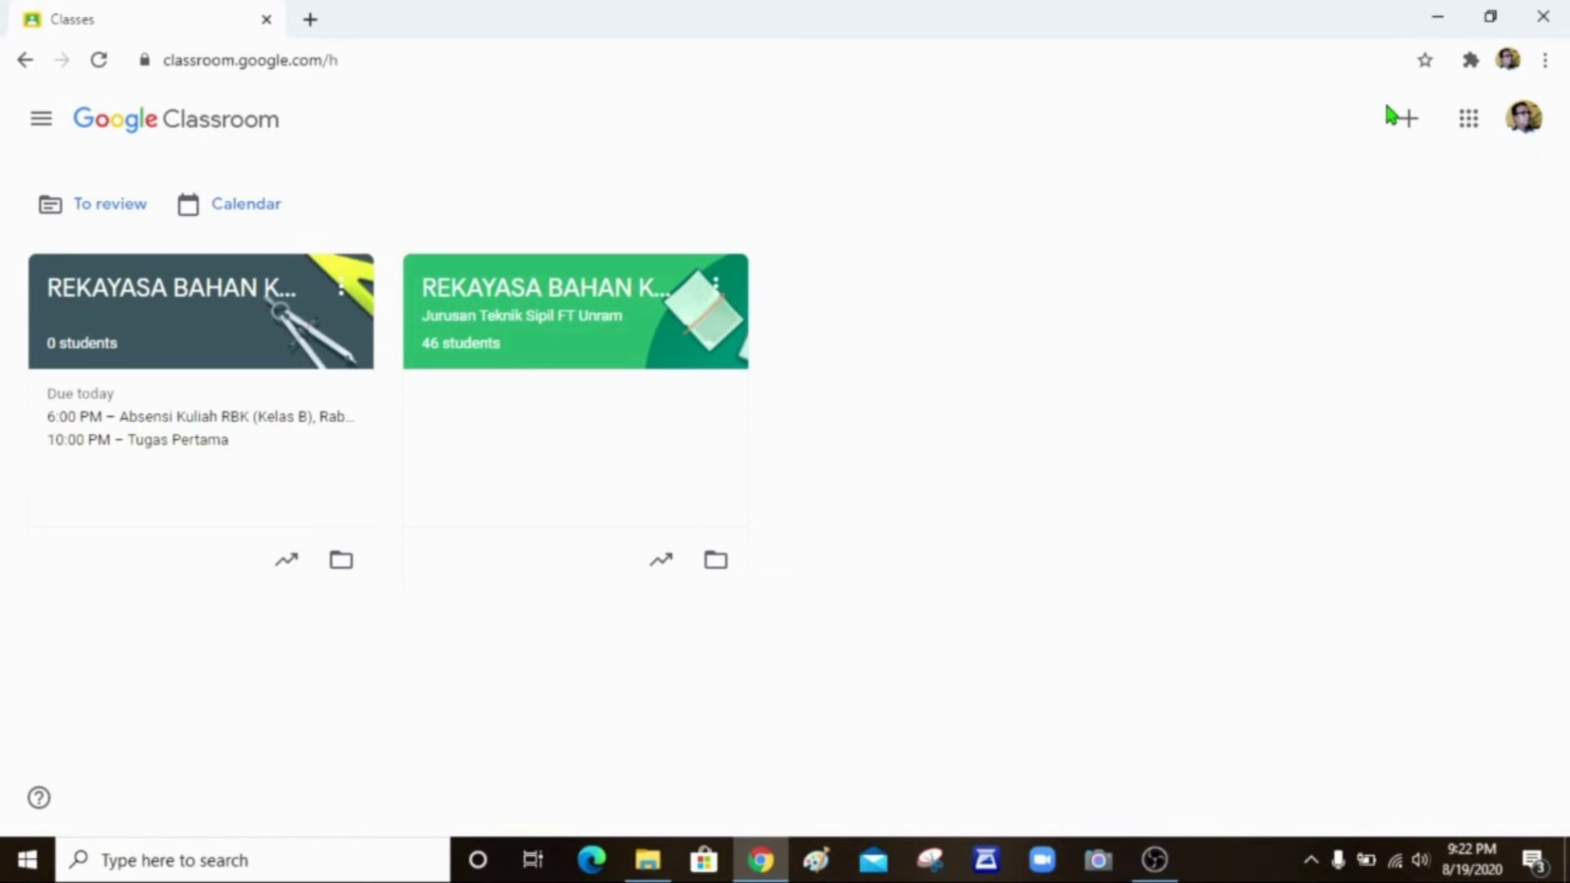
Start creating a new class and accept the notice about not using Classroom at a school with students.
{"action": "left_click", "coordinate": [1408, 118]}
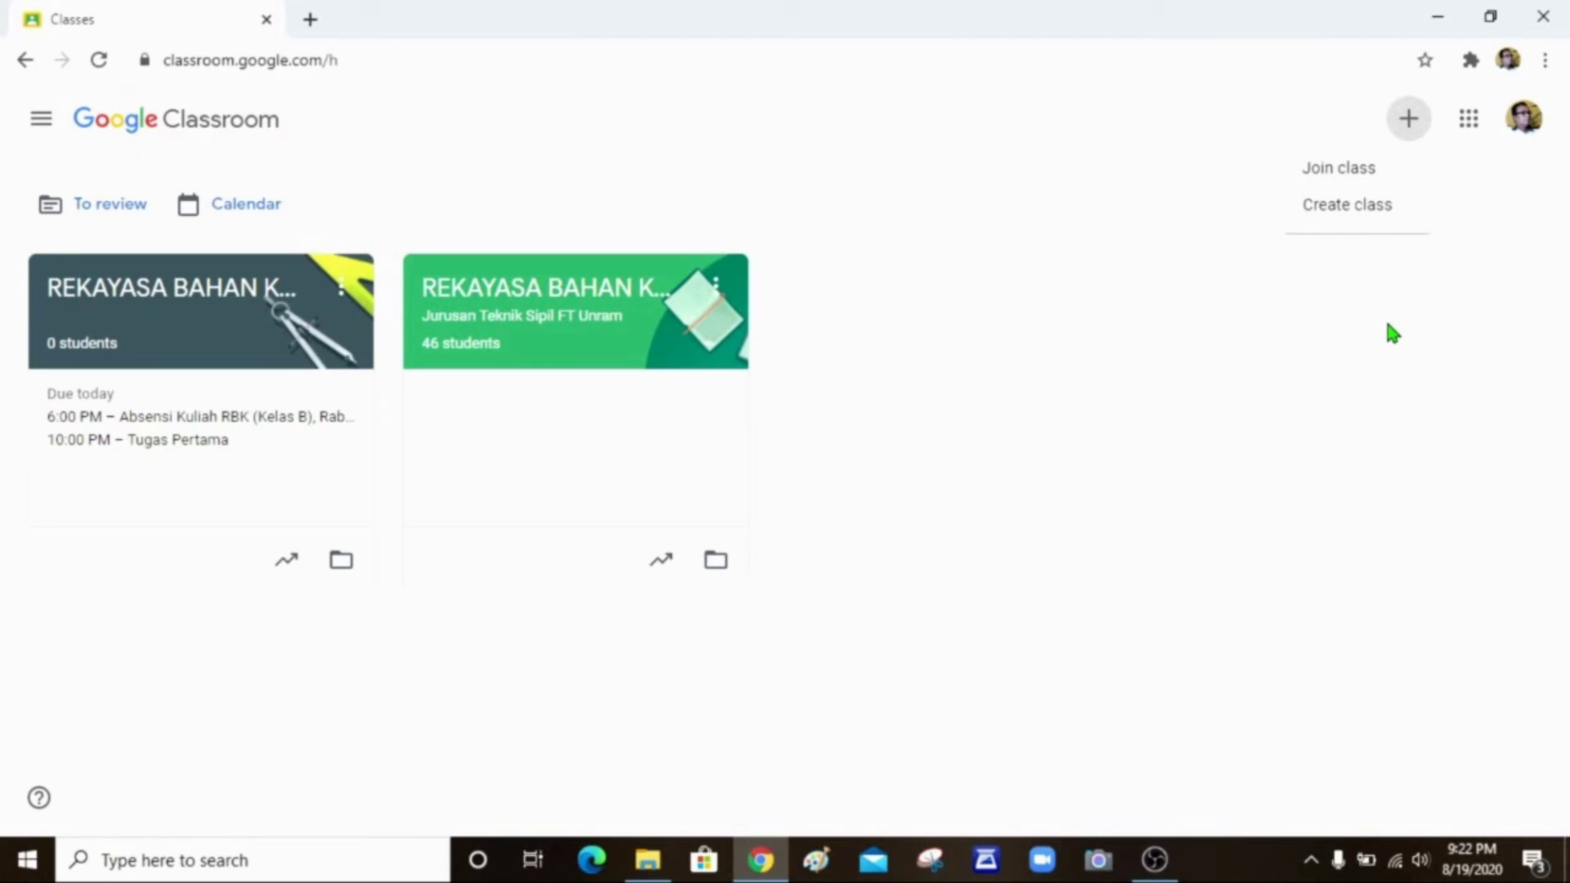
{"action": "left_click", "coordinate": [1380, 214]}
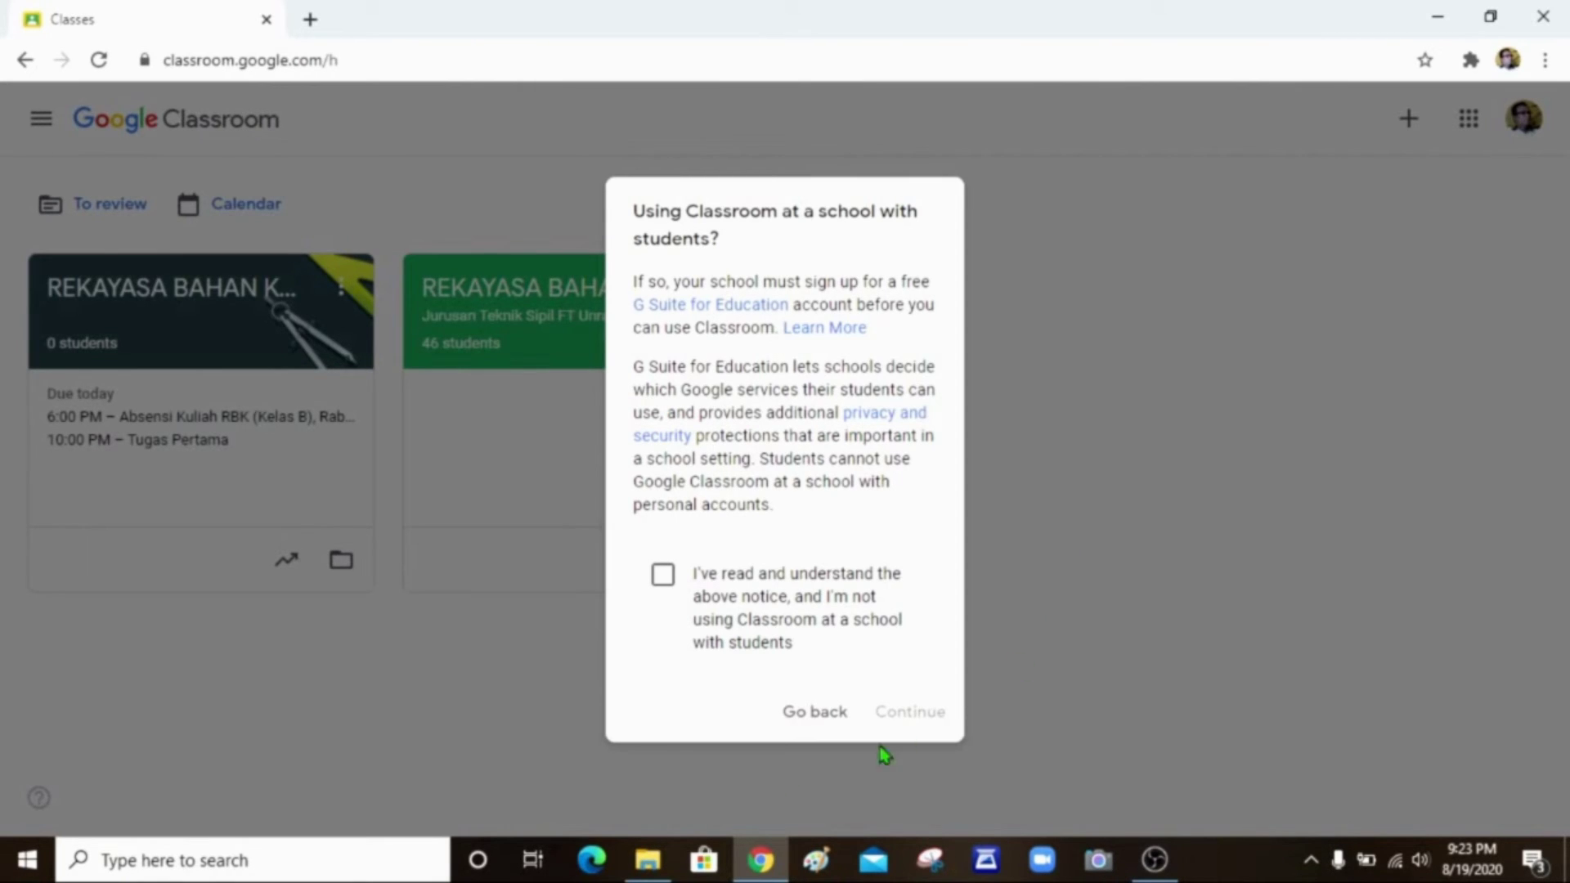
{"action": "left_click", "coordinate": [663, 577]}
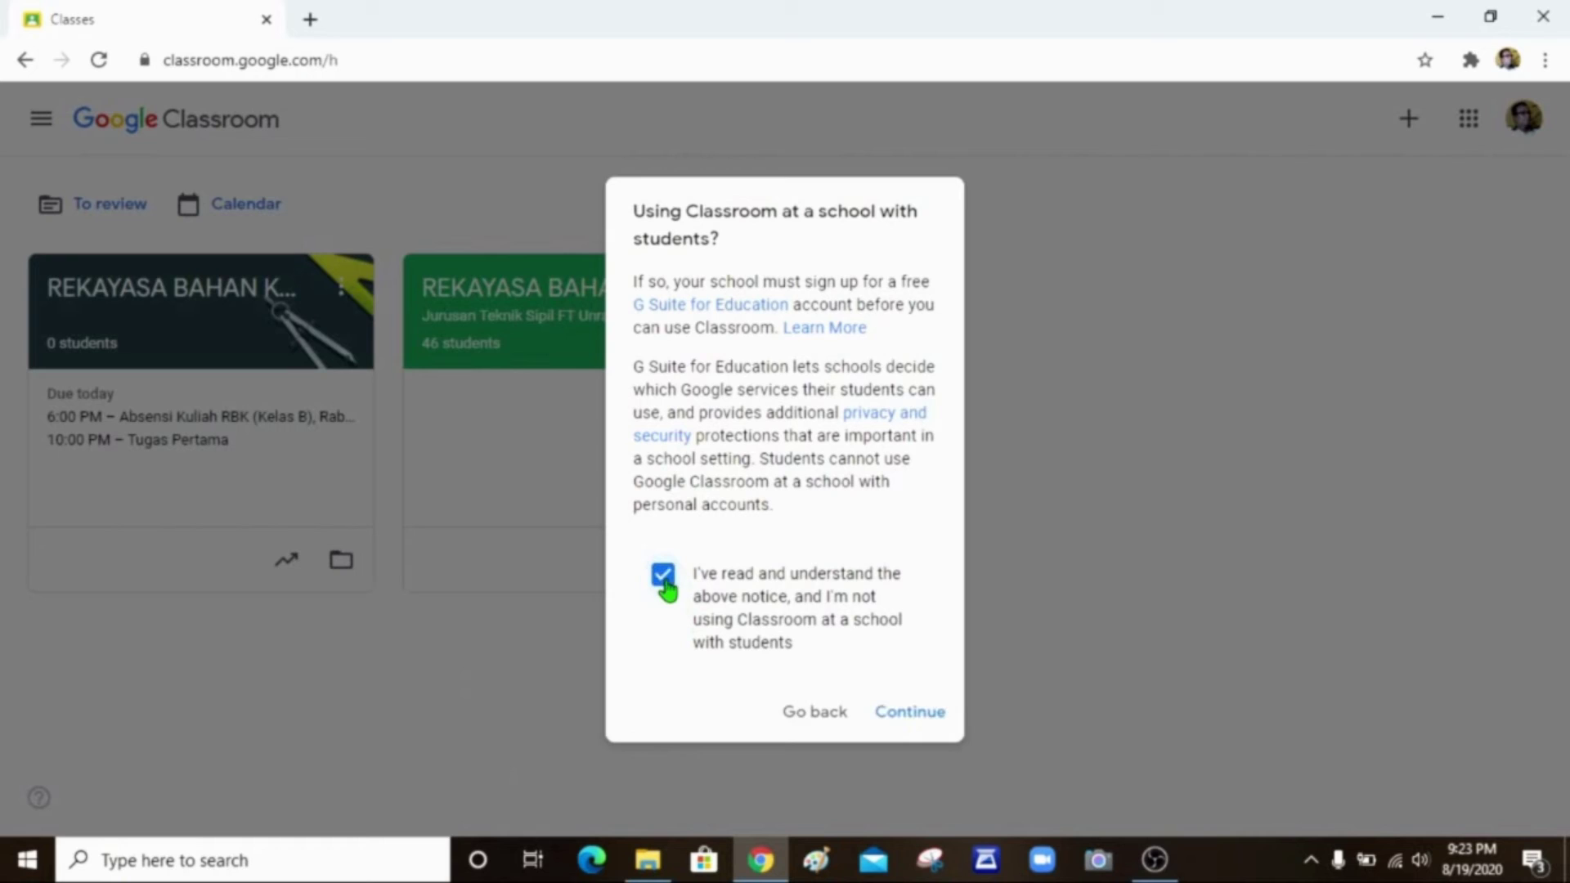
{"action": "left_click", "coordinate": [910, 713]}
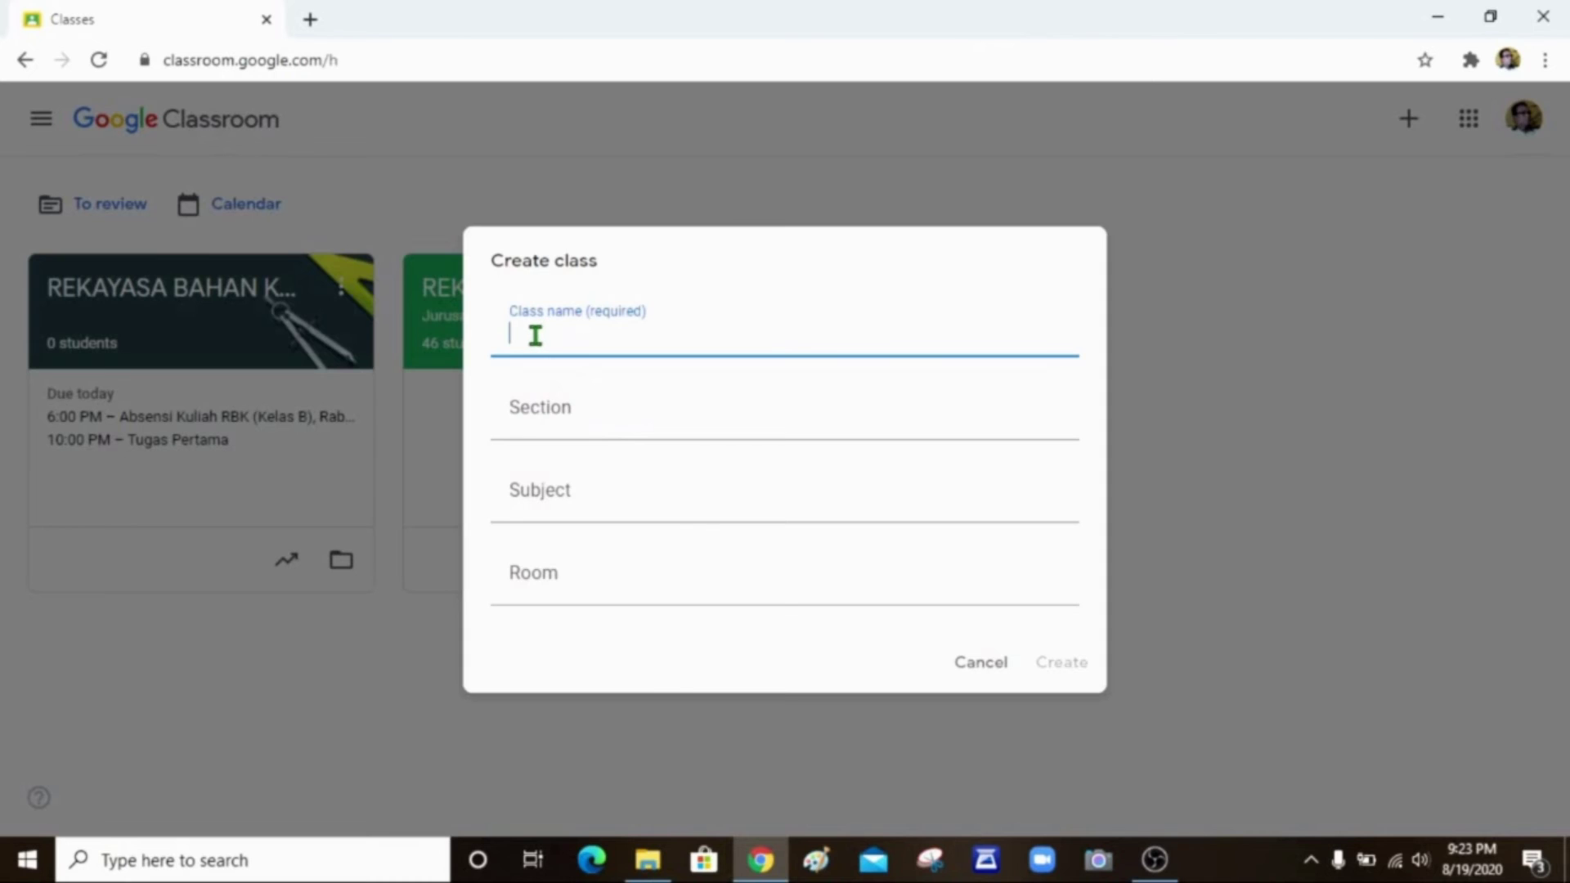
Name the new class REKAYASA BAHAN KONSTRUKSI (KELAS C).
{"action": "type", "text": "REKAYASA "}
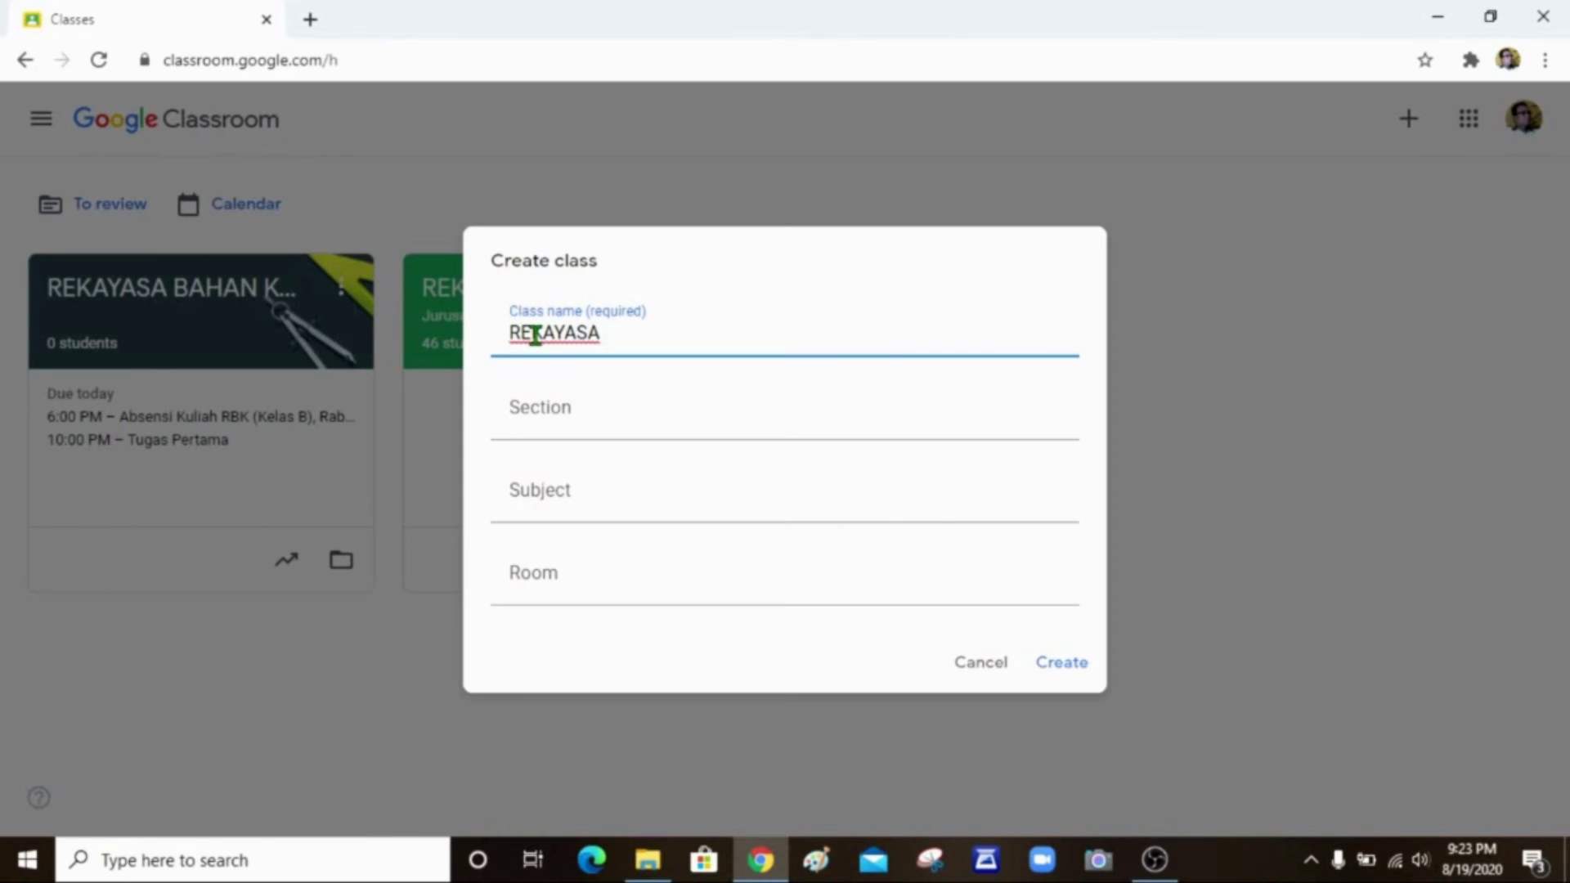
{"action": "type", "text": "BAHAN"}
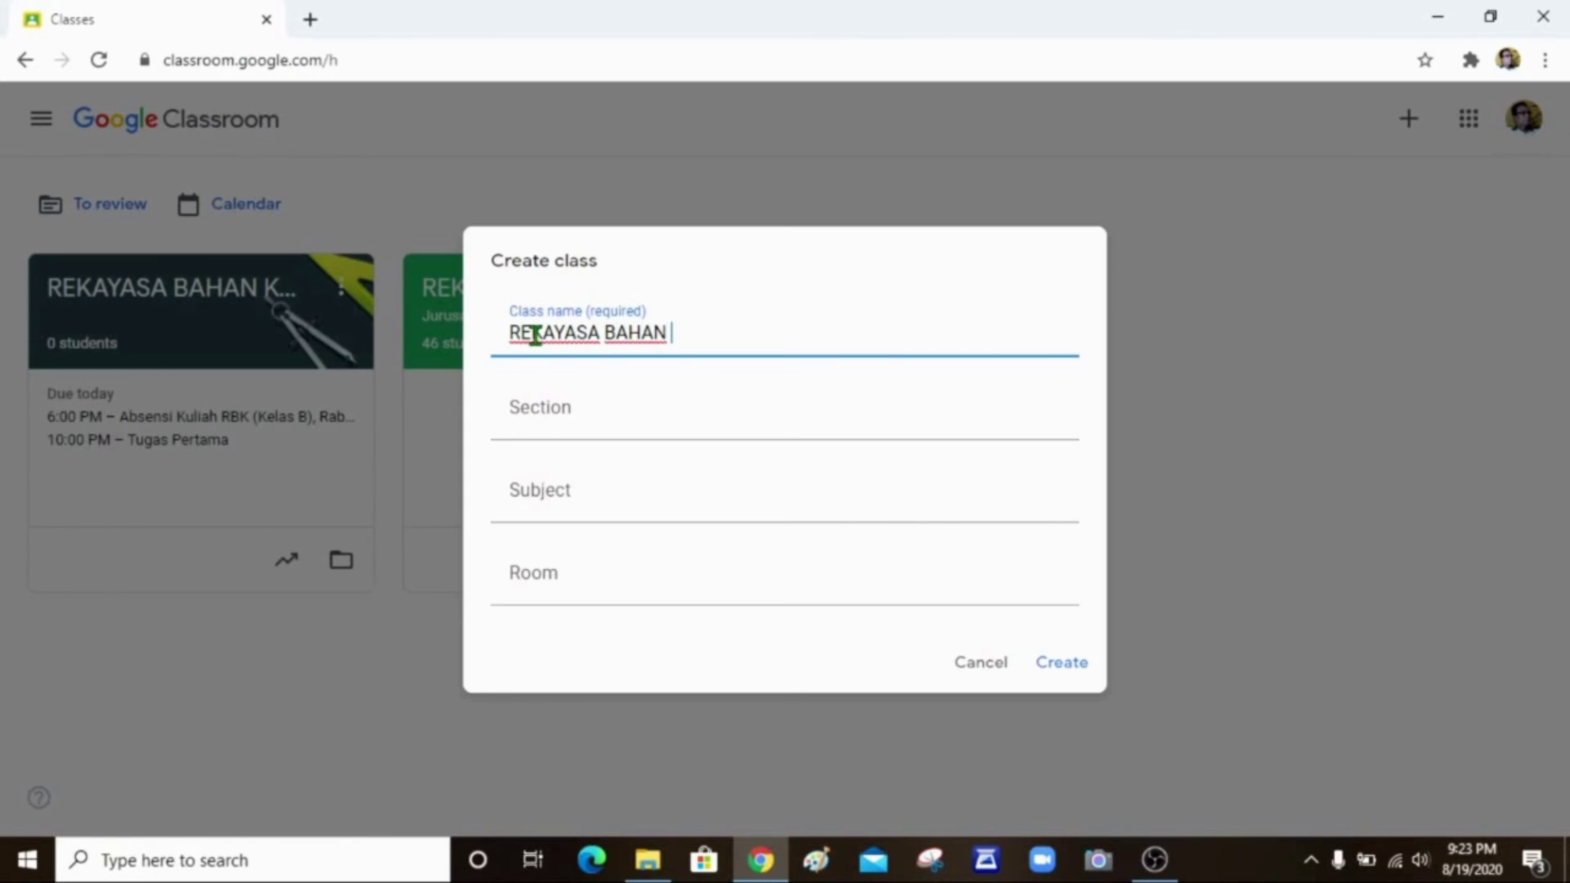
{"action": "type", "text": " KONSTRUKSI "}
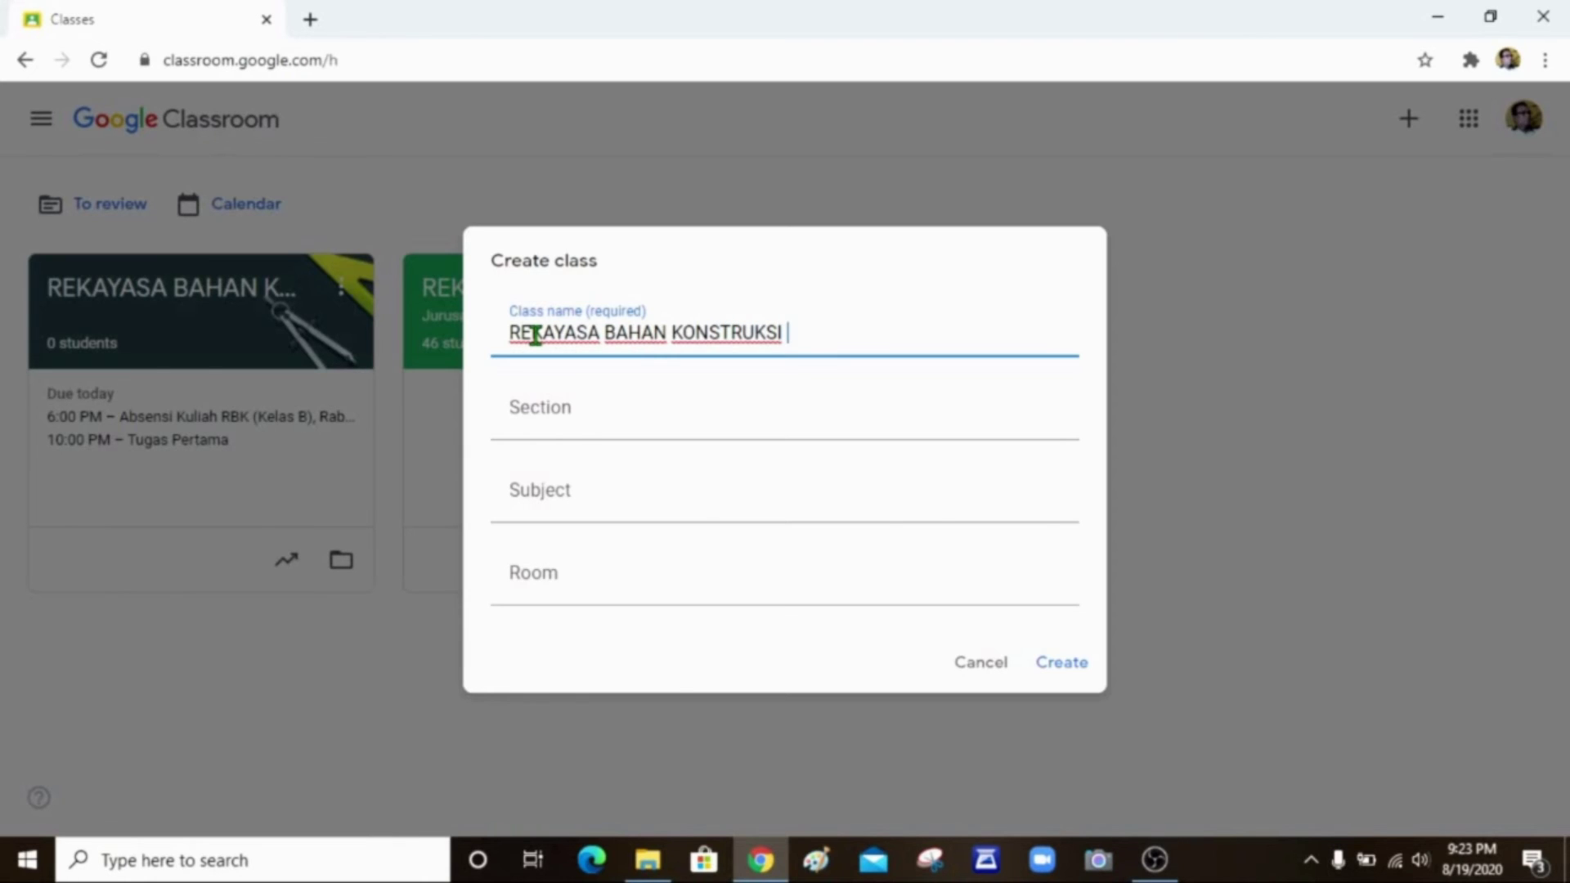
{"action": "type", "text": "(KELAS C)"}
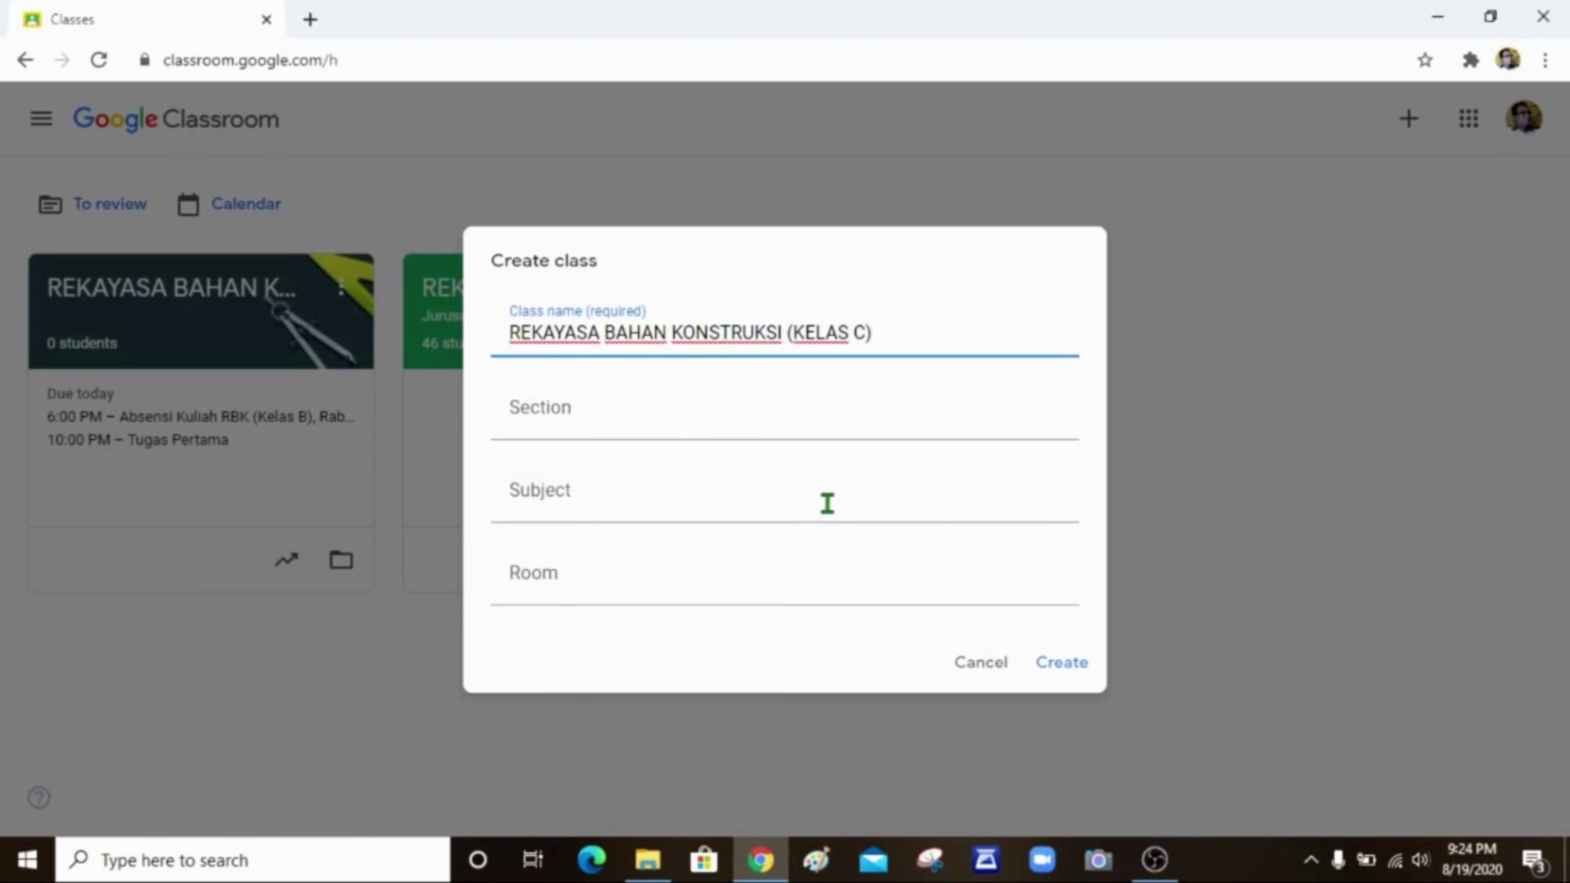
Enter Semester Ganjil TA 2020/2021 as the section and move on to the Subject field.
{"action": "left_click", "coordinate": [601, 413]}
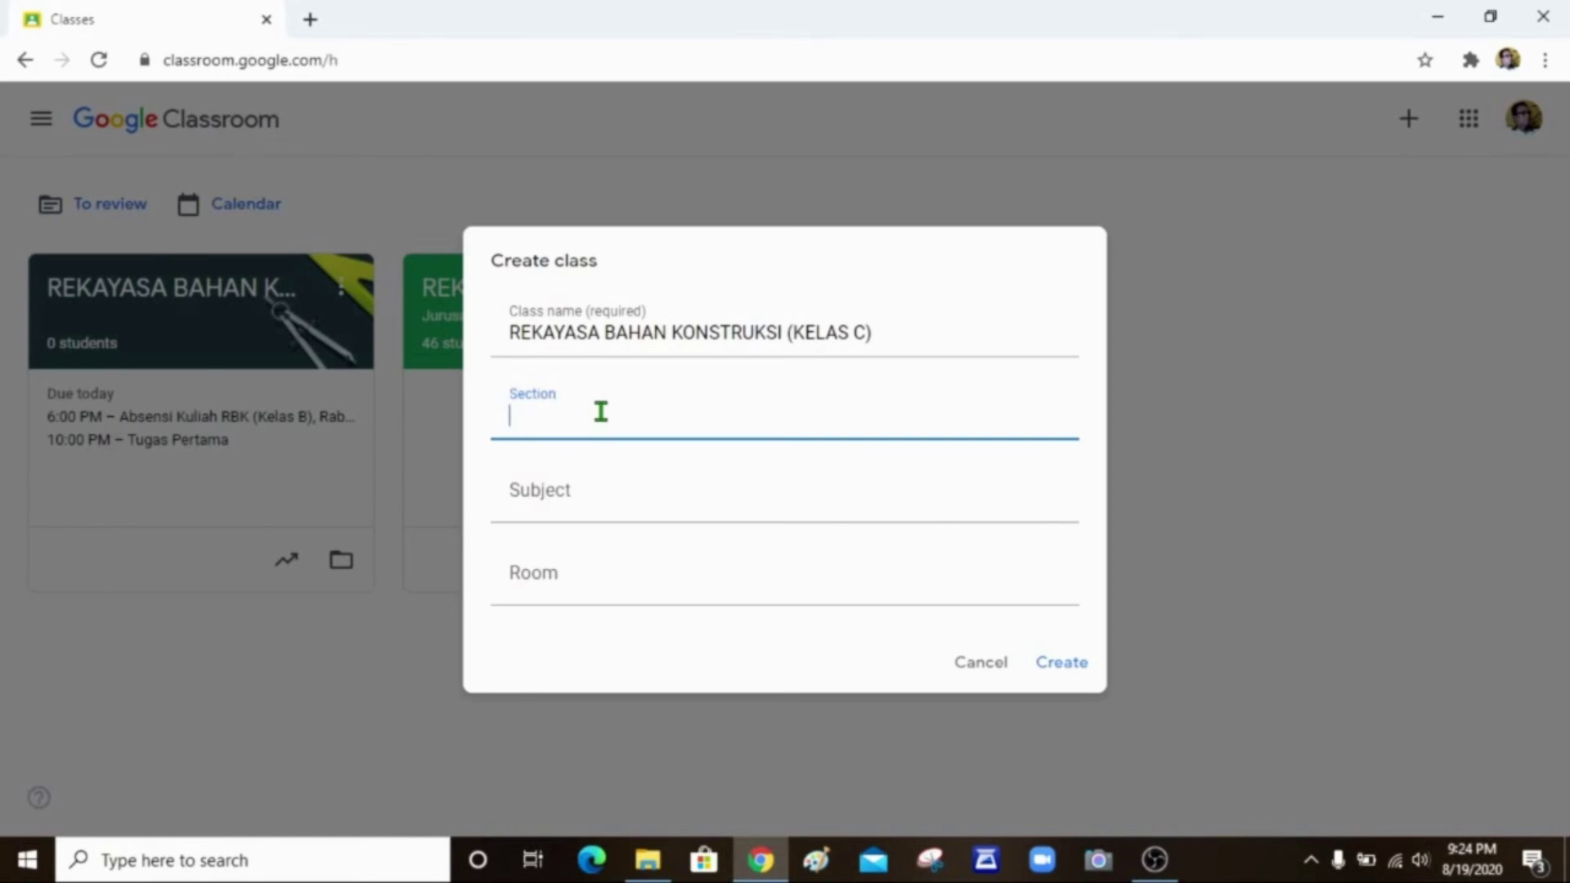
{"action": "type", "text": "Semester Ganjil T"}
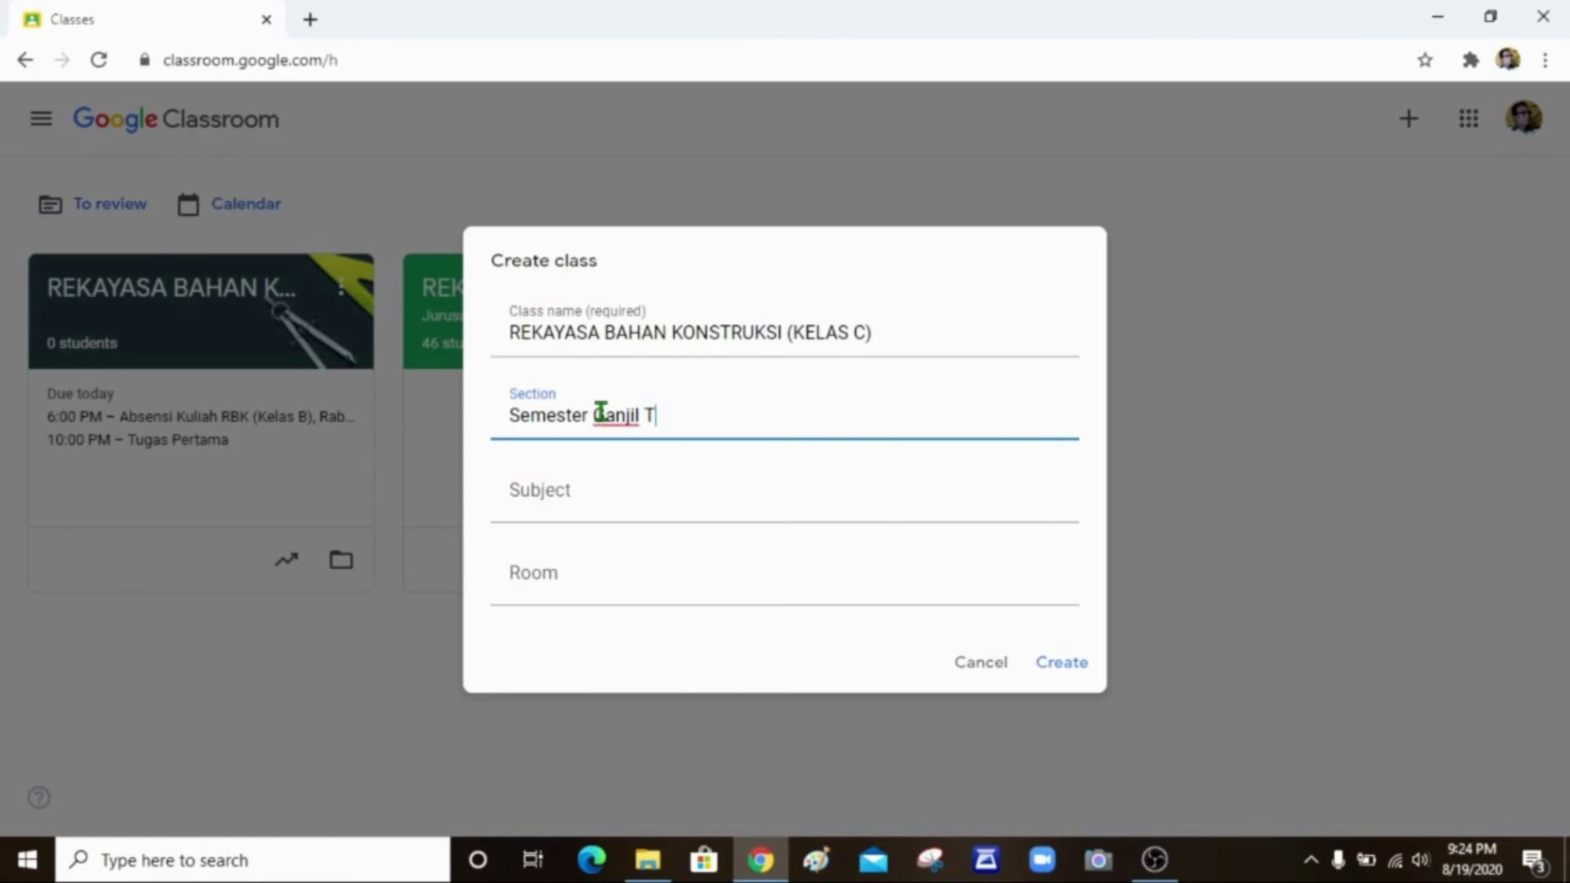
{"action": "type", "text": "A 2020/2021"}
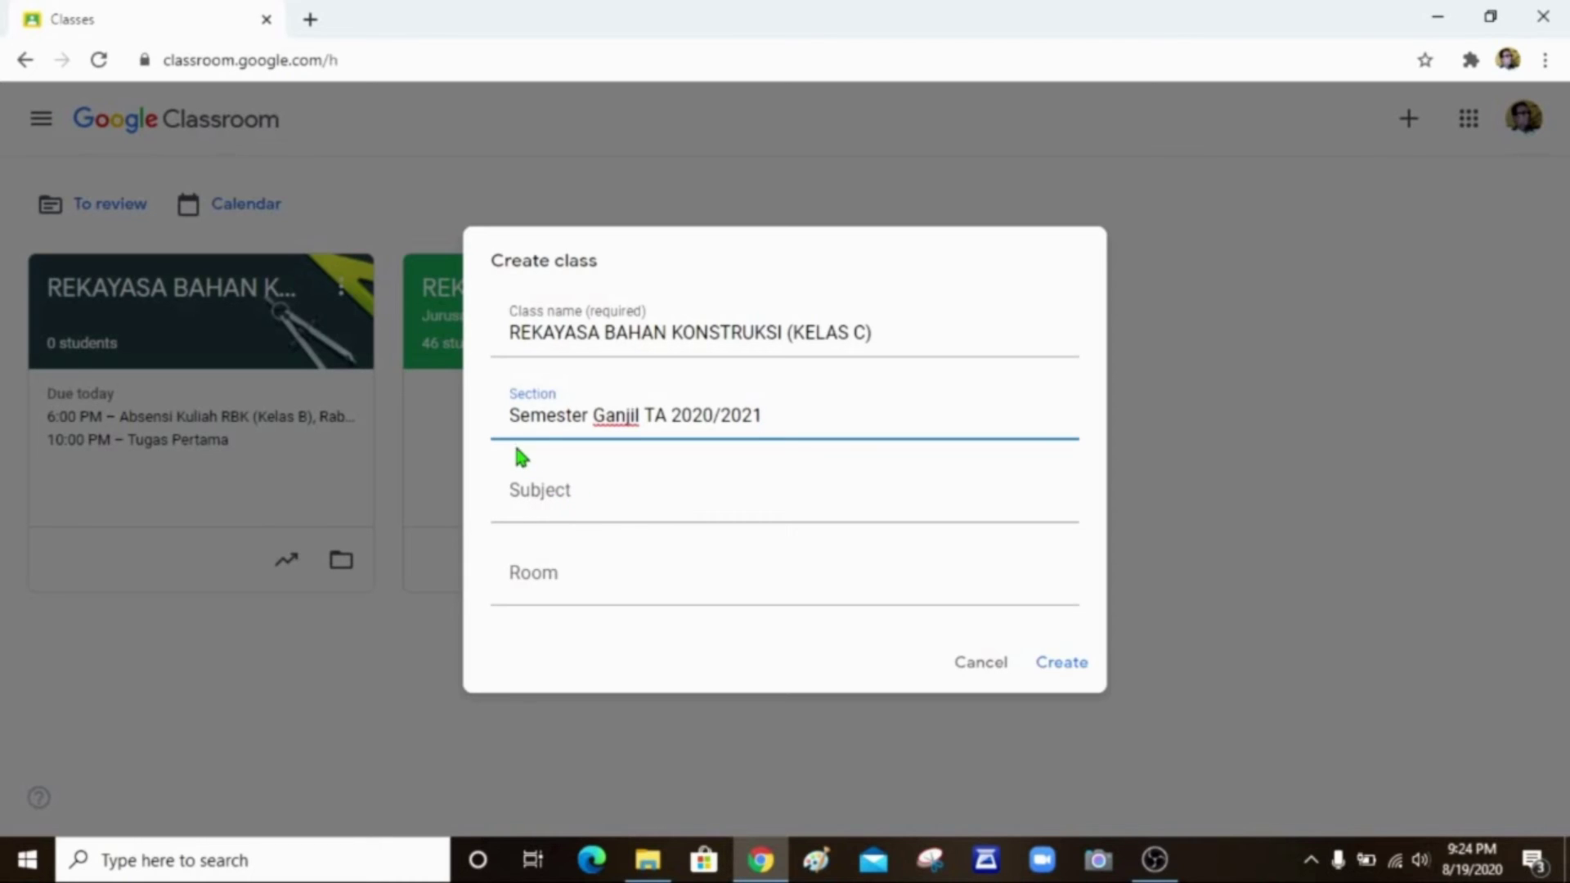
{"action": "left_click", "coordinate": [559, 488]}
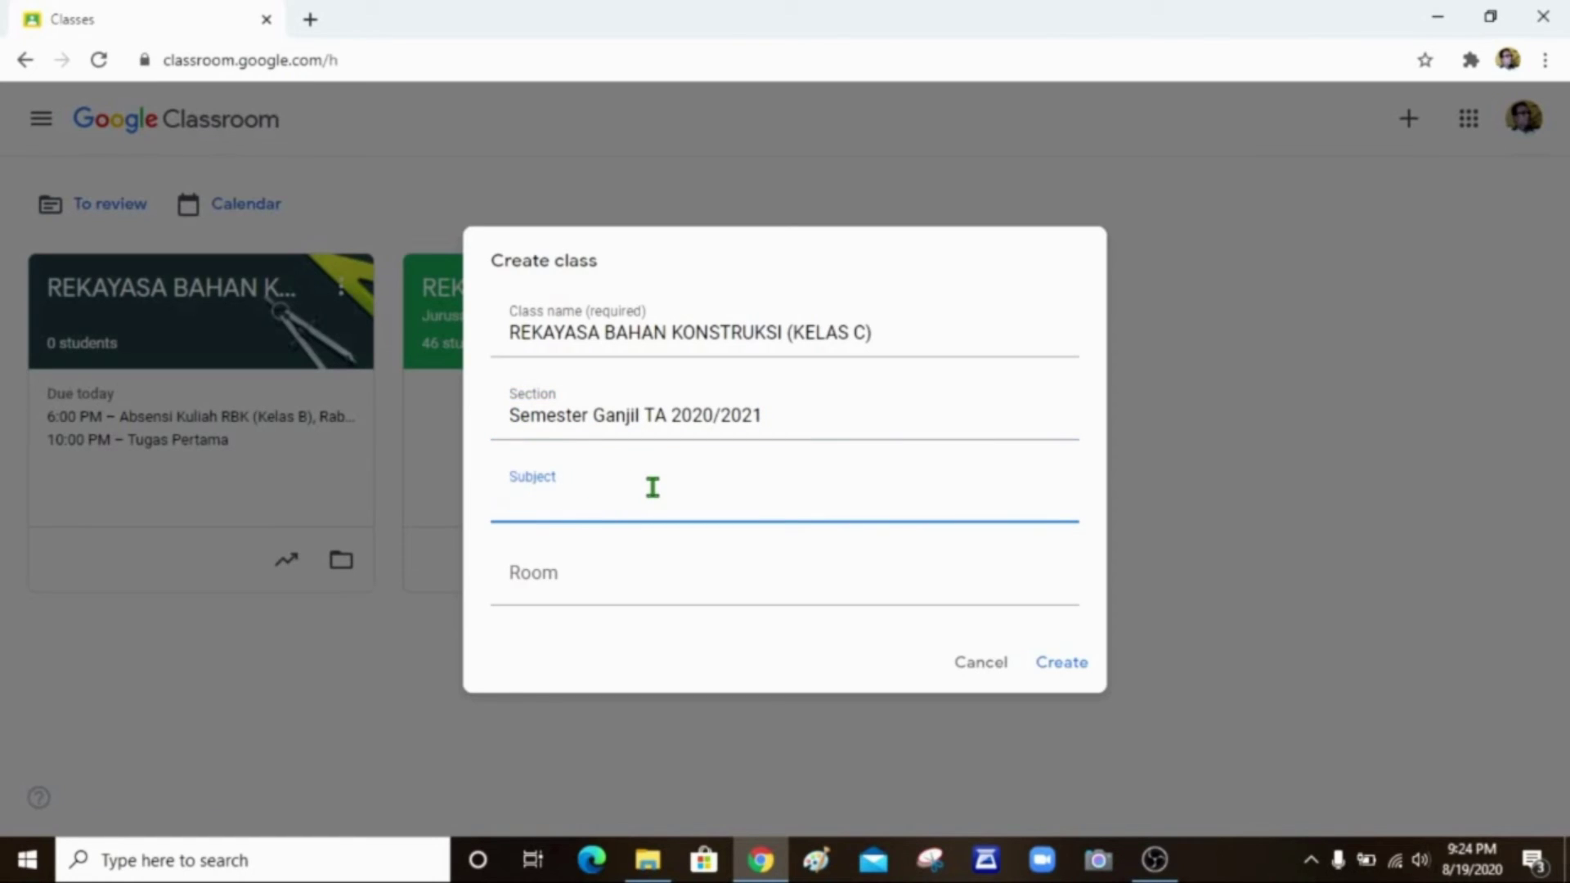
{"action": "type", "text": "Kuliah pada J"}
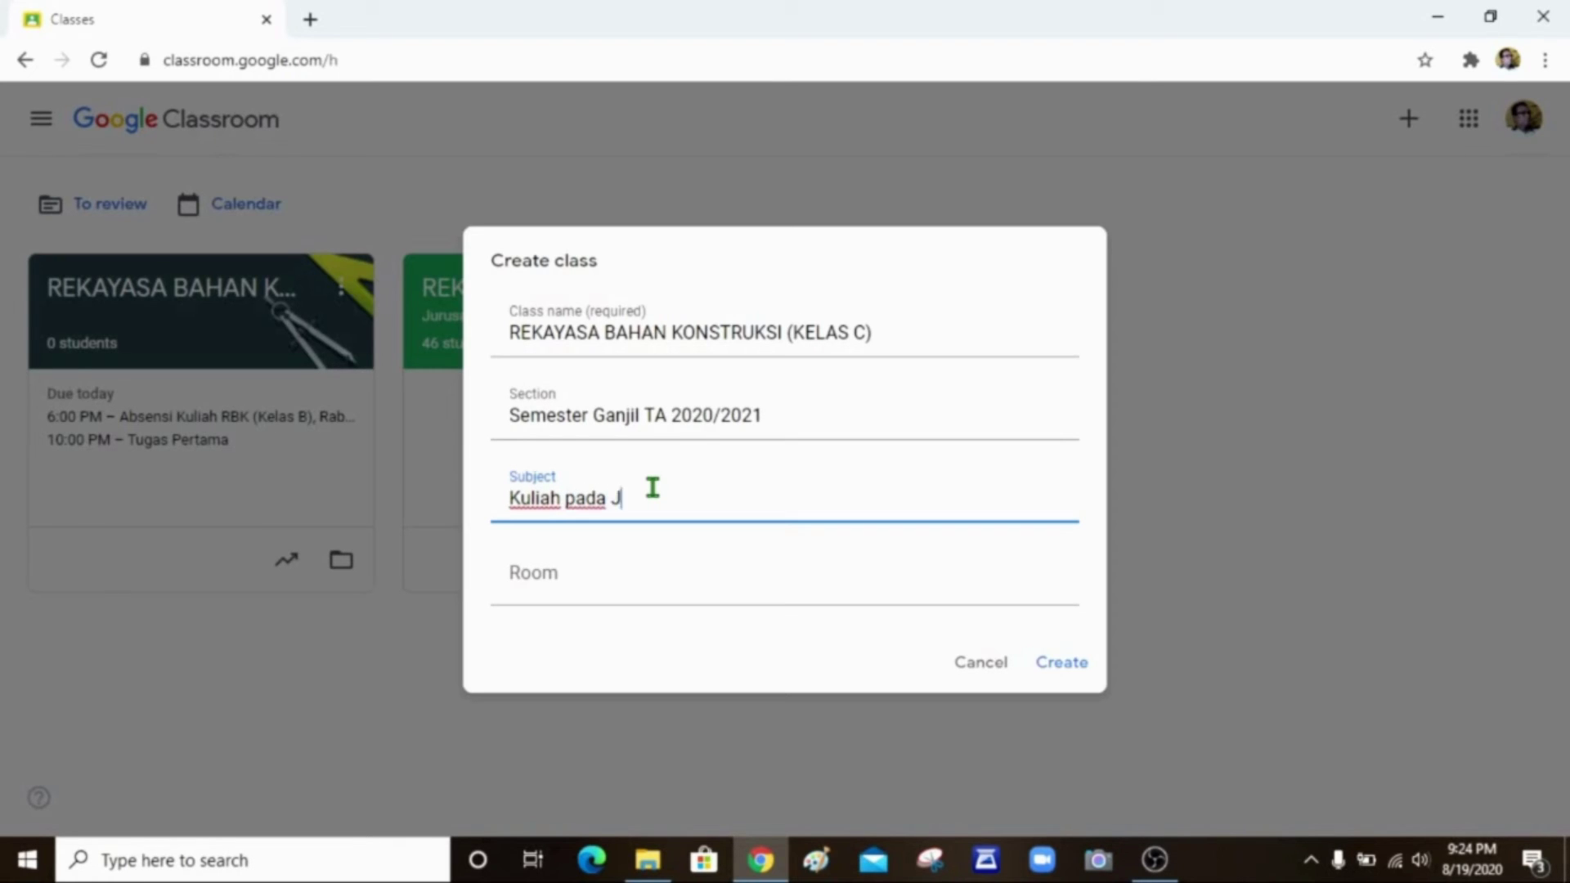
{"action": "type", "text": "ur"}
{"action": "key", "text": "BackSpace"}
{"action": "key", "text": "BackSpace"}
{"action": "key", "text": "BackSpace"}
{"action": "key", "text": "BackSpace"}
{"action": "key", "text": "BackSpace"}
{"action": "key", "text": "BackSpace"}
{"action": "key", "text": "BackSpace"}
{"action": "key", "text": "BackSpace"}
{"action": "key", "text": "BackSpace"}
{"action": "key", "text": "BackSpace"}
{"action": "key", "text": "BackSpace"}
{"action": "key", "text": "BackSpace"}
{"action": "key", "text": "BackSpace"}
{"action": "key", "text": "BackSpace"}
{"action": "key", "text": "BackSpace"}
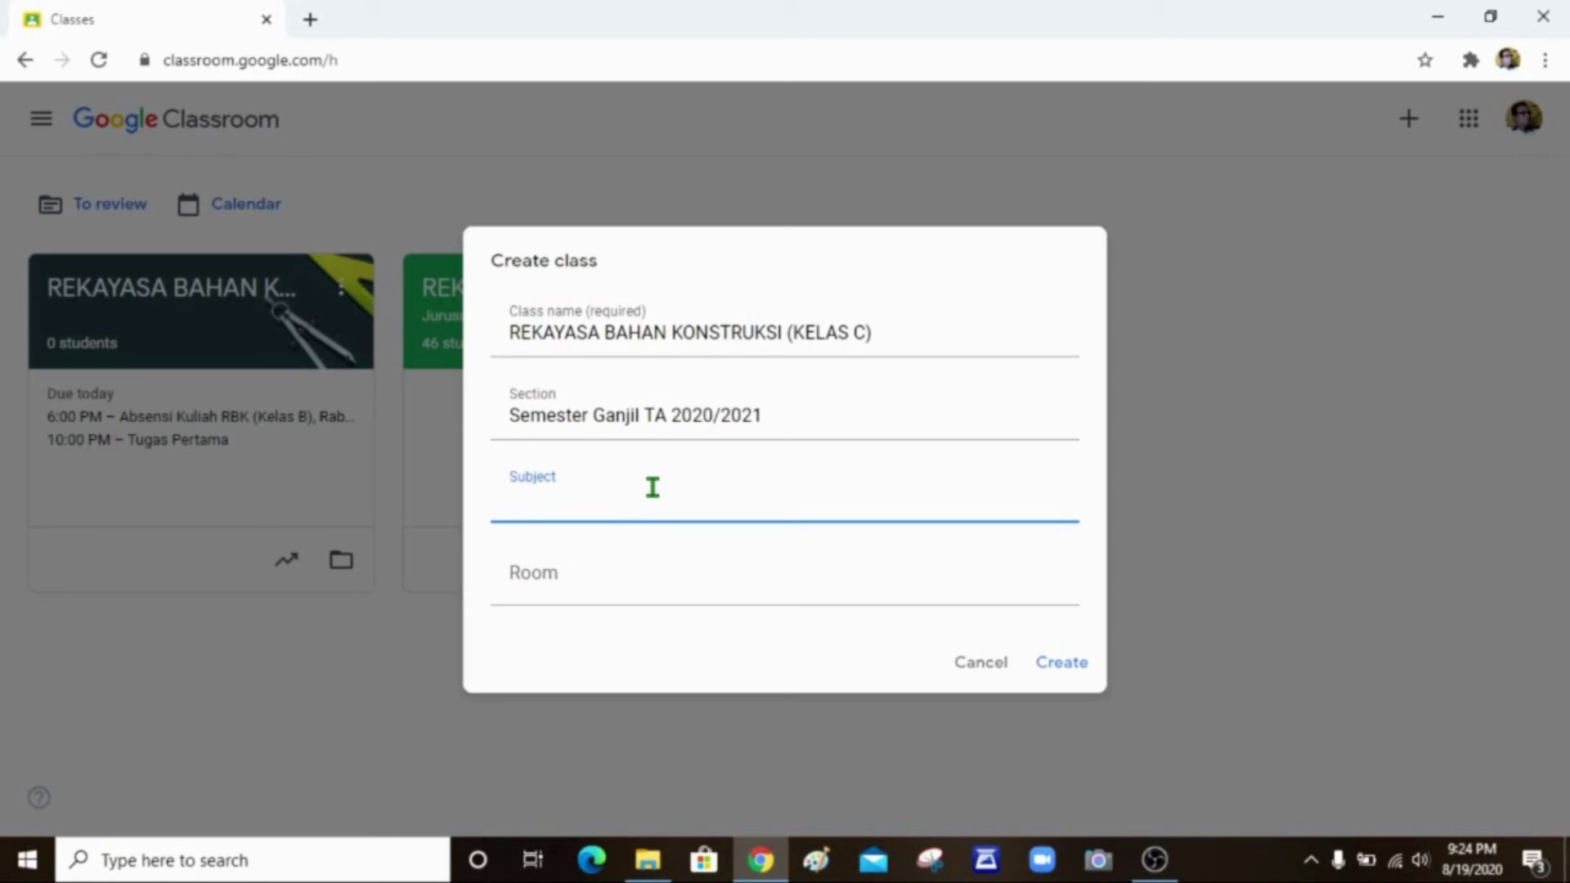
Set the subject to Jurusan Teknik Sipil Fakultas Teknik Universitas Mataram and create the class.
{"action": "type", "text": "Jurusan Tekn"}
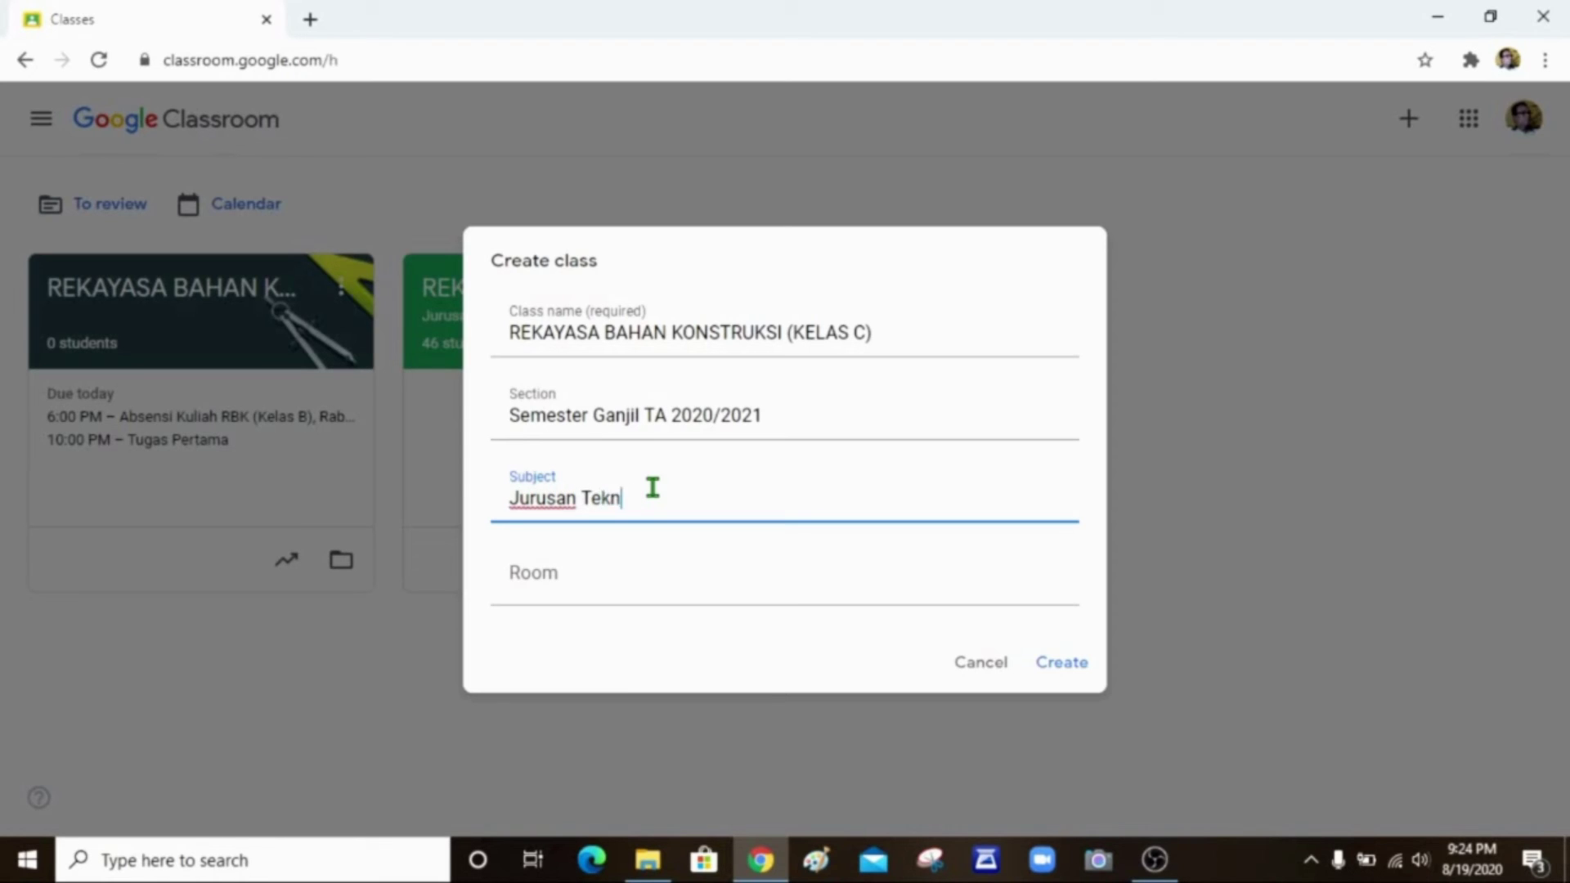
{"action": "type", "text": "ik Sipil F"}
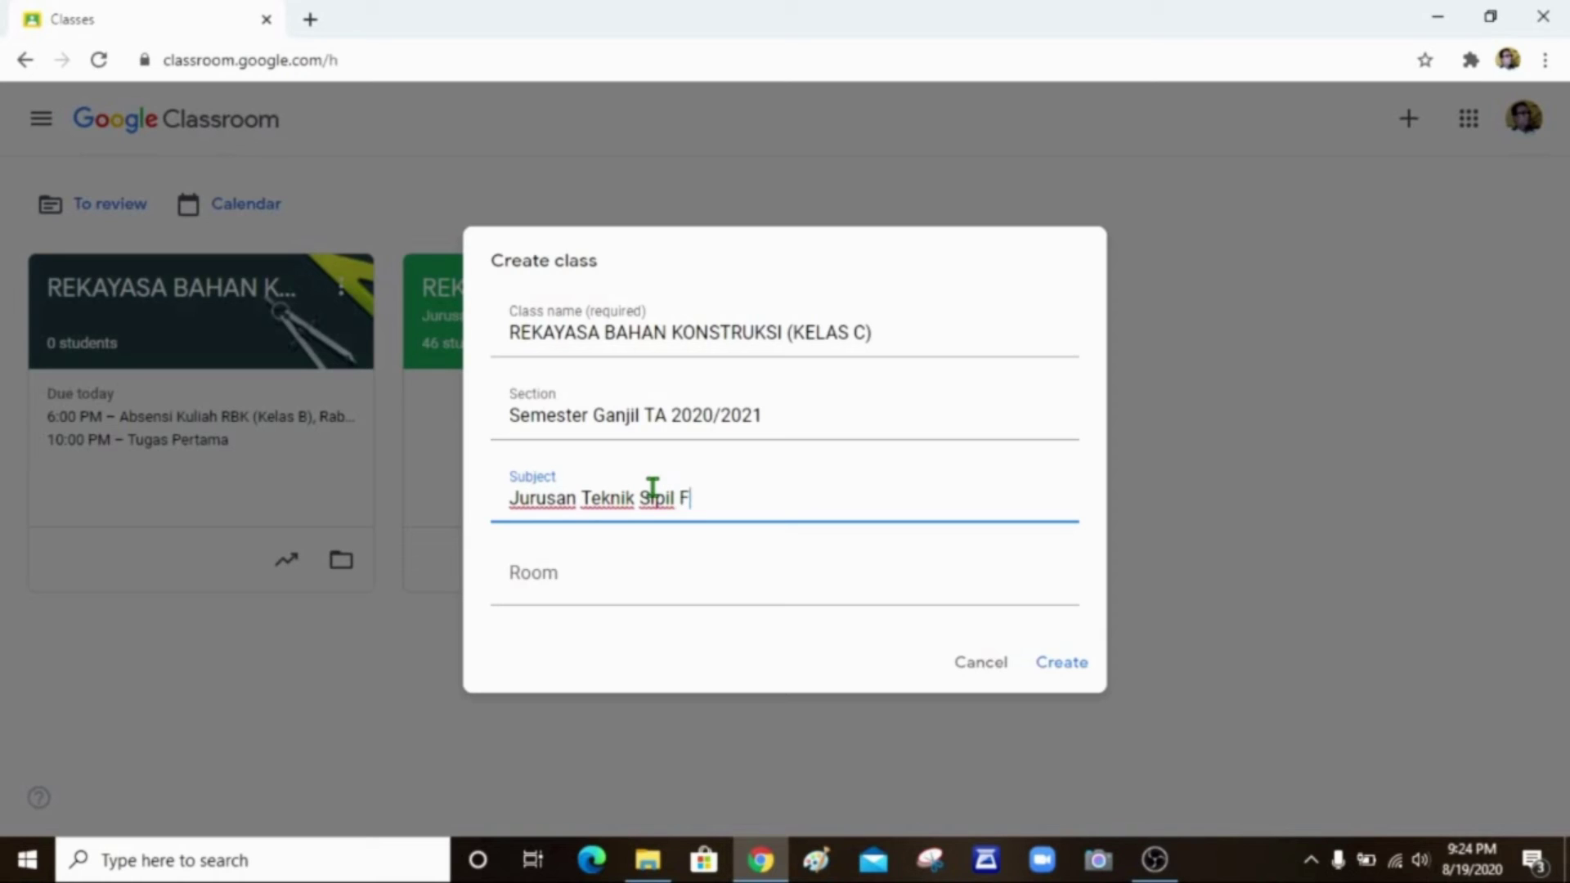
{"action": "type", "text": "akultas Ten"}
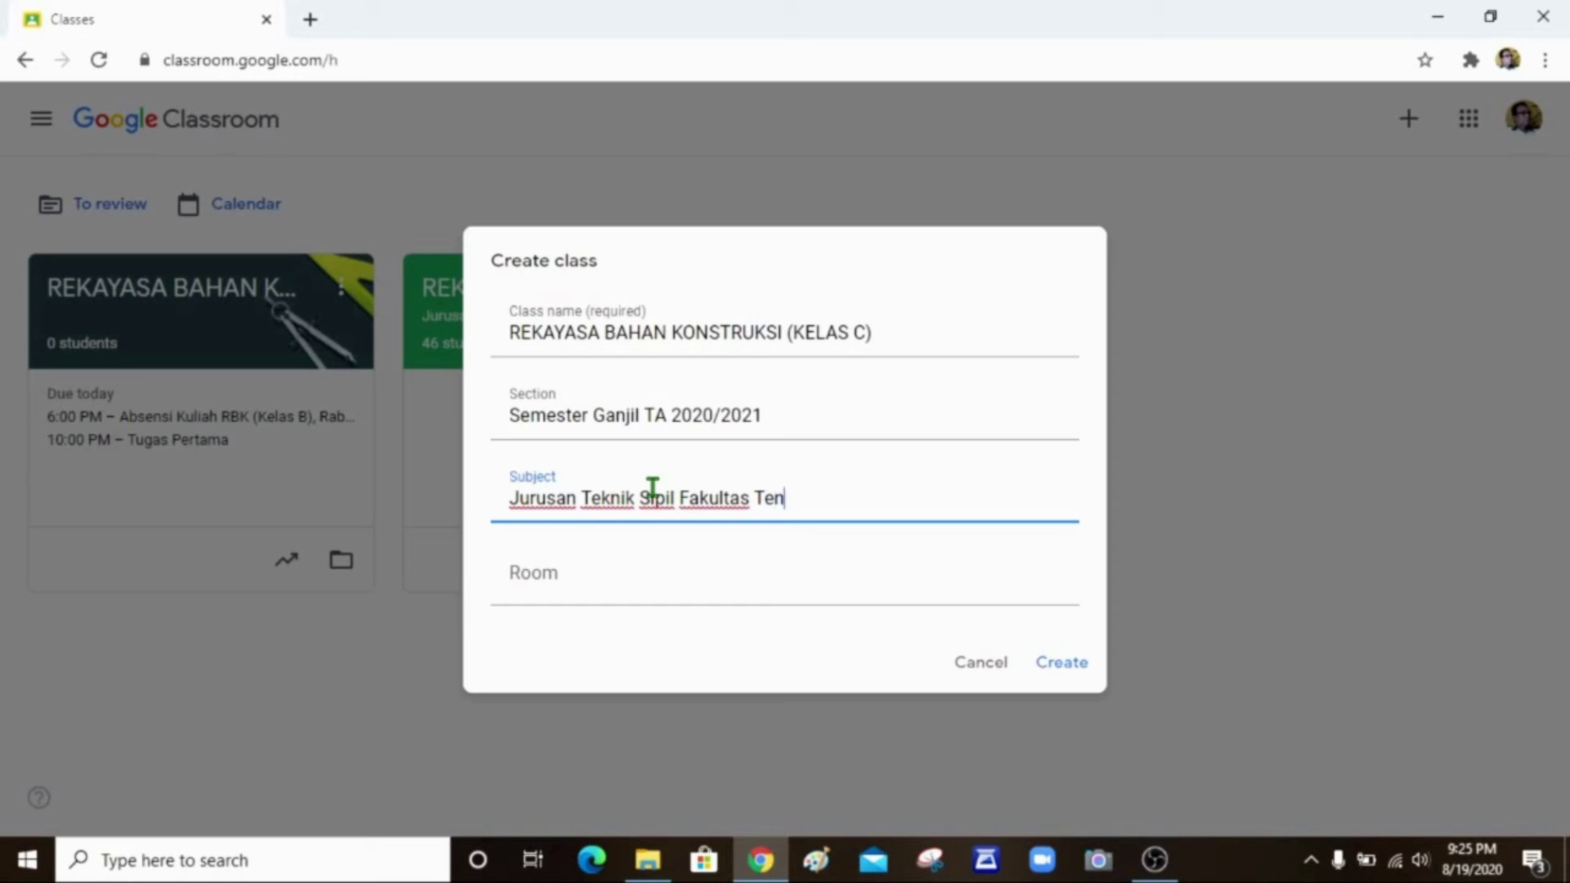
{"action": "key", "text": "BackSpace"}
{"action": "type", "text": "knik Universitas "}
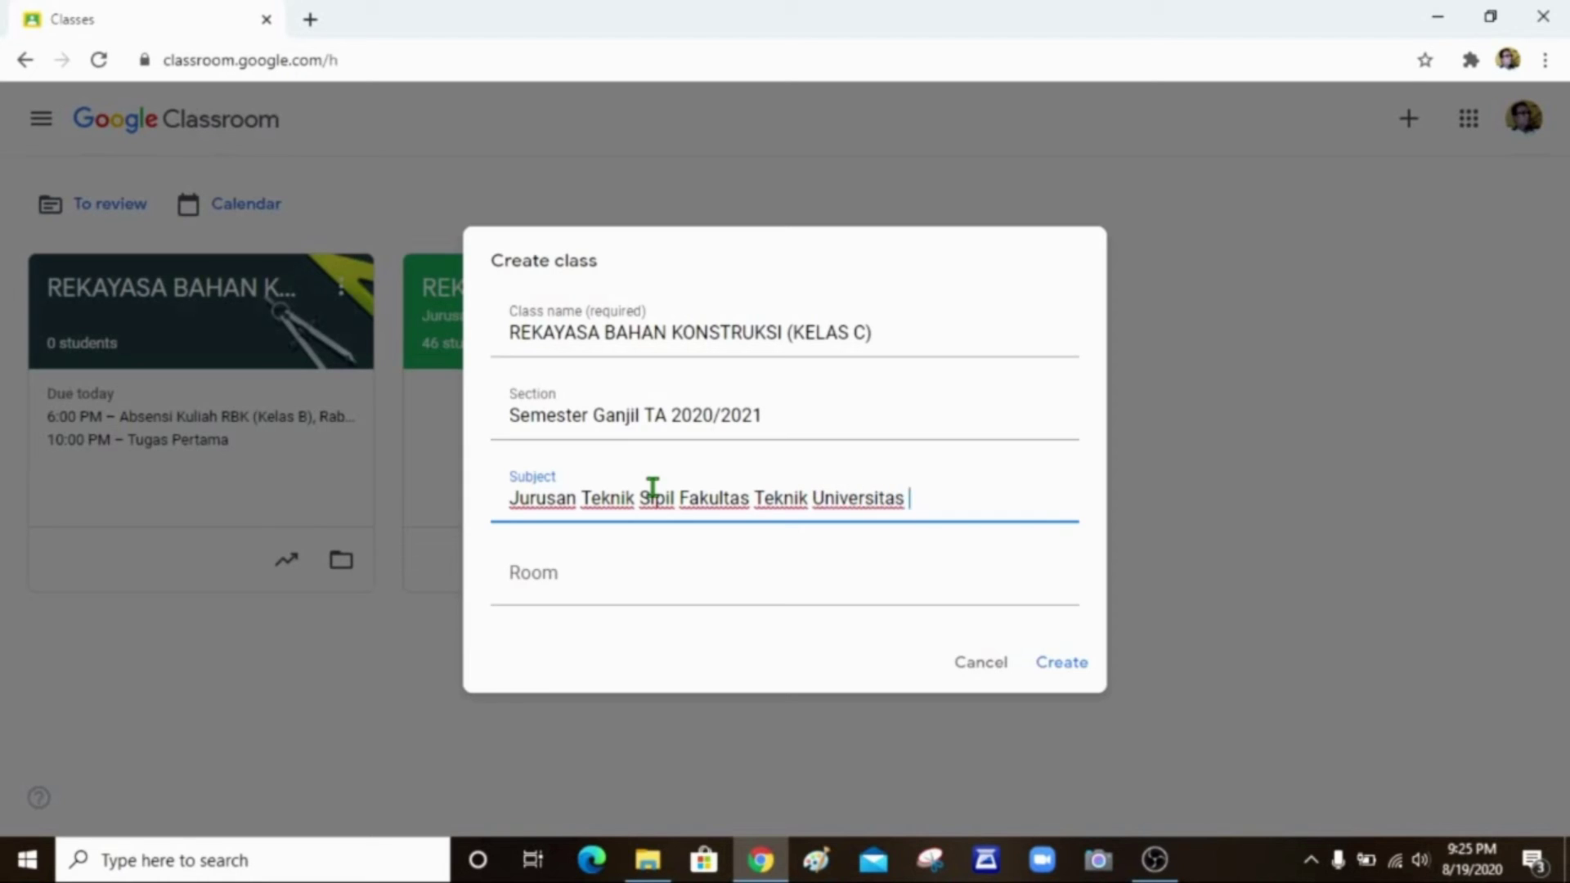
{"action": "type", "text": "Mataram"}
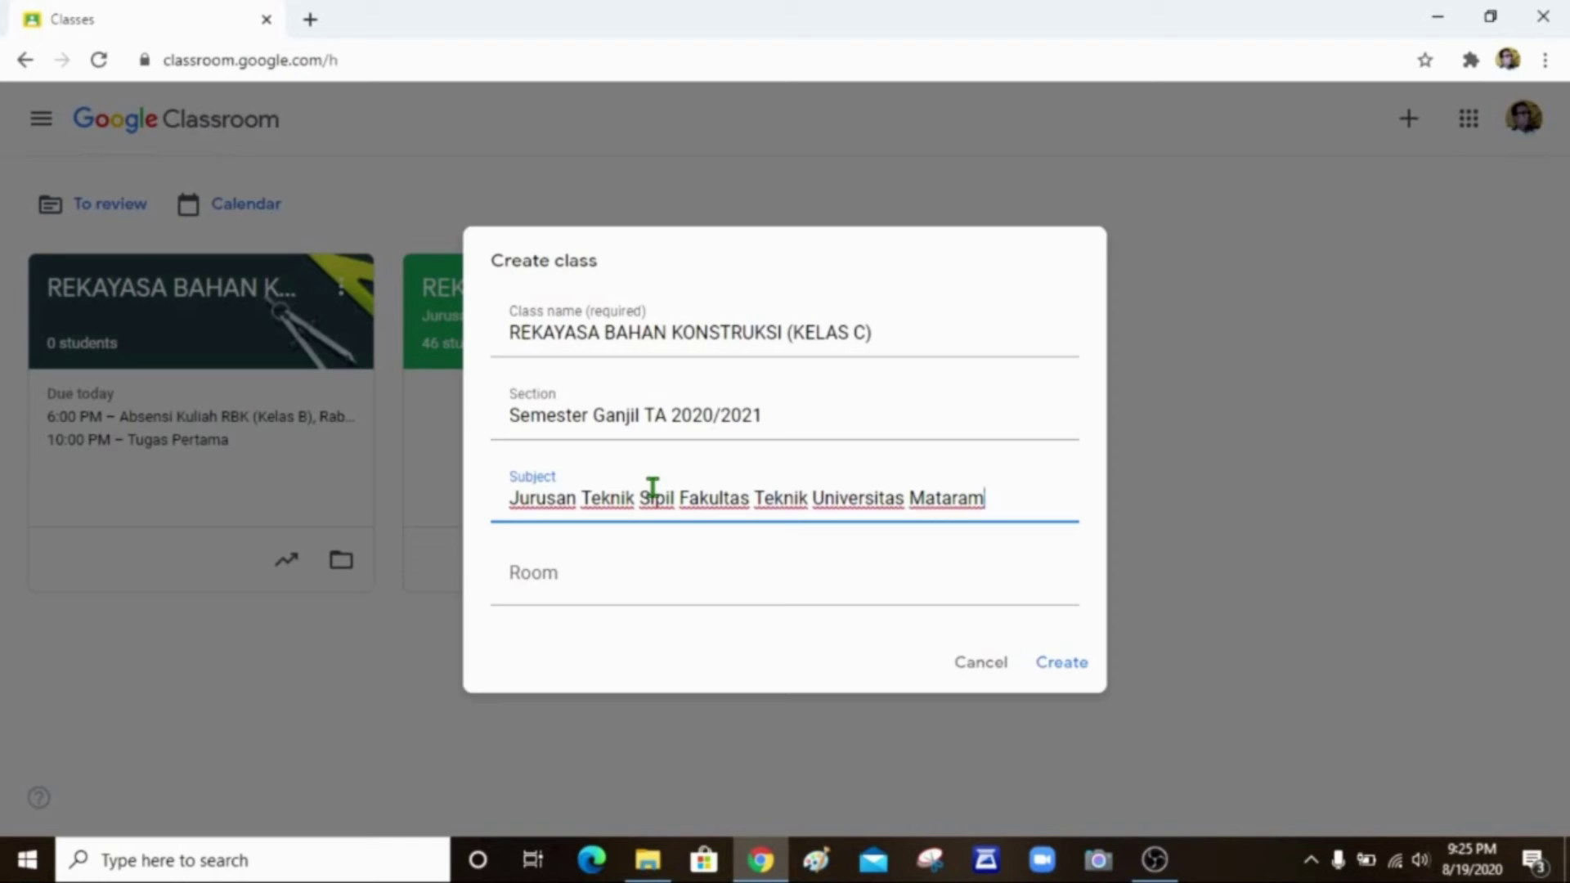
{"action": "left_click", "coordinate": [1063, 669]}
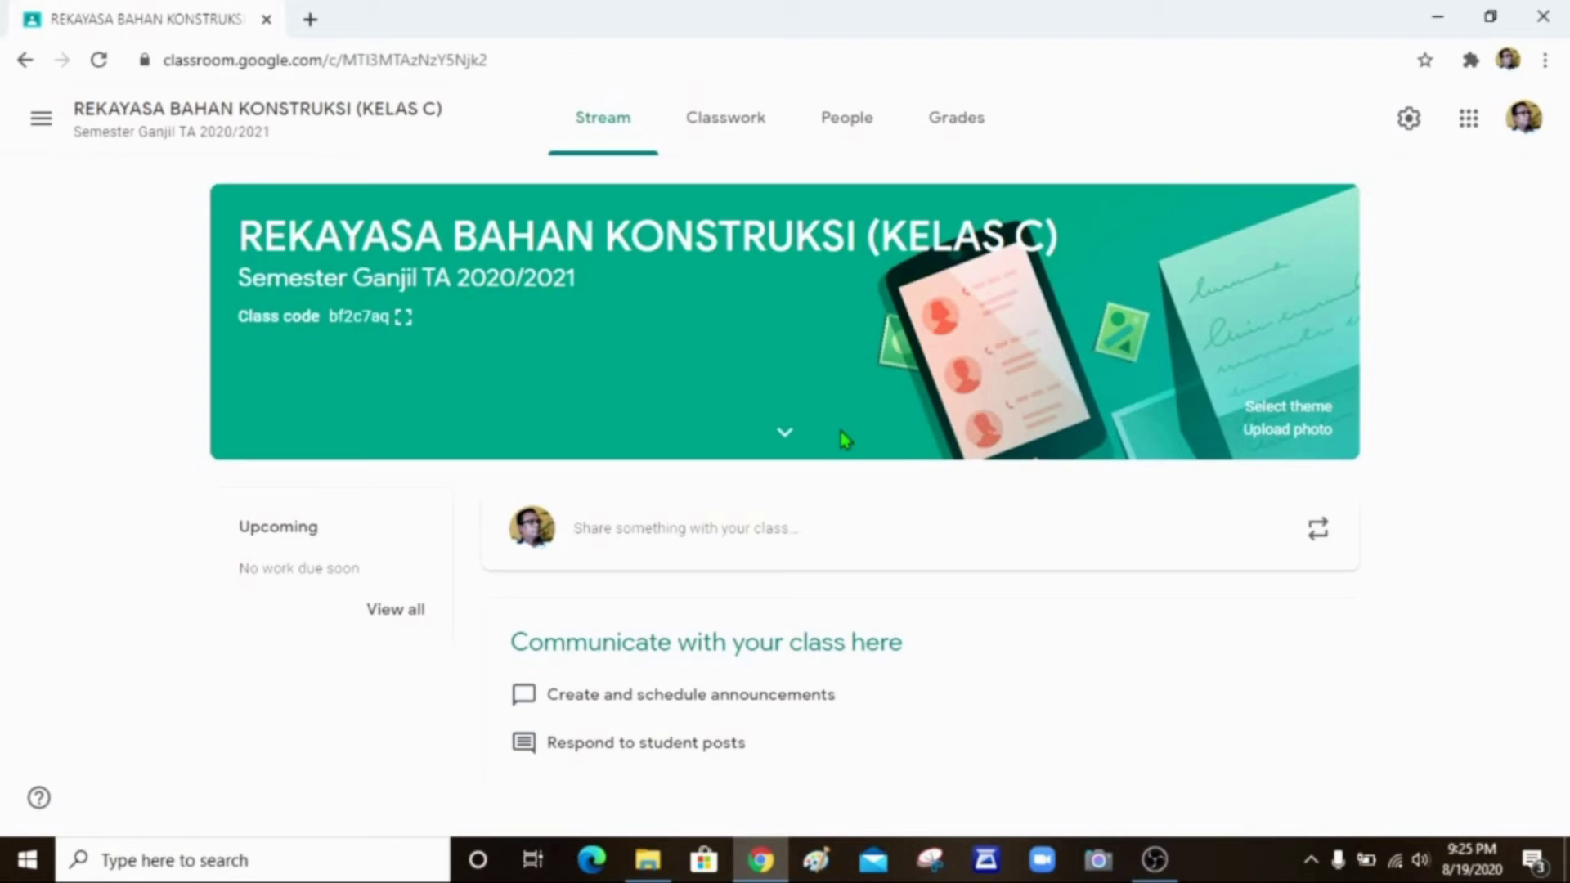
View the subject details in the class banner and the enlarged class code, closing each one again.
{"action": "left_click", "coordinate": [783, 435]}
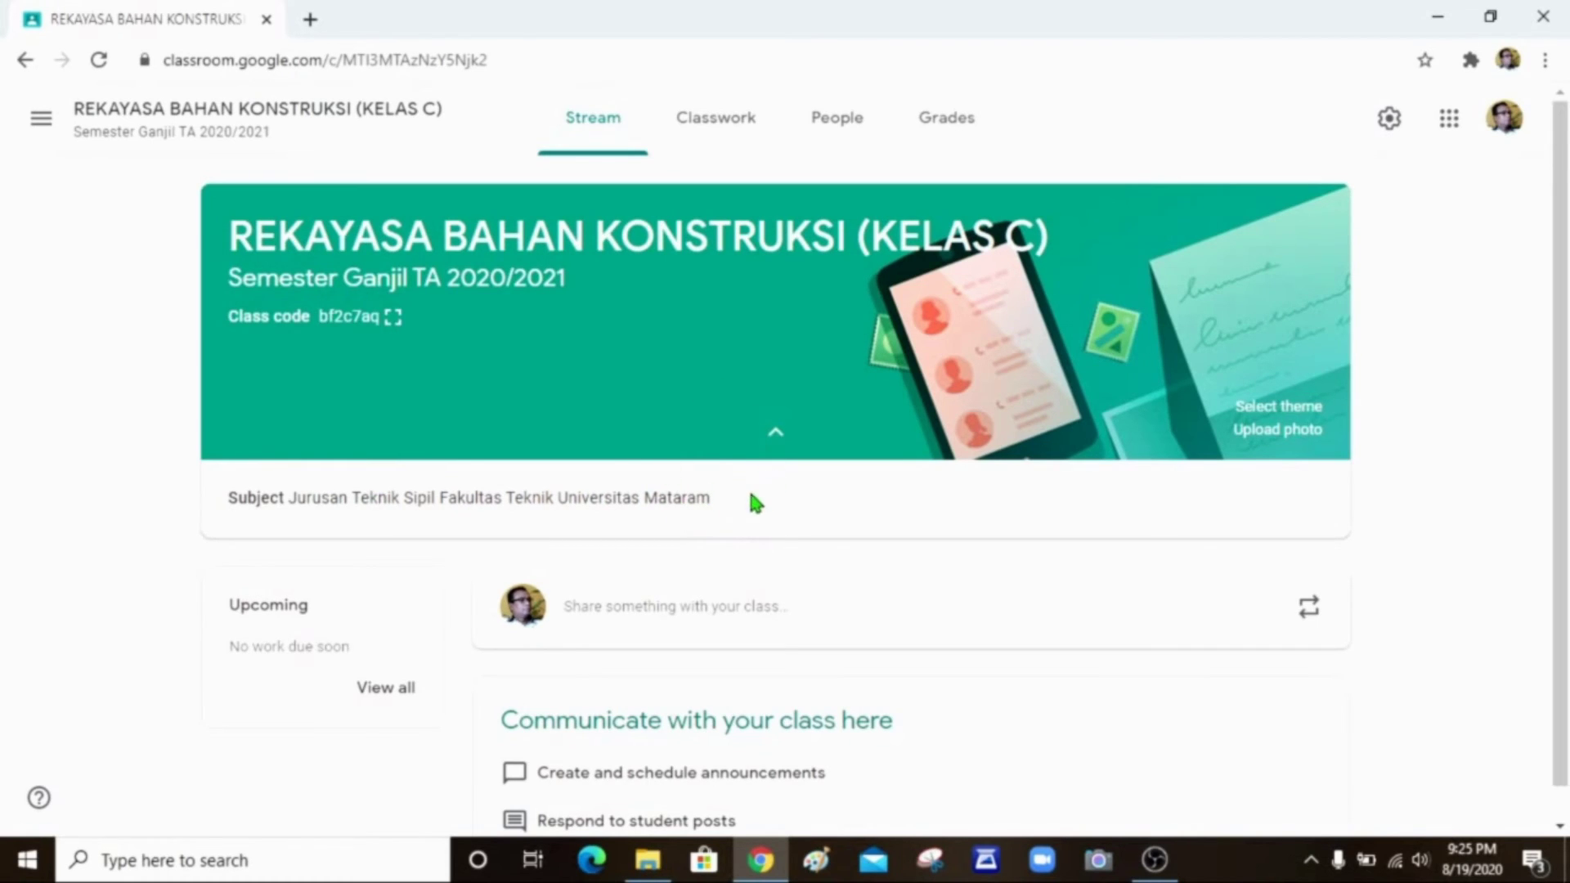
{"action": "left_click", "coordinate": [773, 446]}
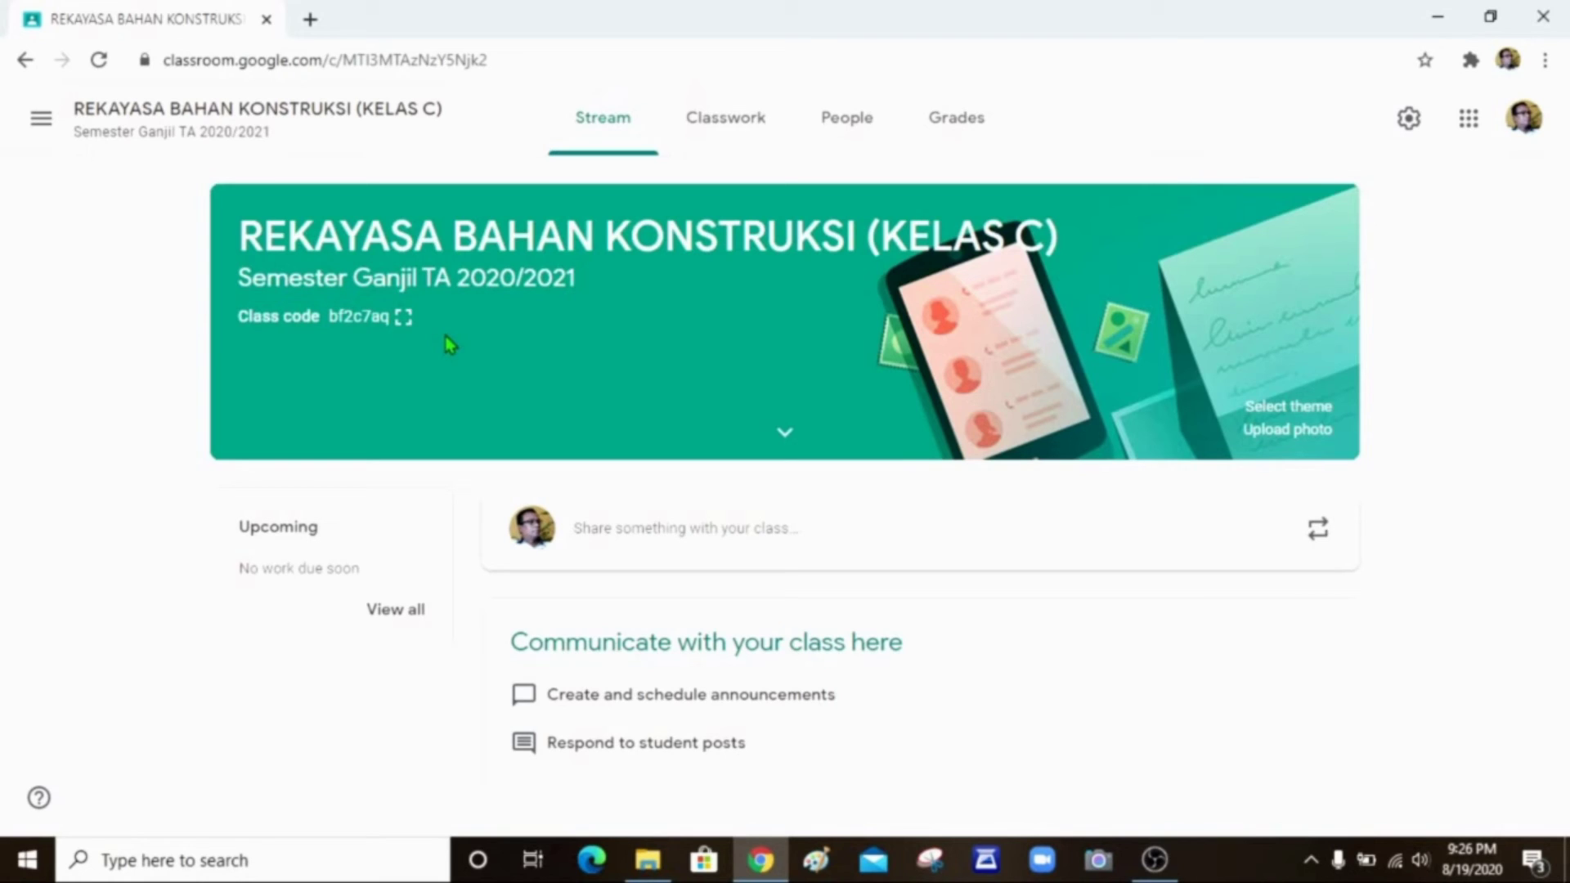
{"action": "left_click", "coordinate": [403, 327]}
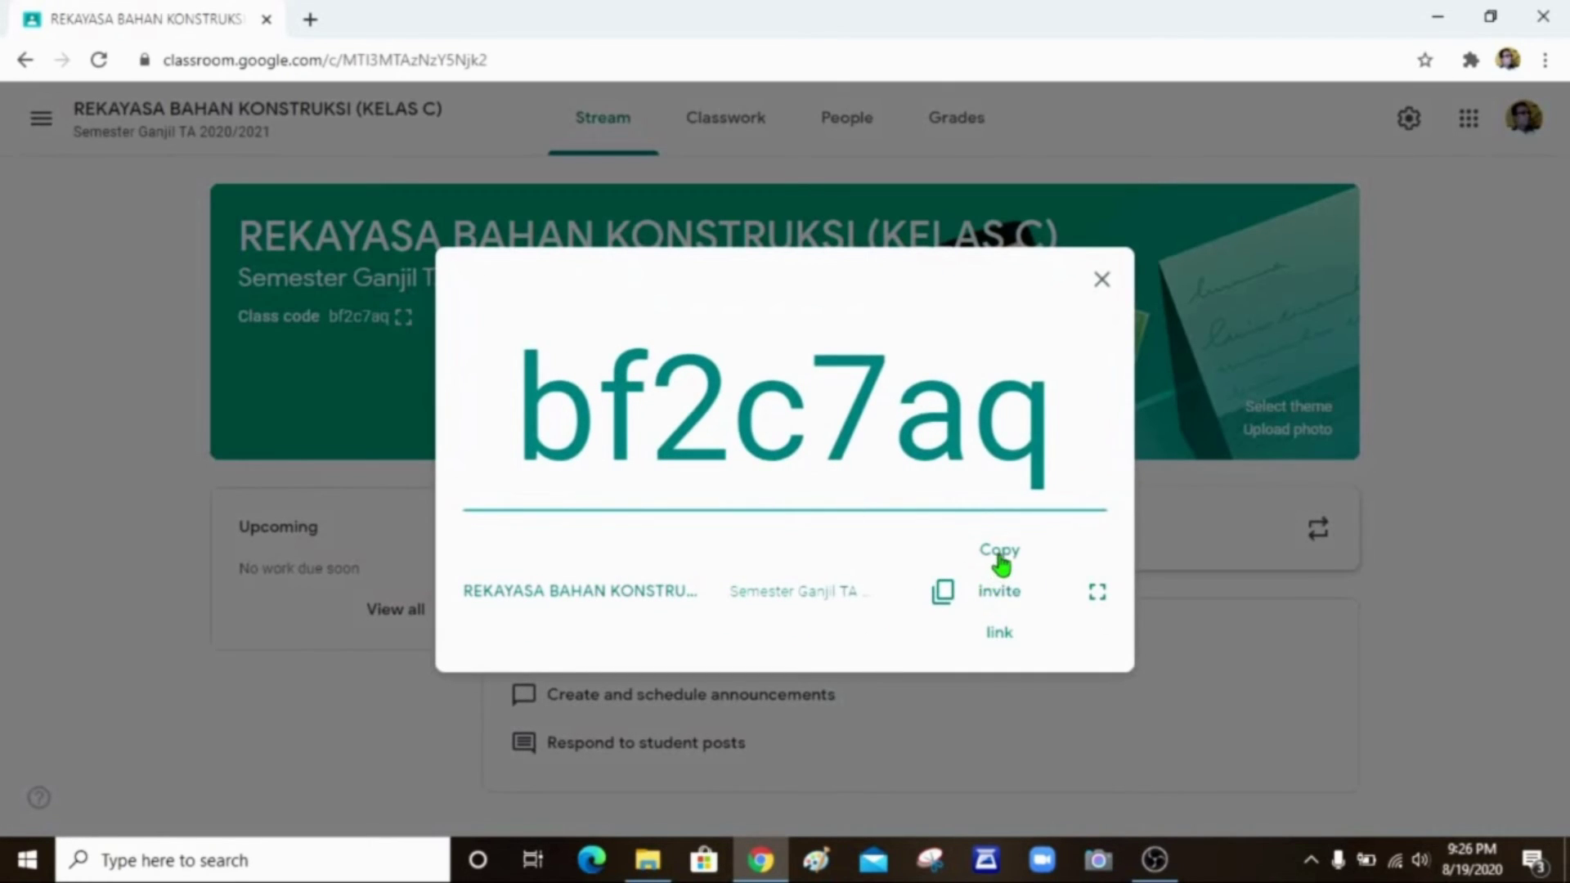
{"action": "left_click", "coordinate": [1103, 284]}
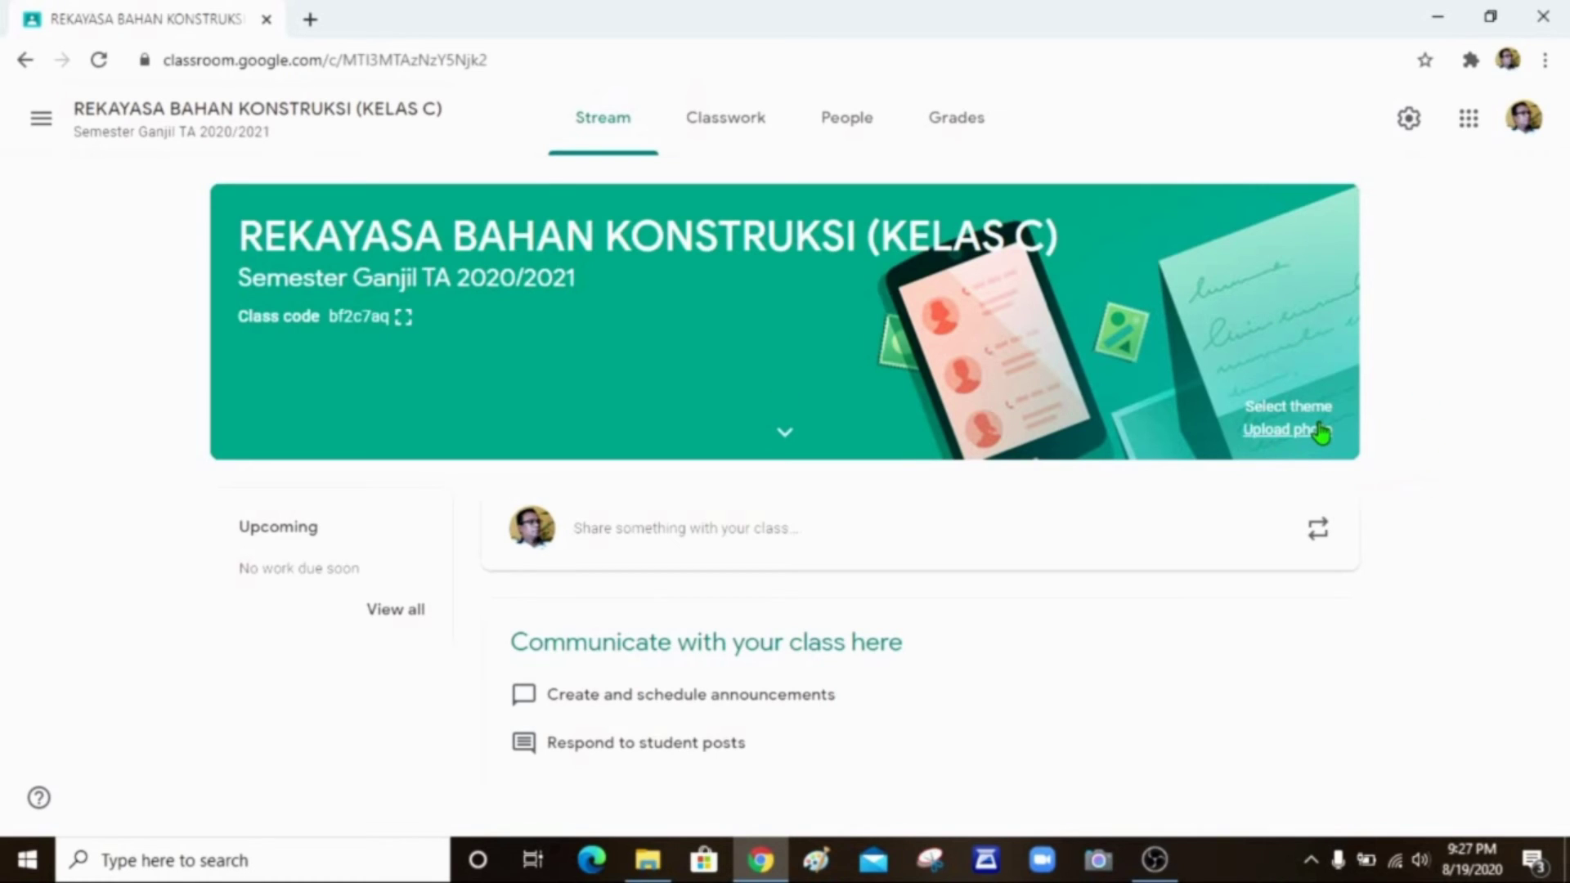
Apply the Geometry image from the Math & Science gallery as the class theme.
{"action": "left_click", "coordinate": [1284, 430]}
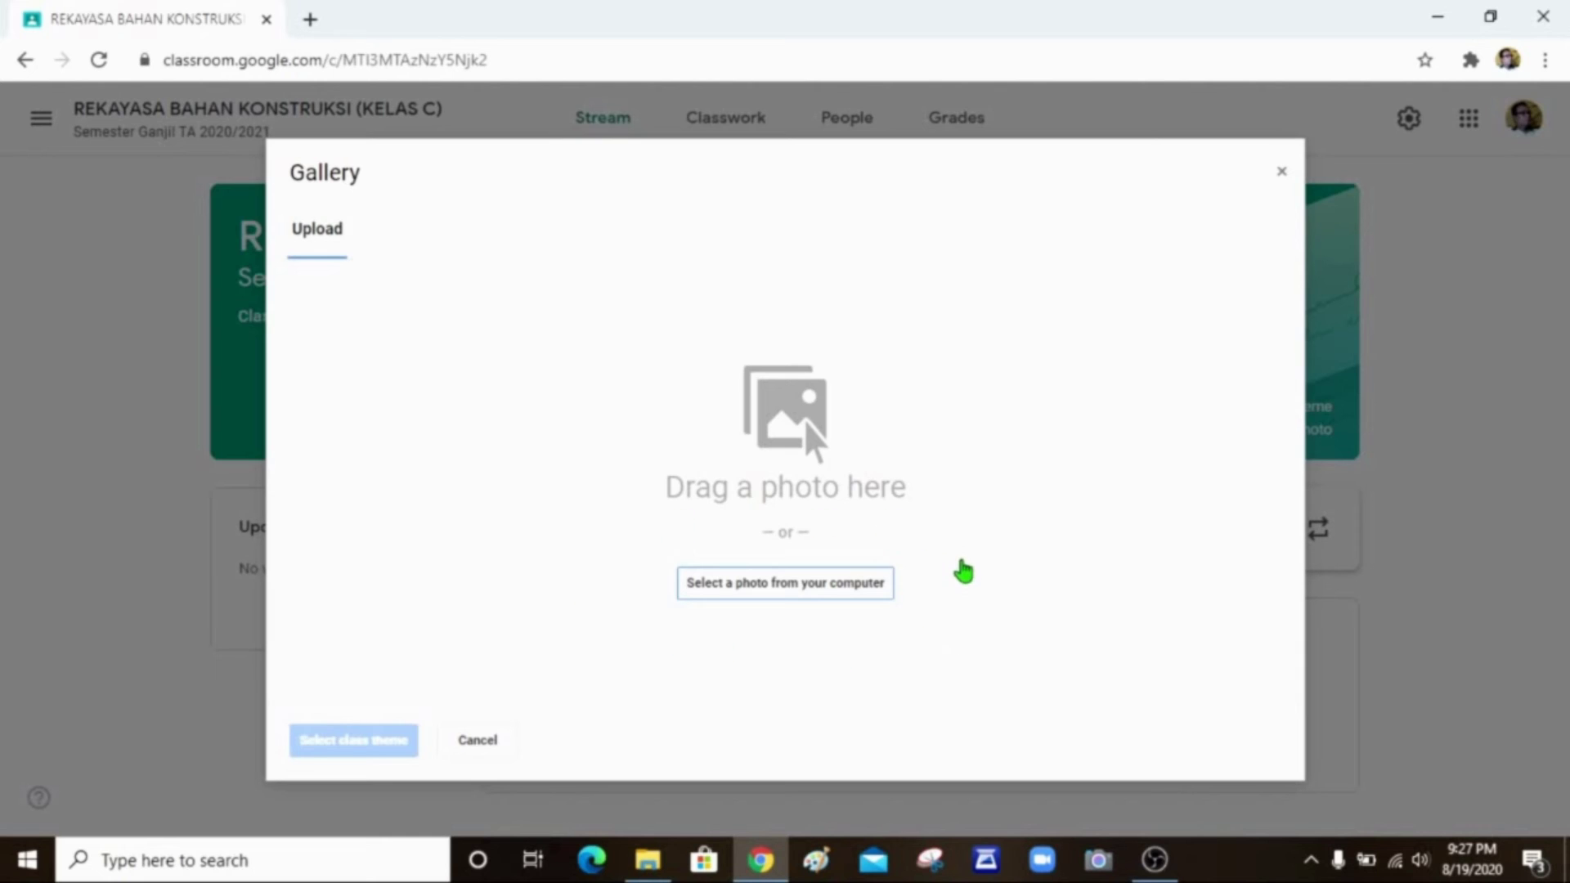
{"action": "left_click", "coordinate": [485, 744]}
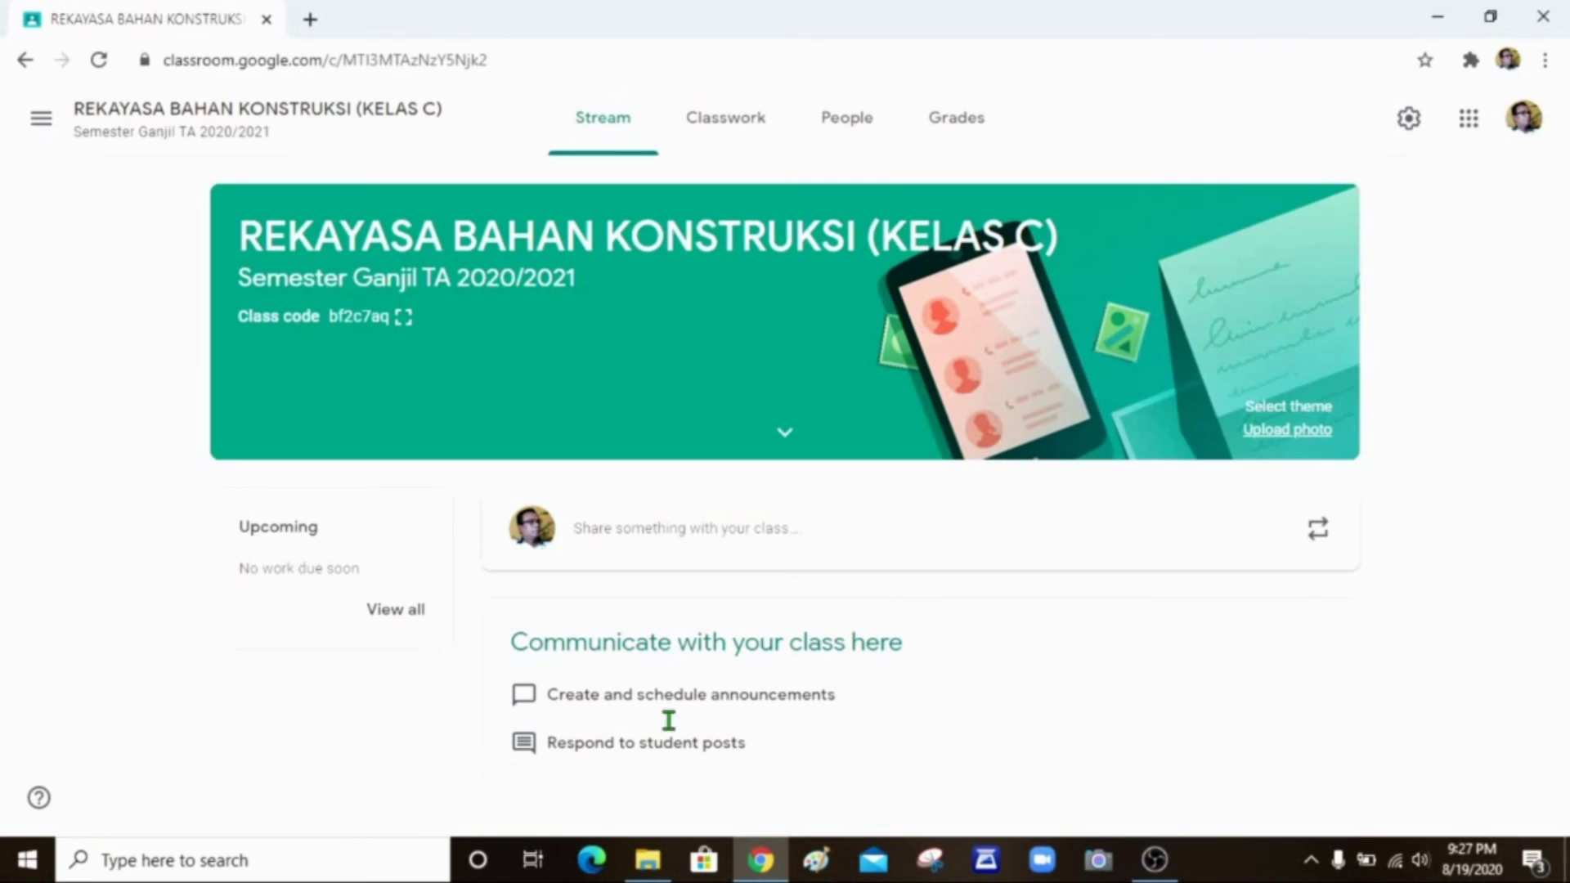
{"action": "left_click", "coordinate": [1310, 413]}
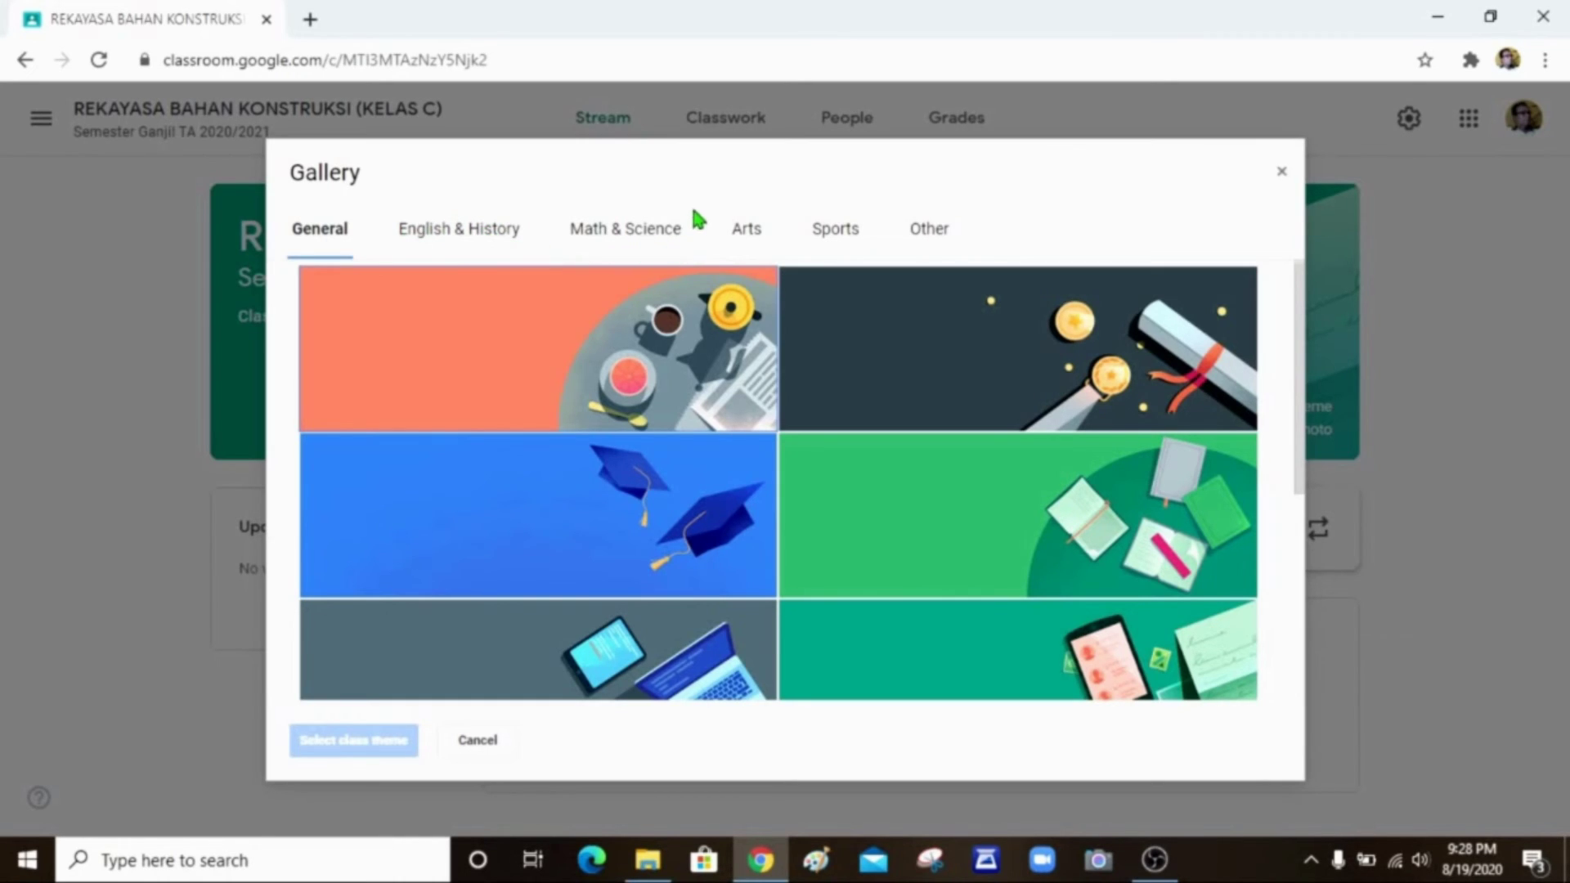
{"action": "left_click", "coordinate": [654, 241]}
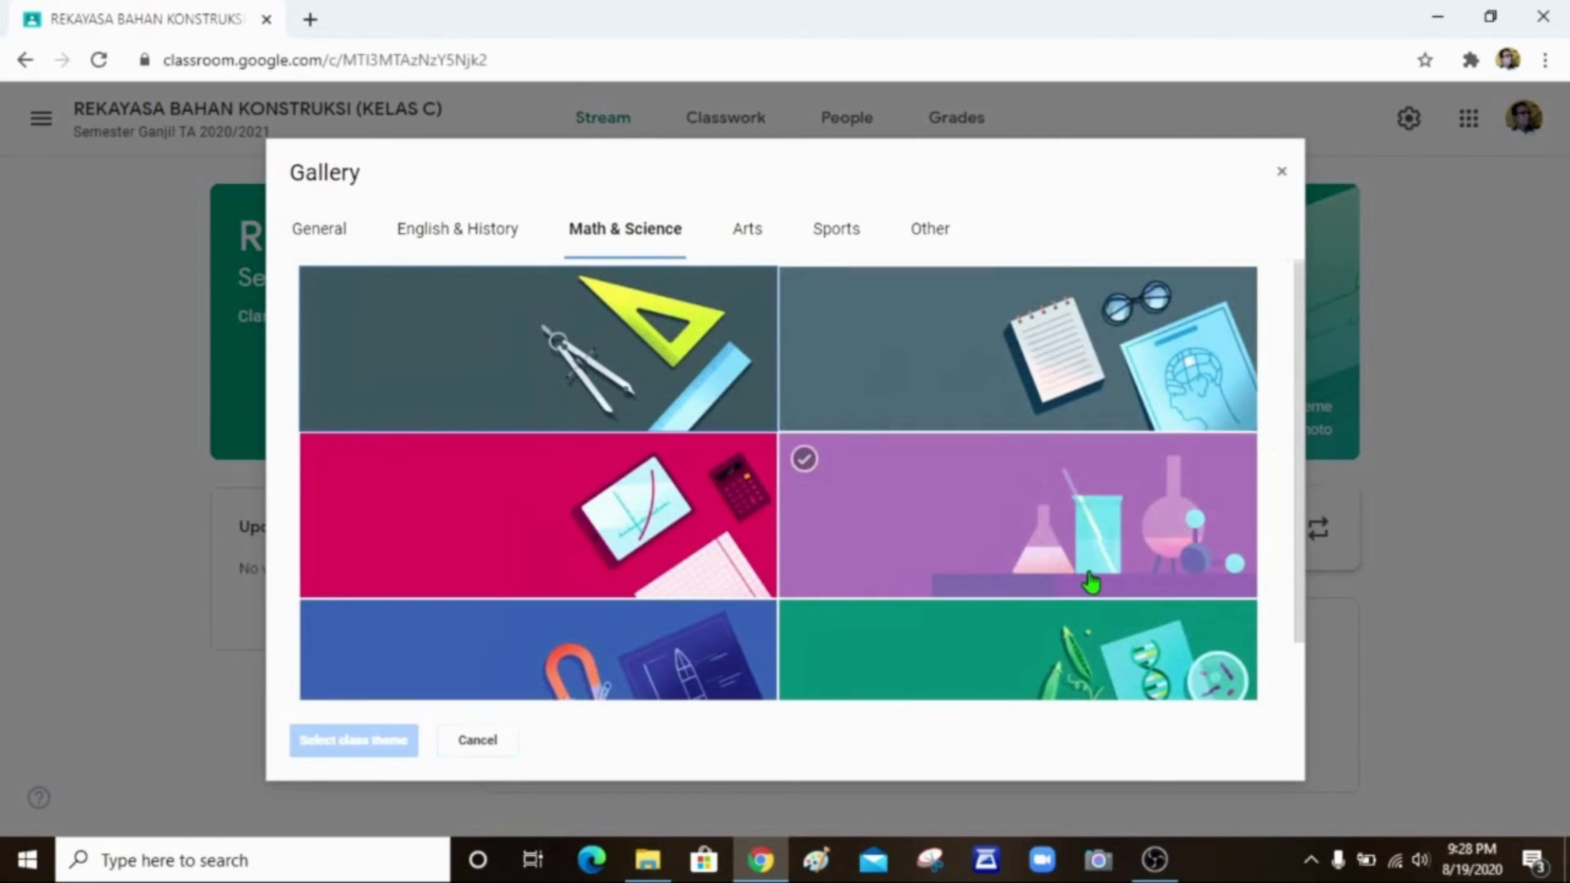
{"action": "scroll", "coordinate": [870, 519], "scroll_direction": "down", "scroll_amount": 1}
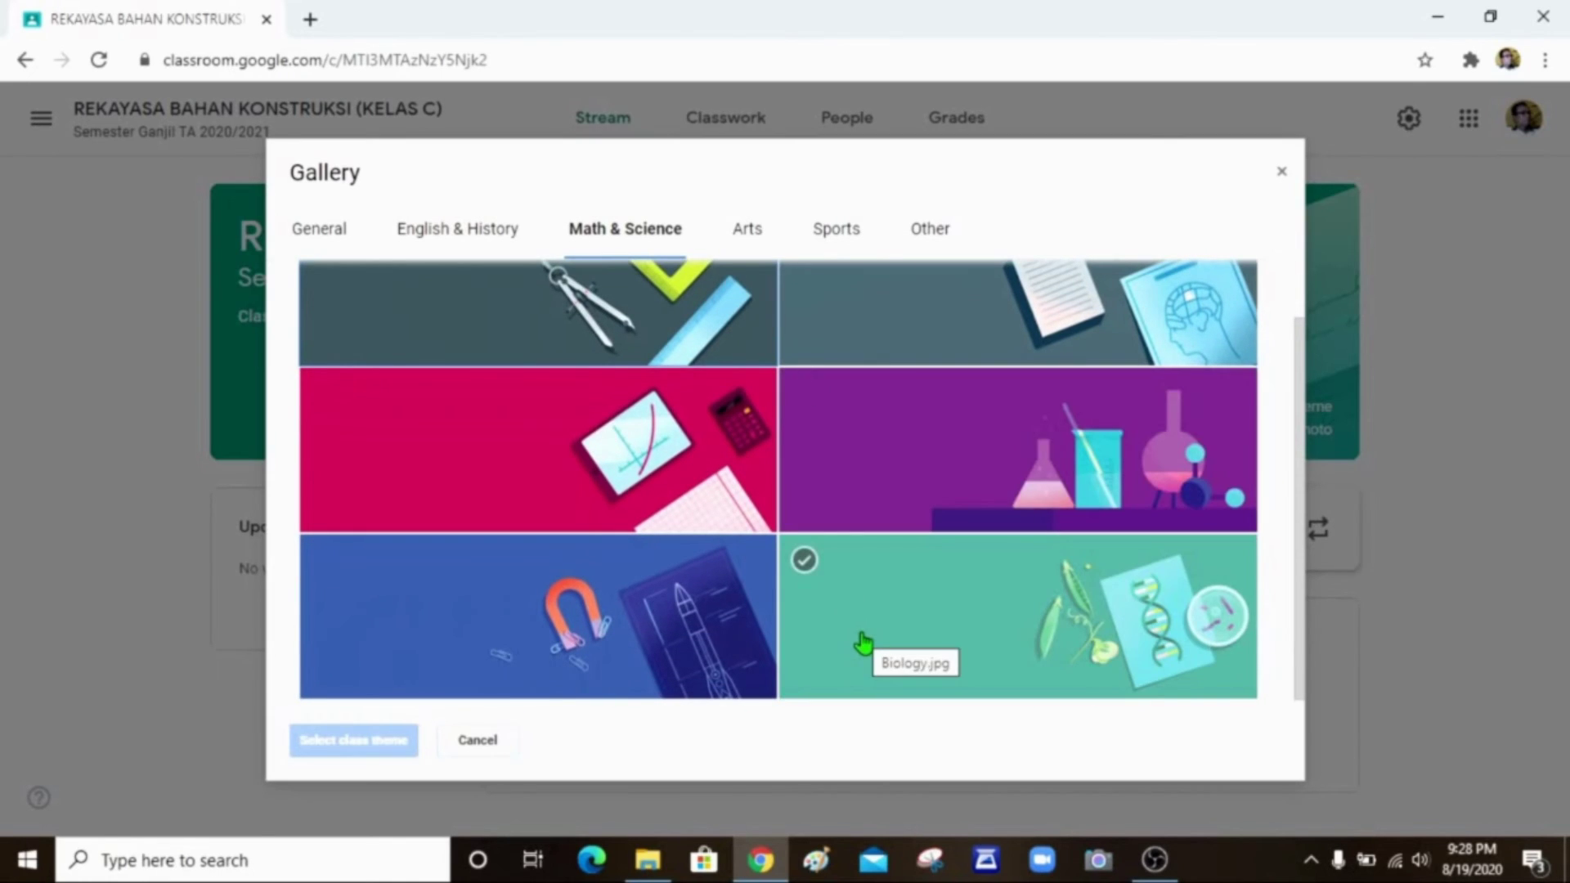
{"action": "scroll", "coordinate": [864, 642], "scroll_direction": "up", "scroll_amount": 1}
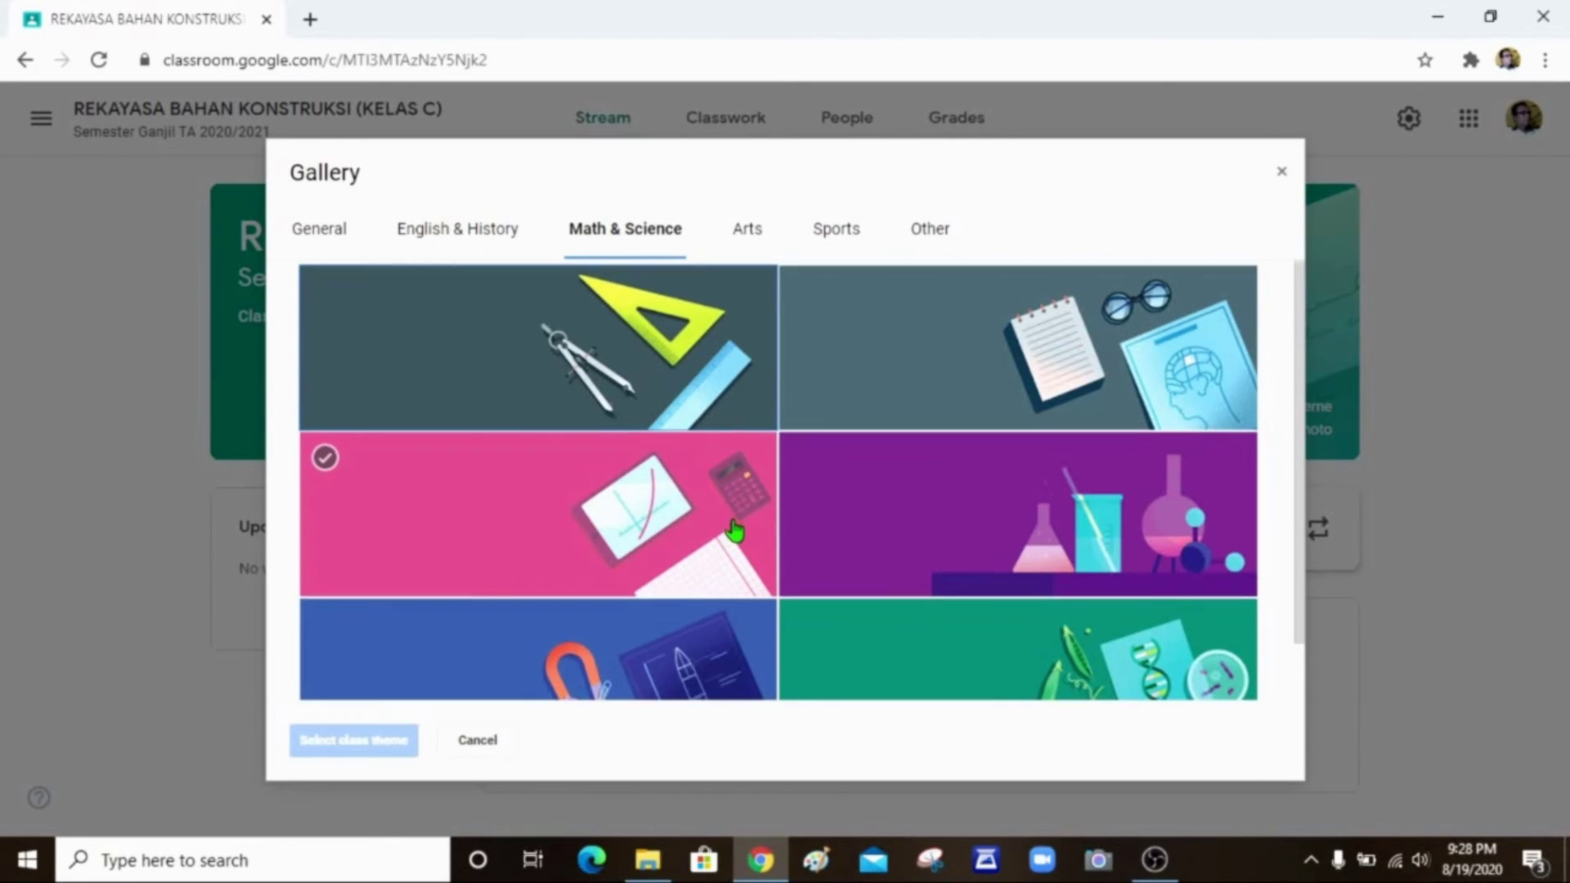
{"action": "scroll", "coordinate": [734, 529], "scroll_direction": "down", "scroll_amount": 1}
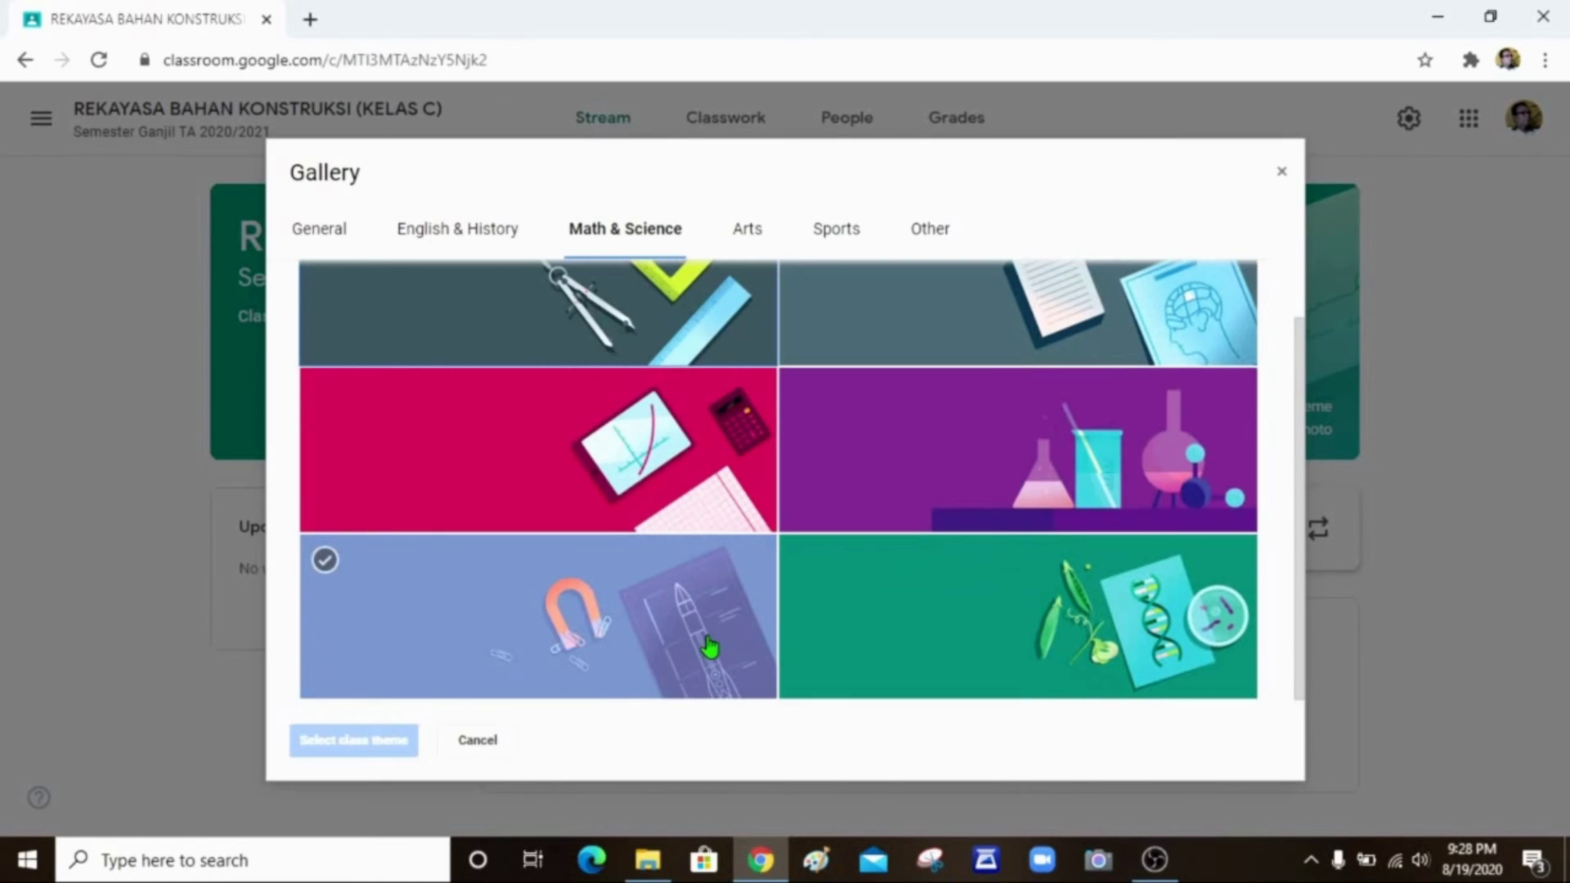
{"action": "scroll", "coordinate": [639, 618], "scroll_direction": "up", "scroll_amount": 1}
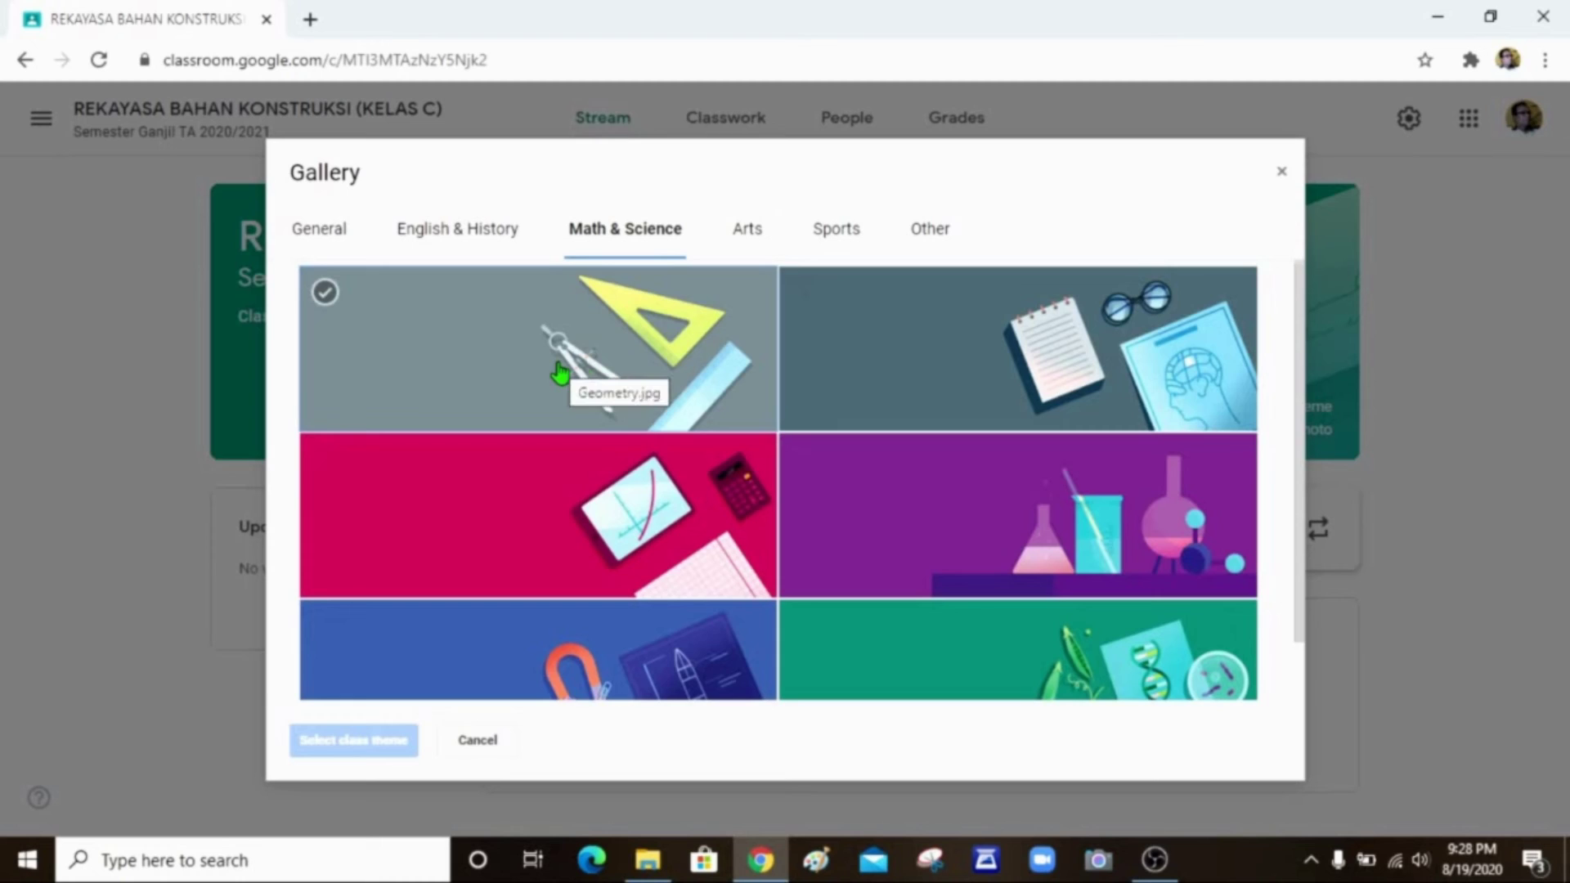
{"action": "left_click", "coordinate": [558, 375]}
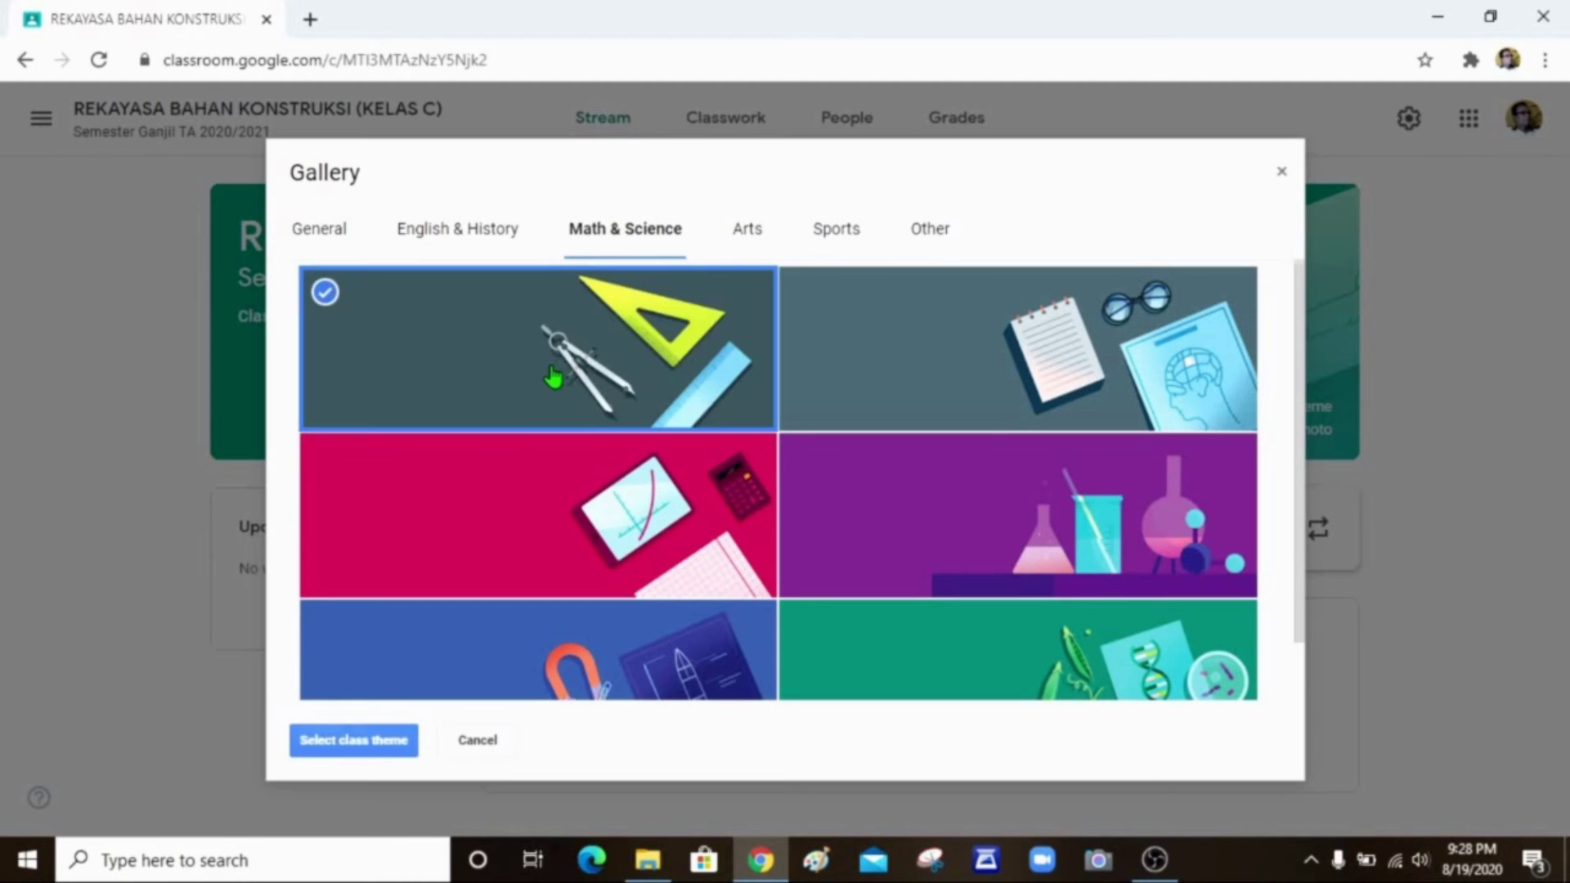
{"action": "left_click", "coordinate": [380, 748]}
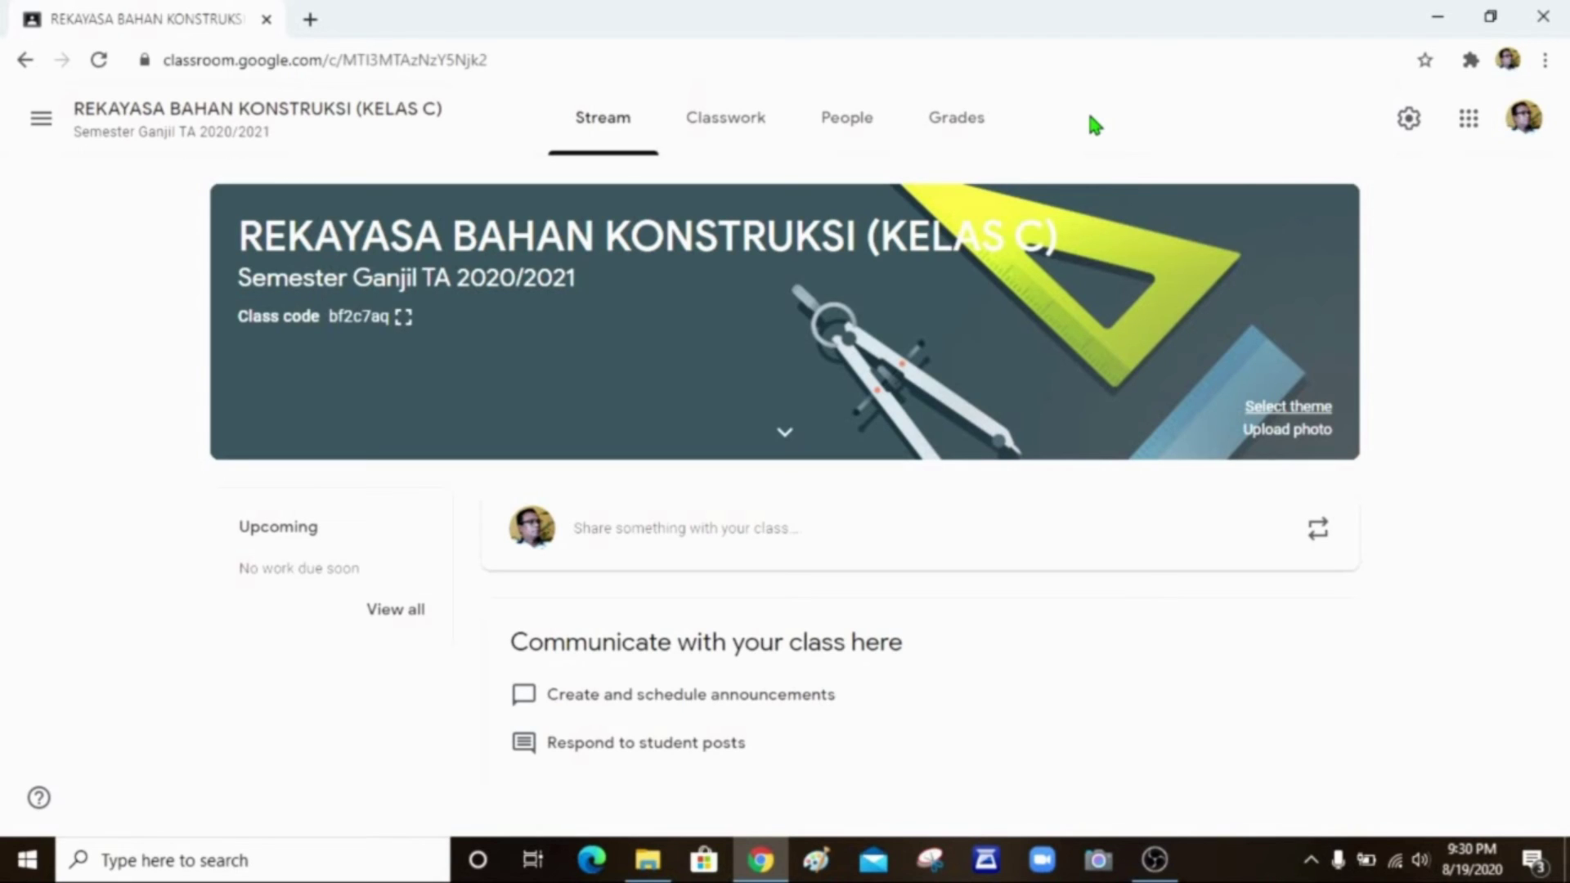
Add a topic named MATERI KULIAH to the class's Classwork page.
{"action": "left_click", "coordinate": [707, 145]}
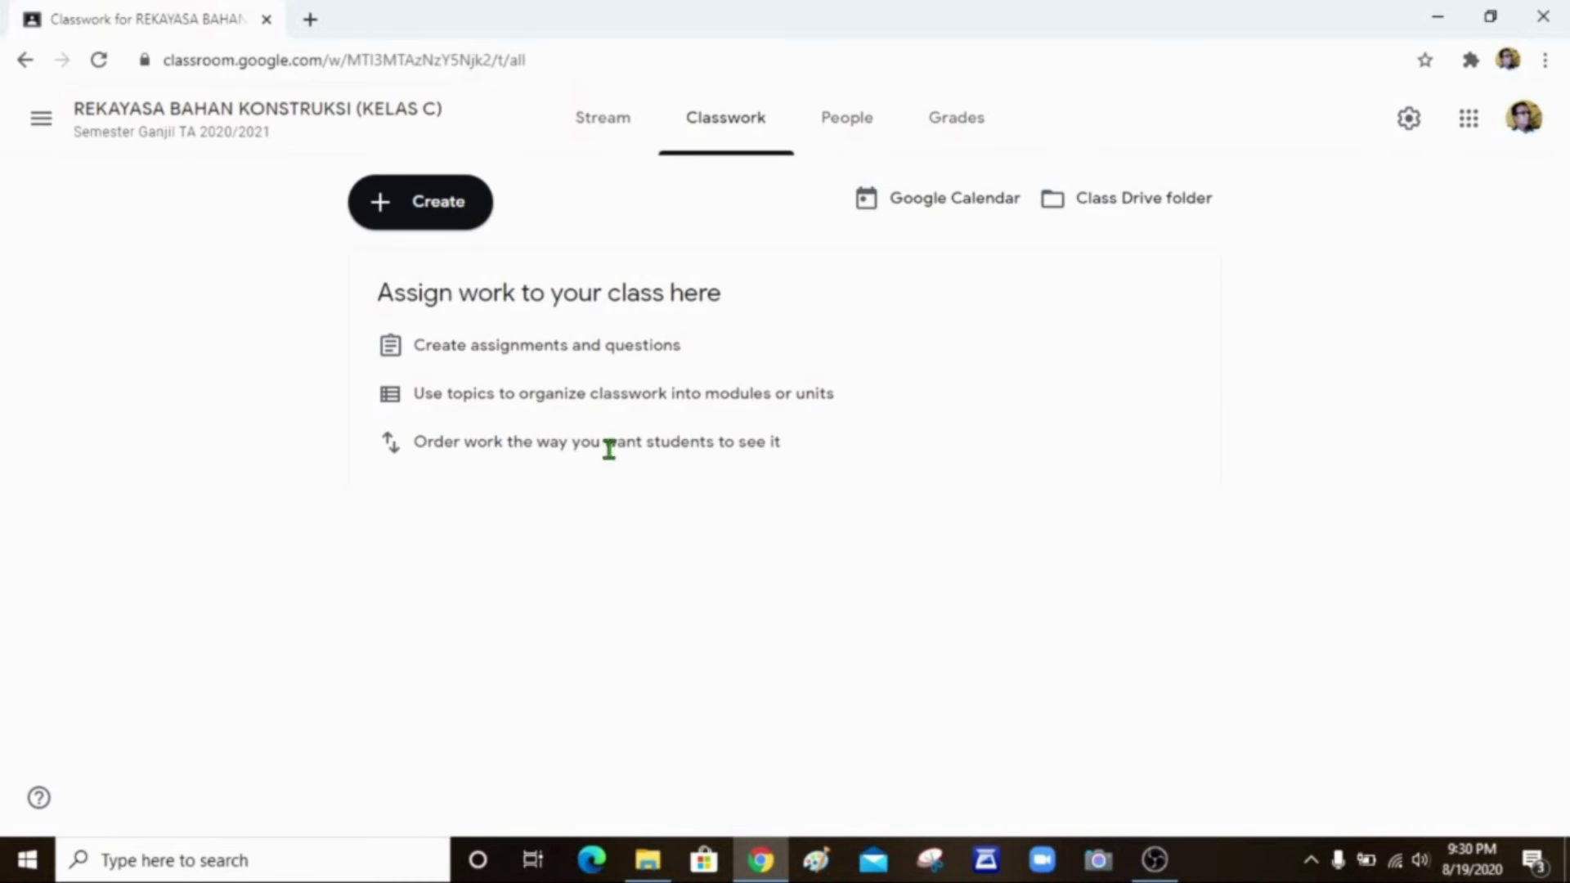
{"action": "left_click", "coordinate": [434, 211]}
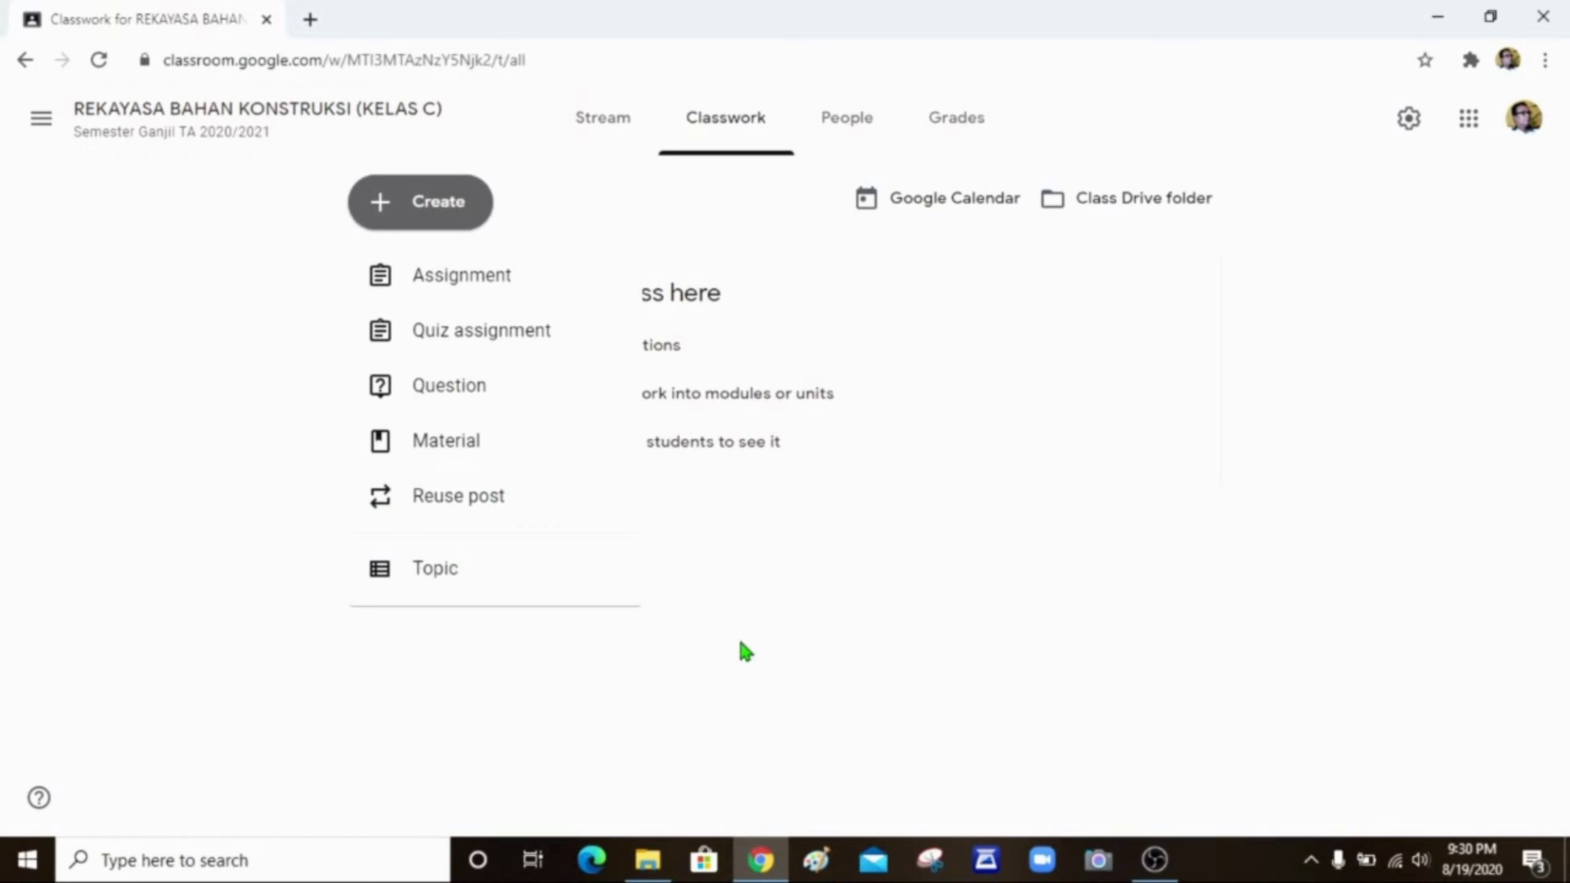
{"action": "left_click", "coordinate": [437, 573]}
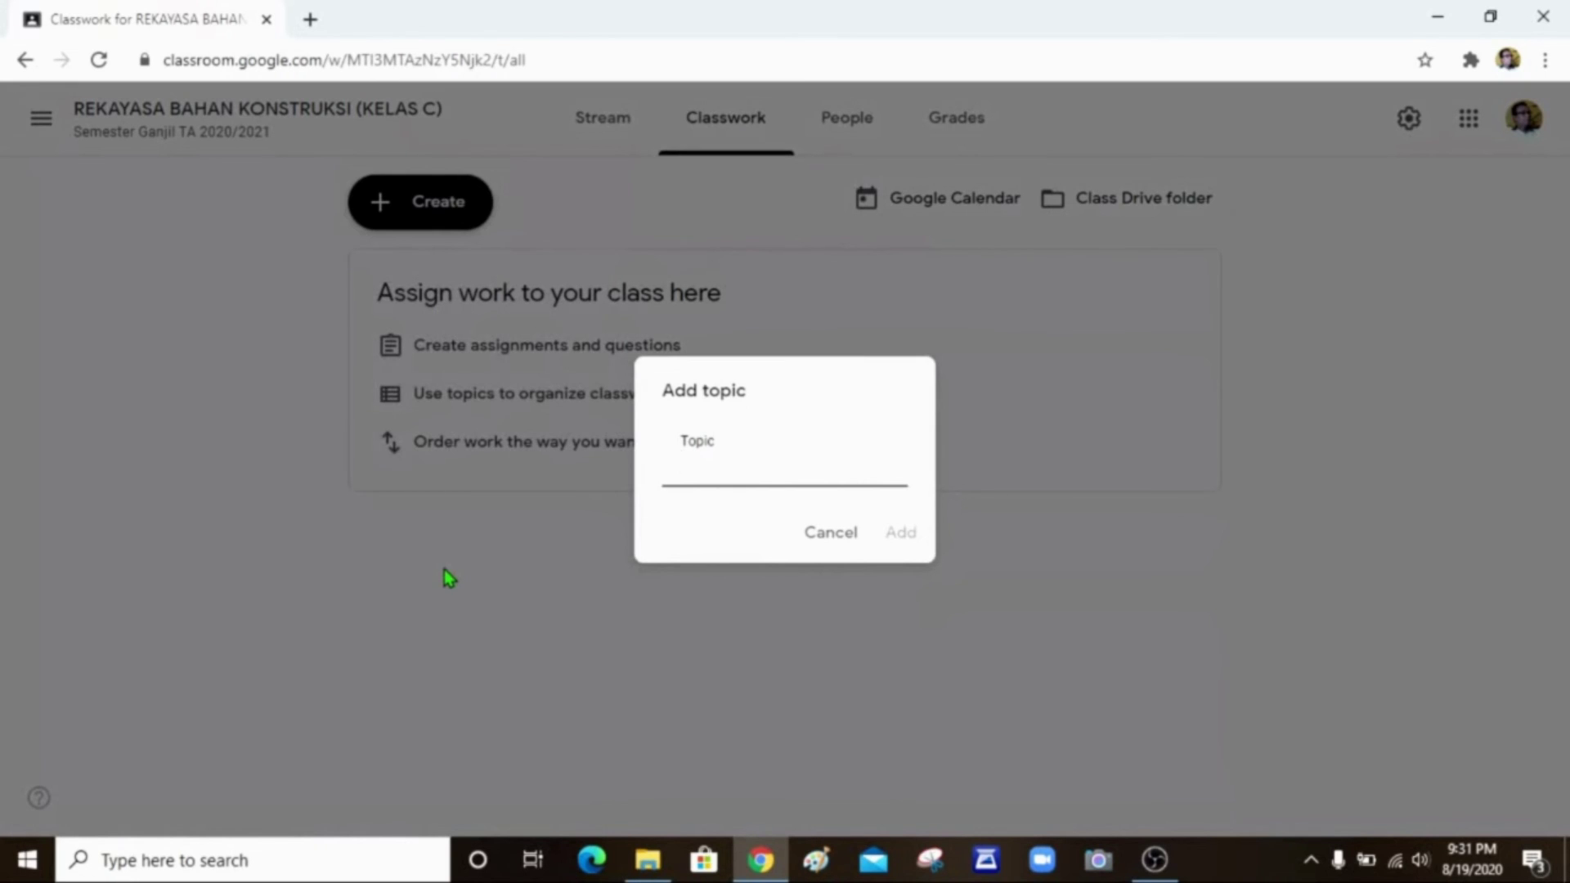
{"action": "type", "text": "MATERI"}
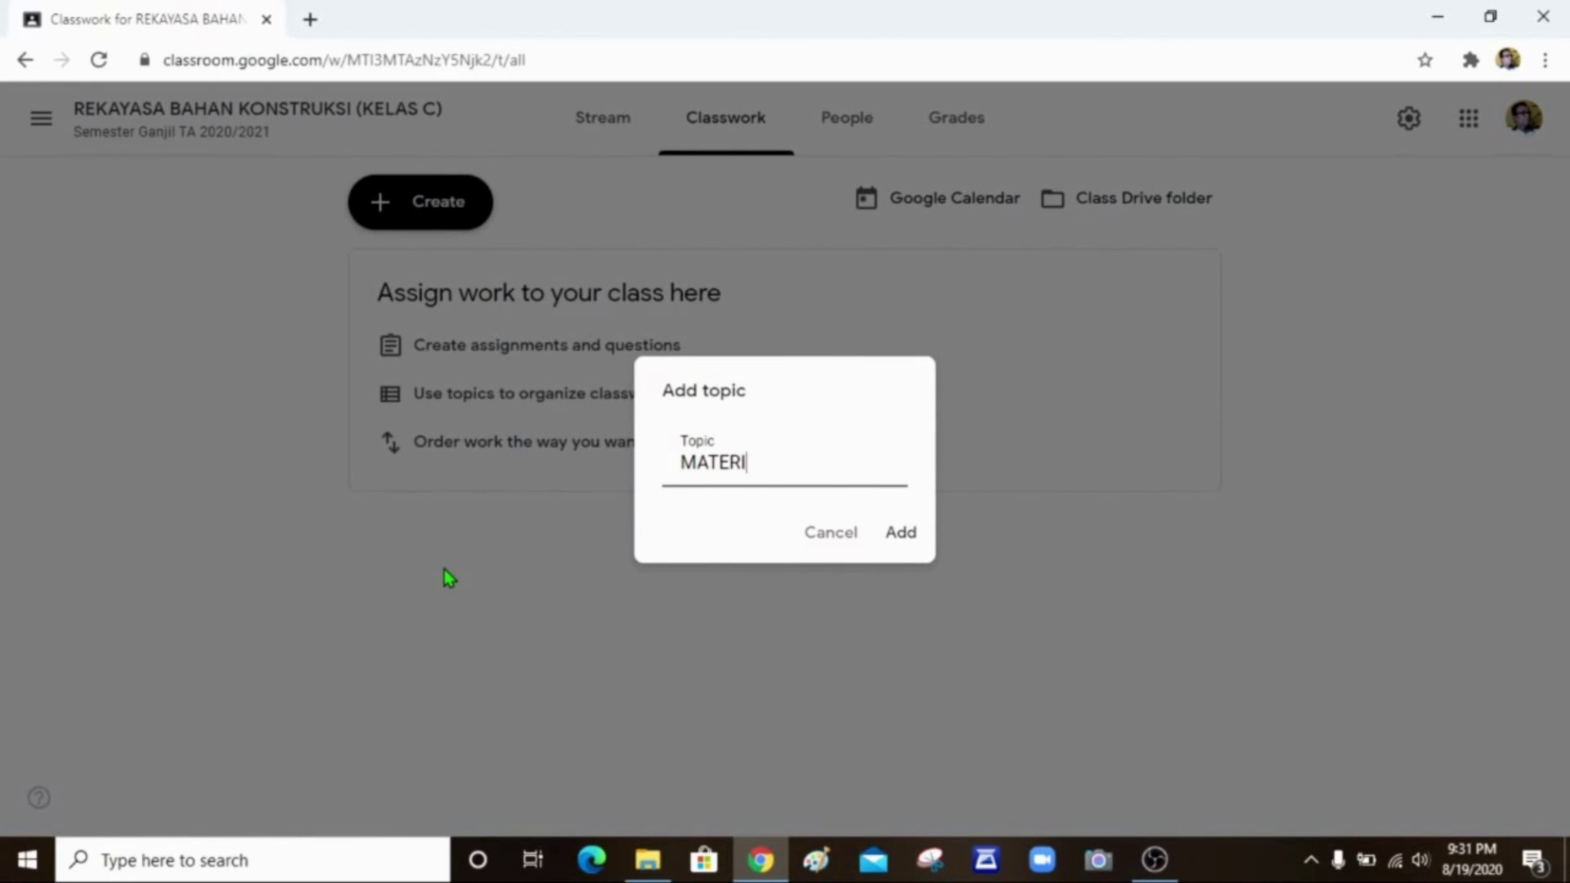
{"action": "type", "text": " KULIAH"}
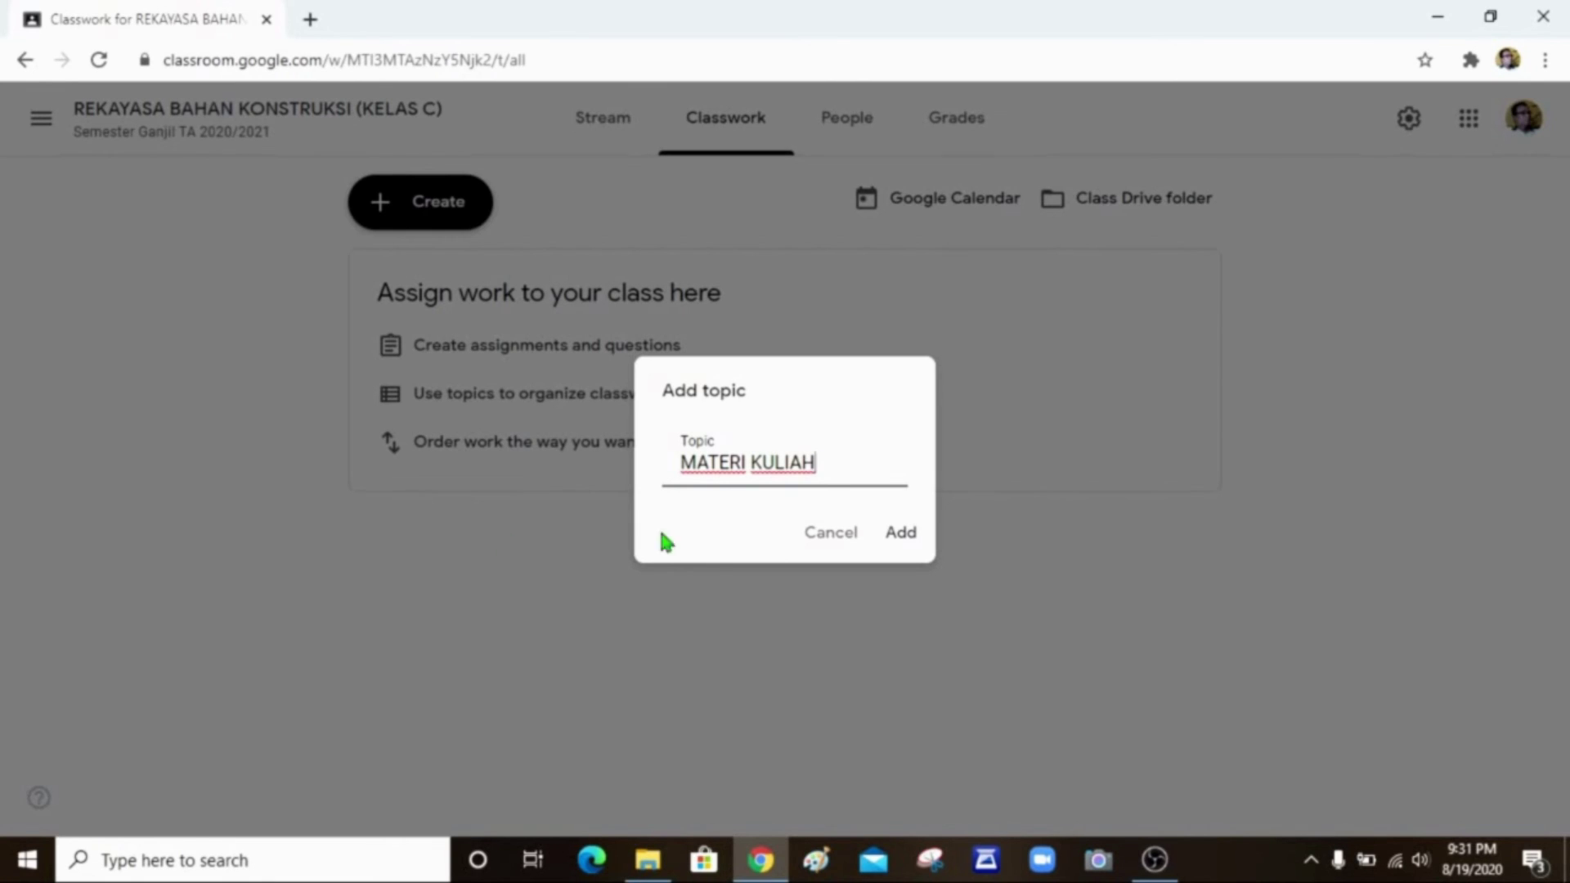
{"action": "left_click", "coordinate": [900, 533]}
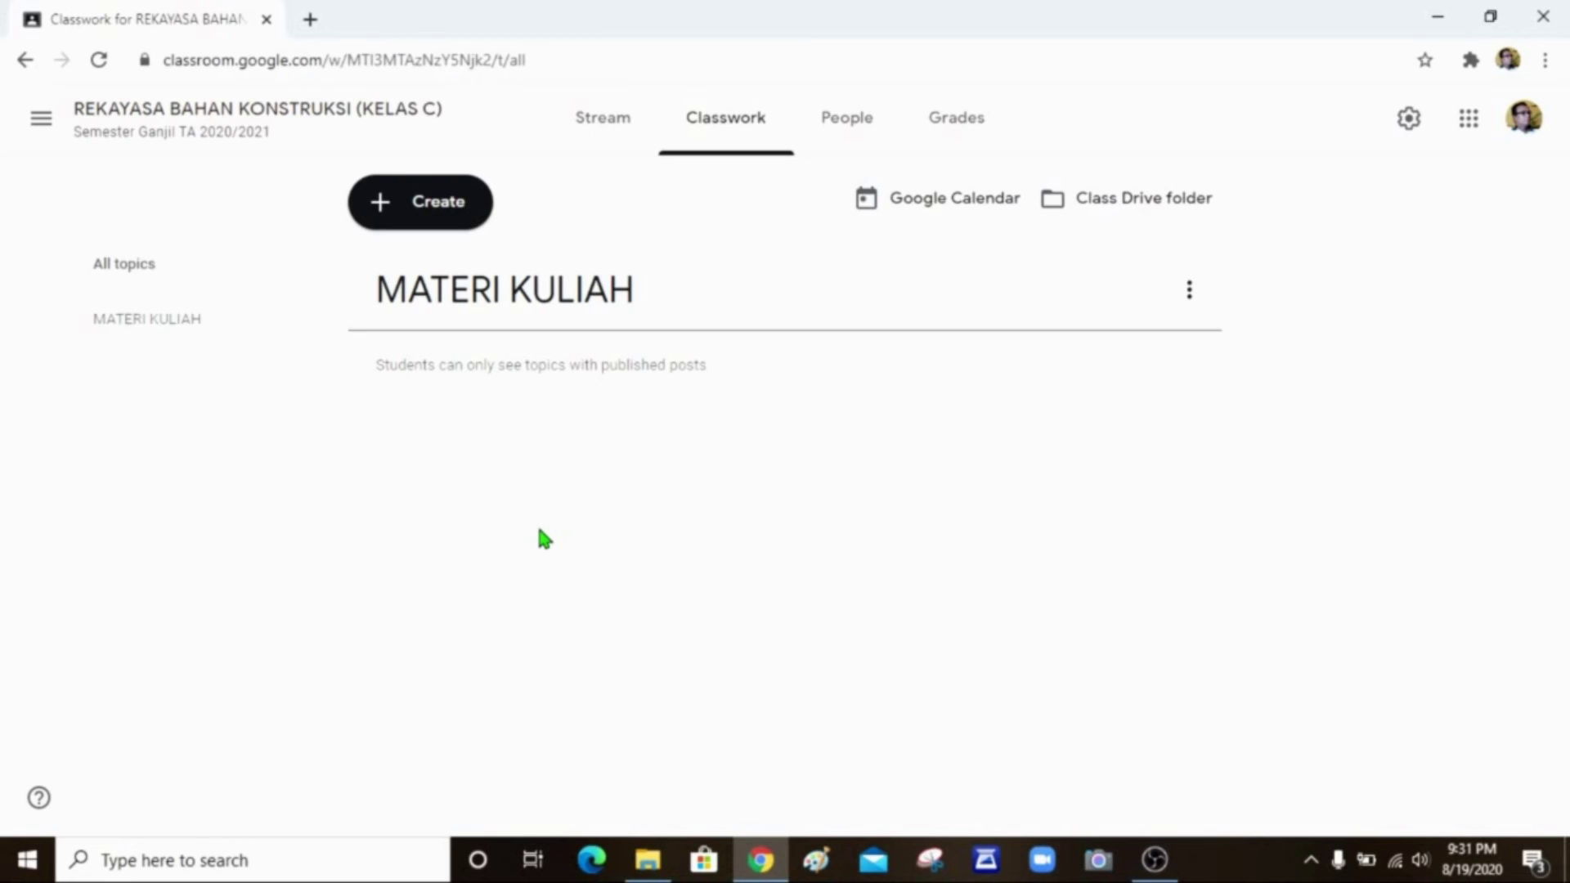
Add a second classwork topic named ABSENSI PERKULIAHAN.
{"action": "left_click", "coordinate": [439, 214]}
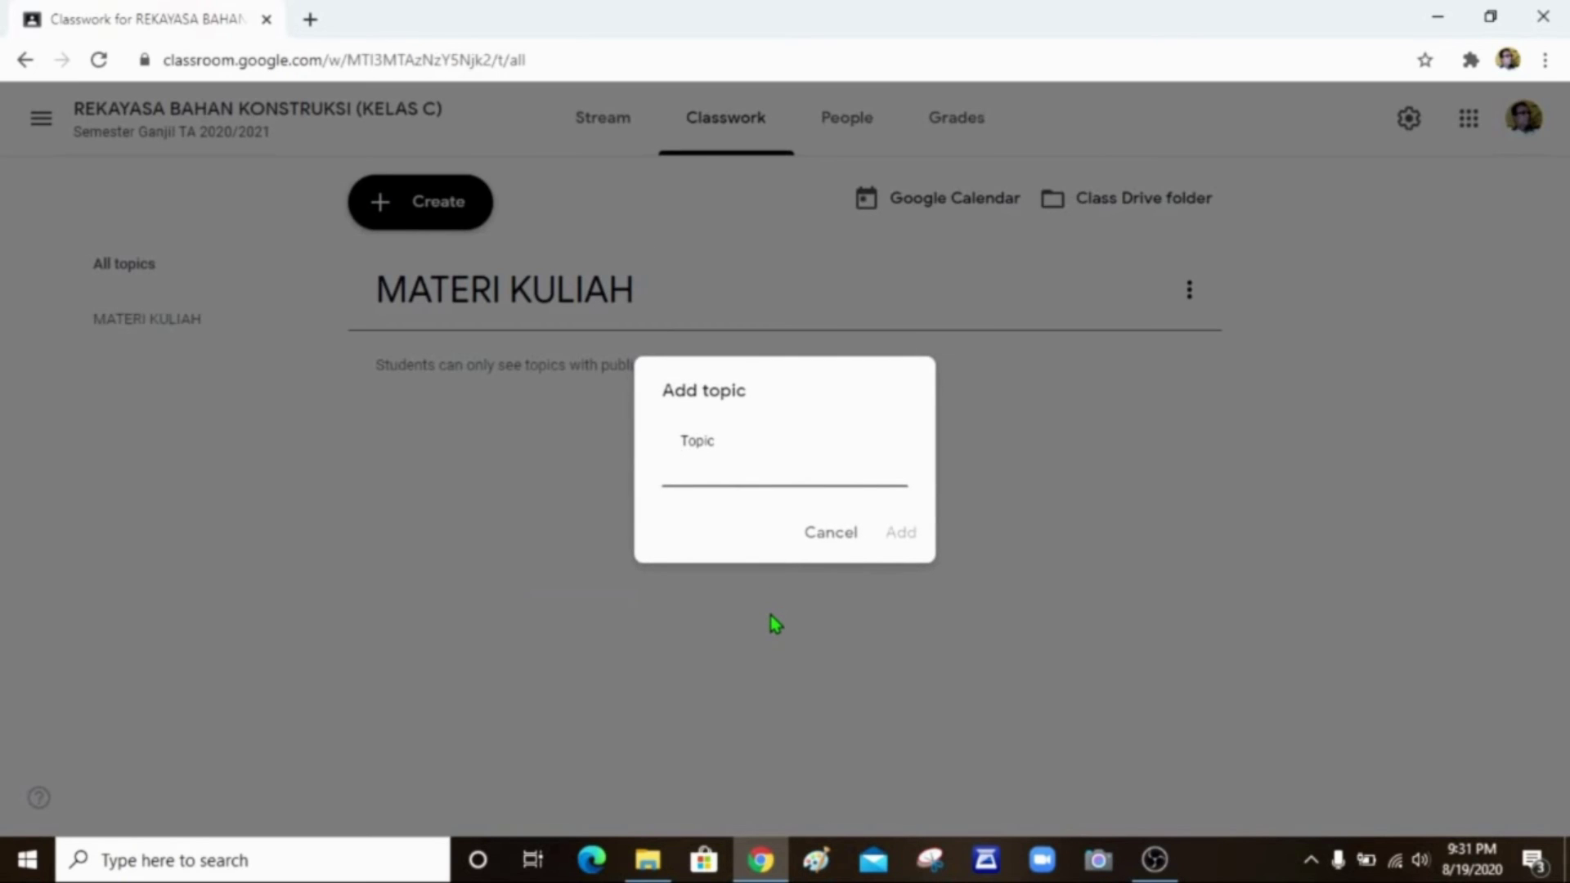
{"action": "type", "text": "ABSENSI "}
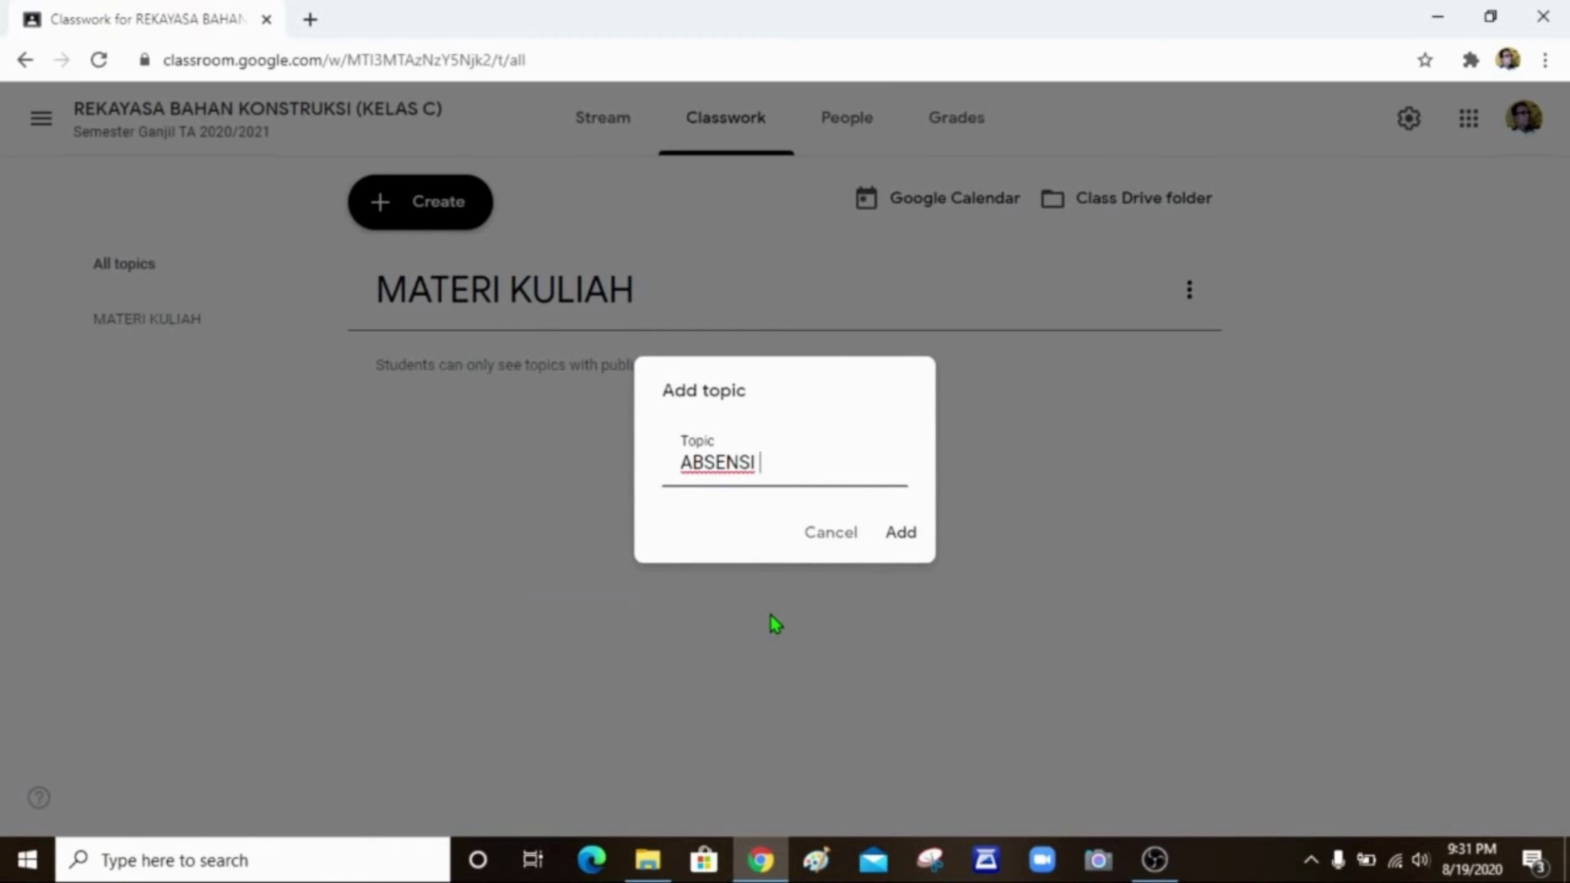
{"action": "type", "text": "PERKULIAHAN"}
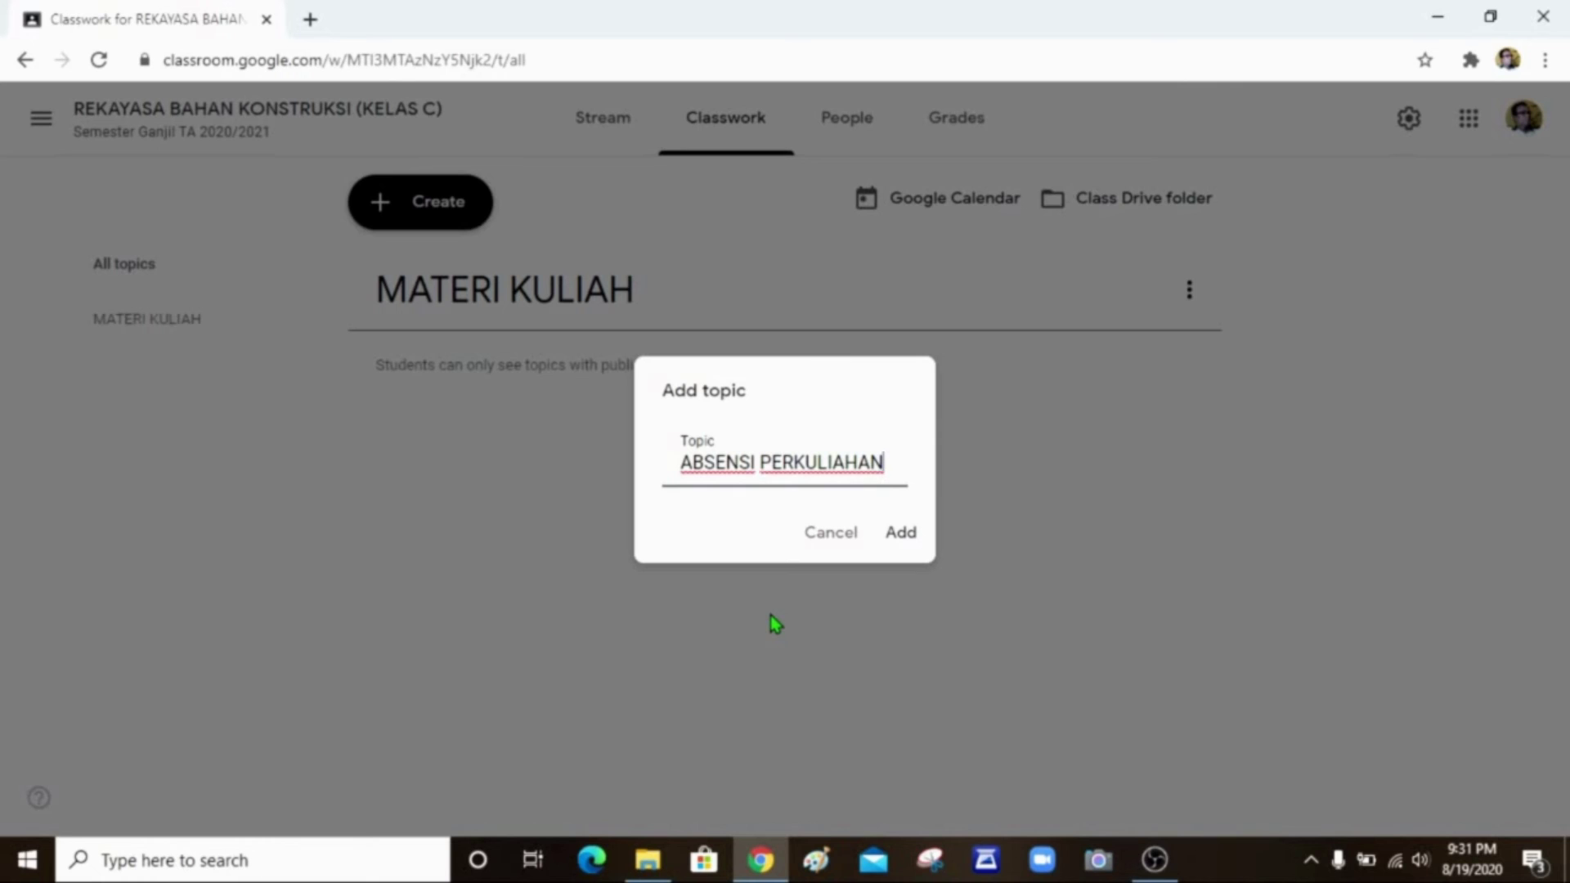
{"action": "left_click", "coordinate": [901, 533]}
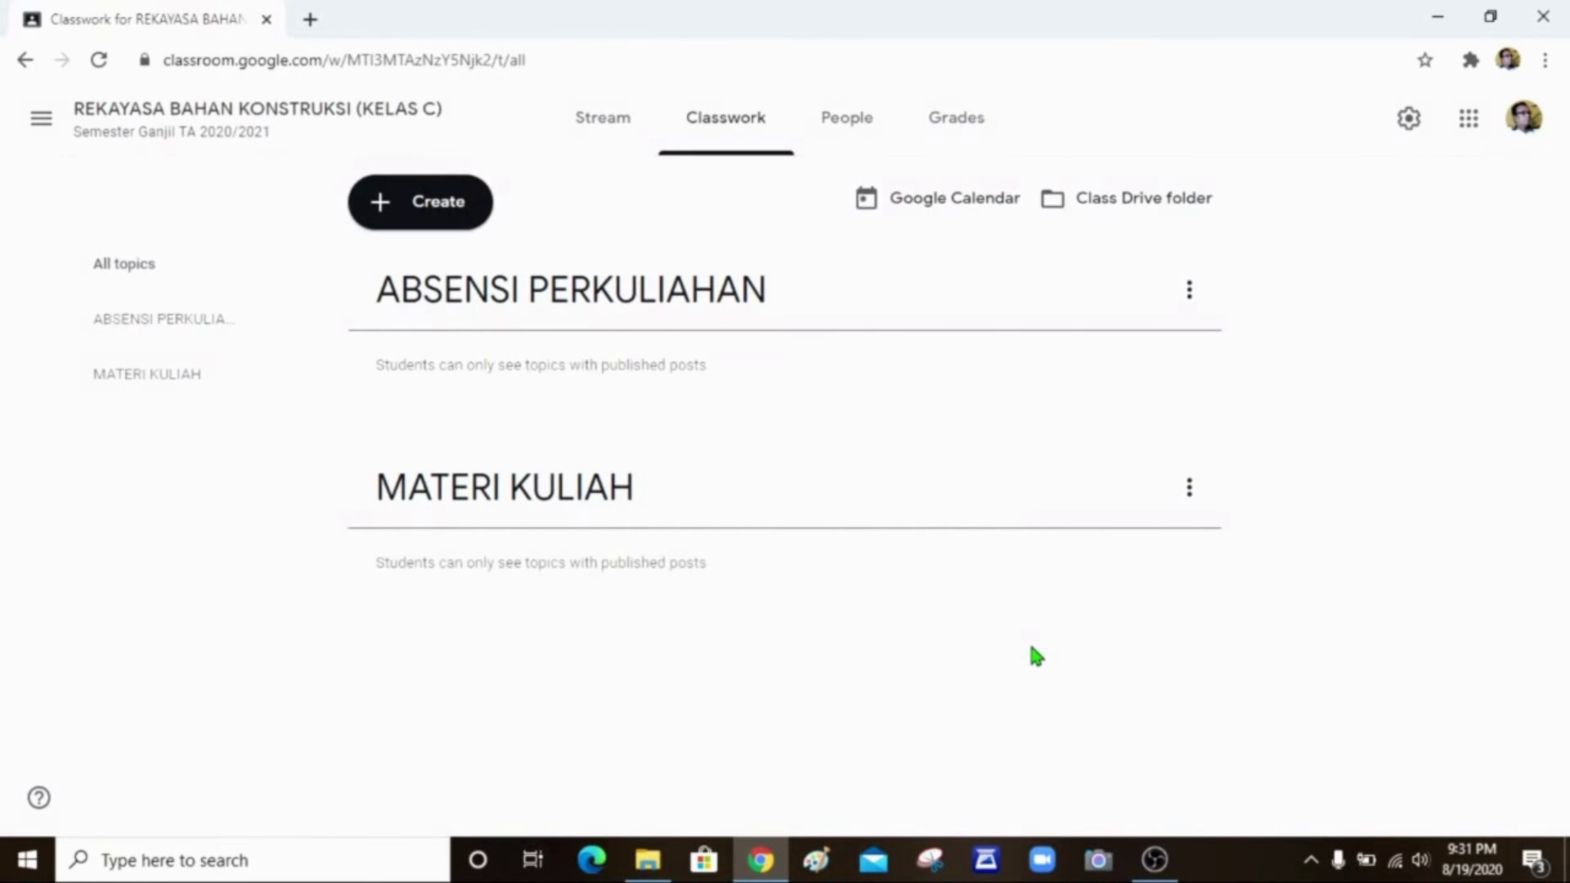
Add a third classwork topic named TUGAS MATA KULIAH.
{"action": "left_click", "coordinate": [426, 204]}
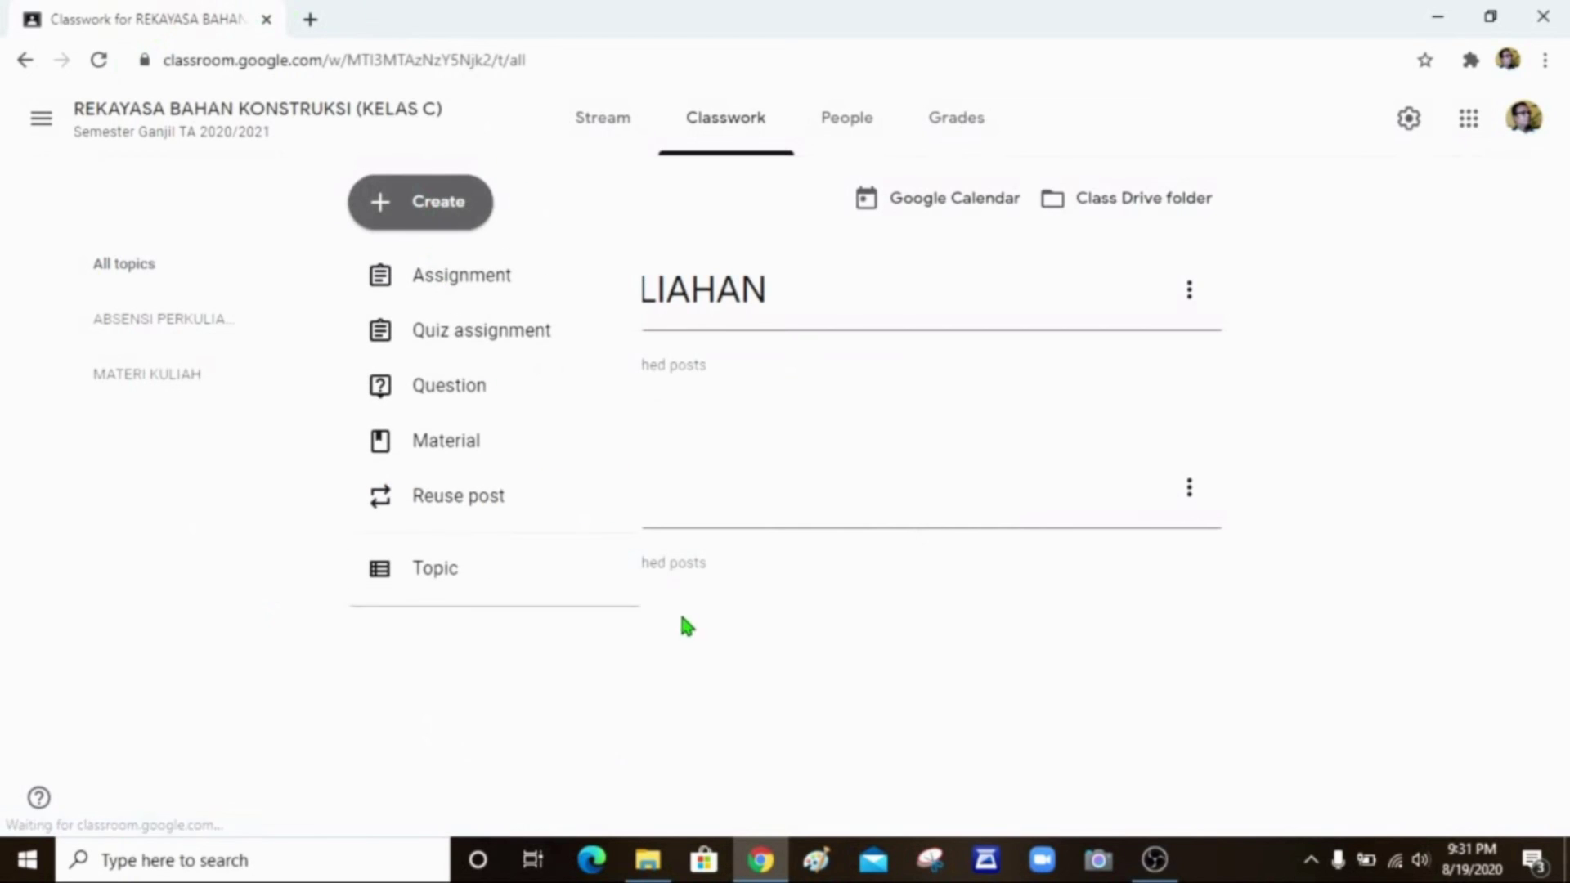
{"action": "left_click", "coordinate": [457, 572]}
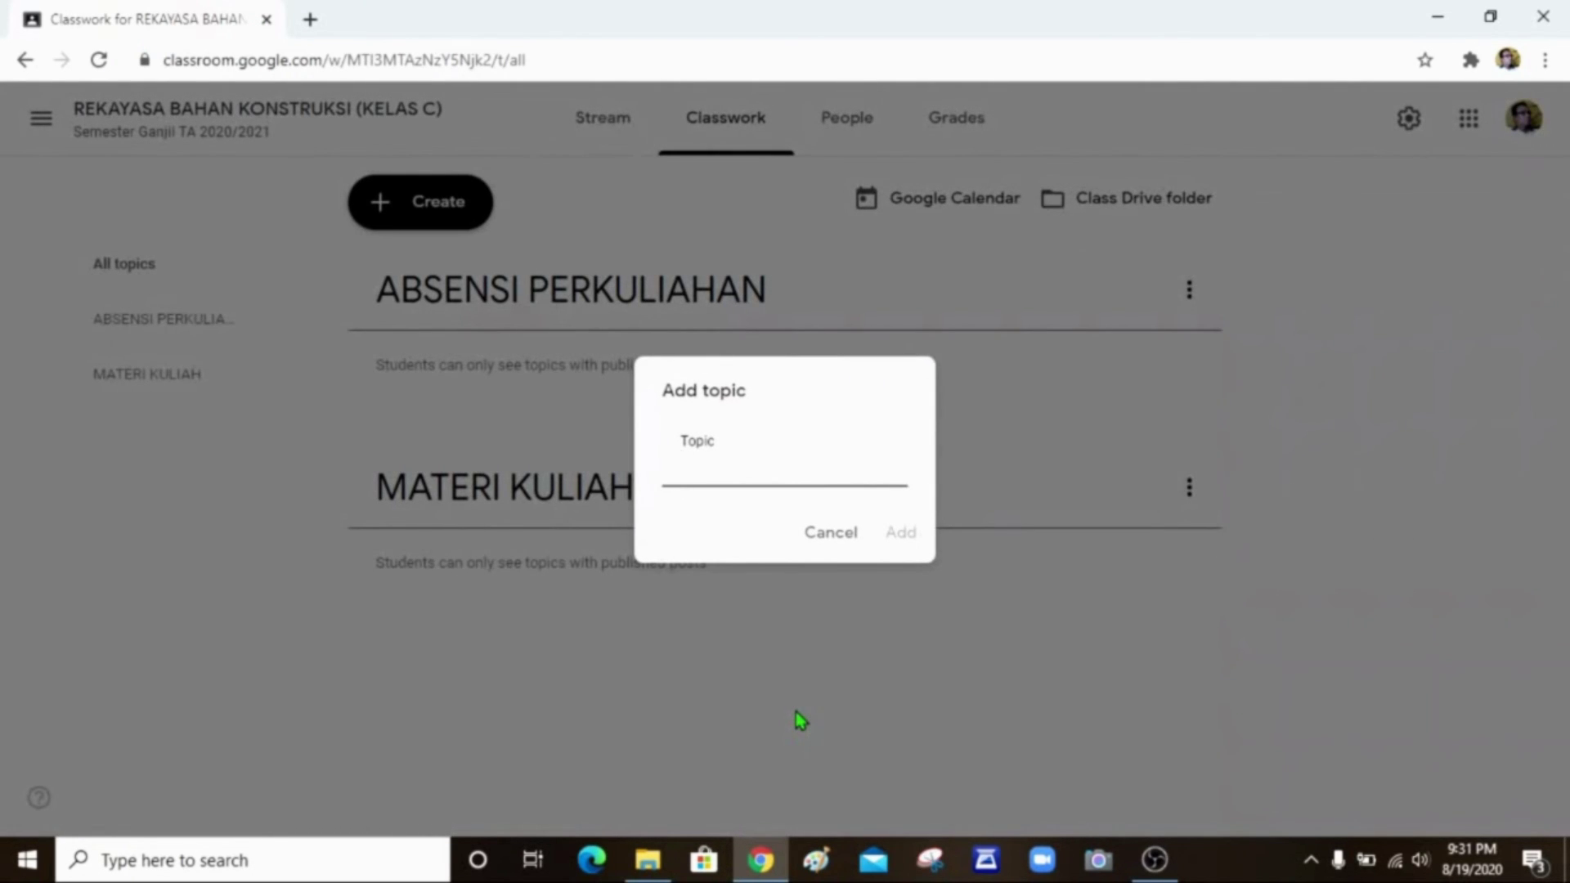
{"action": "type", "text": "TUGAS"}
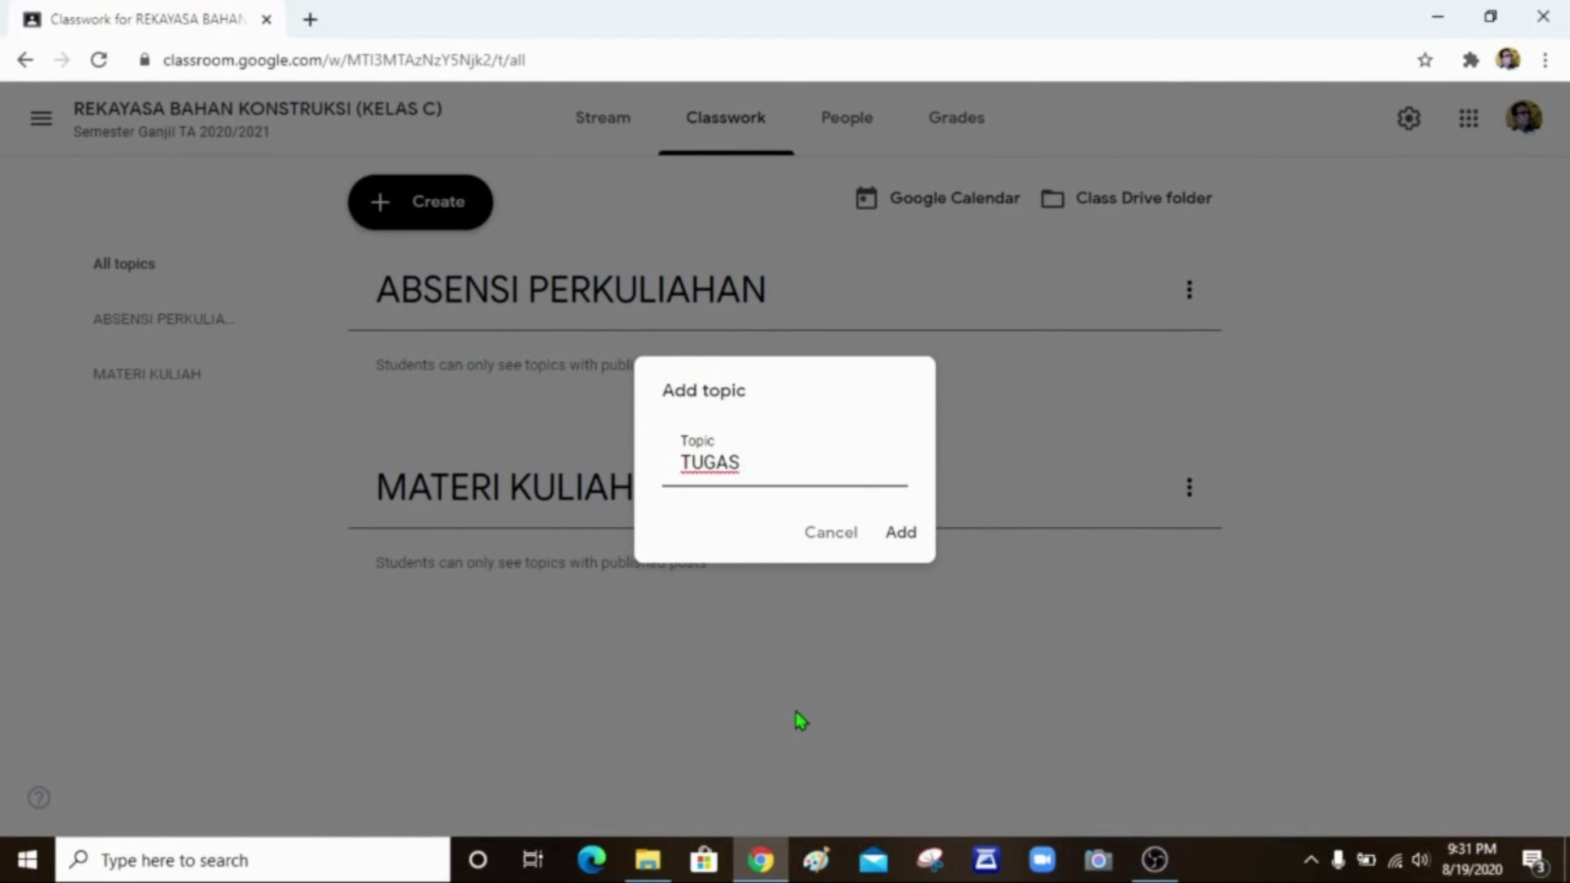
{"action": "type", "text": " KULIAH"}
{"action": "left_click", "coordinate": [747, 466]}
{"action": "type", "text": "MATA"}
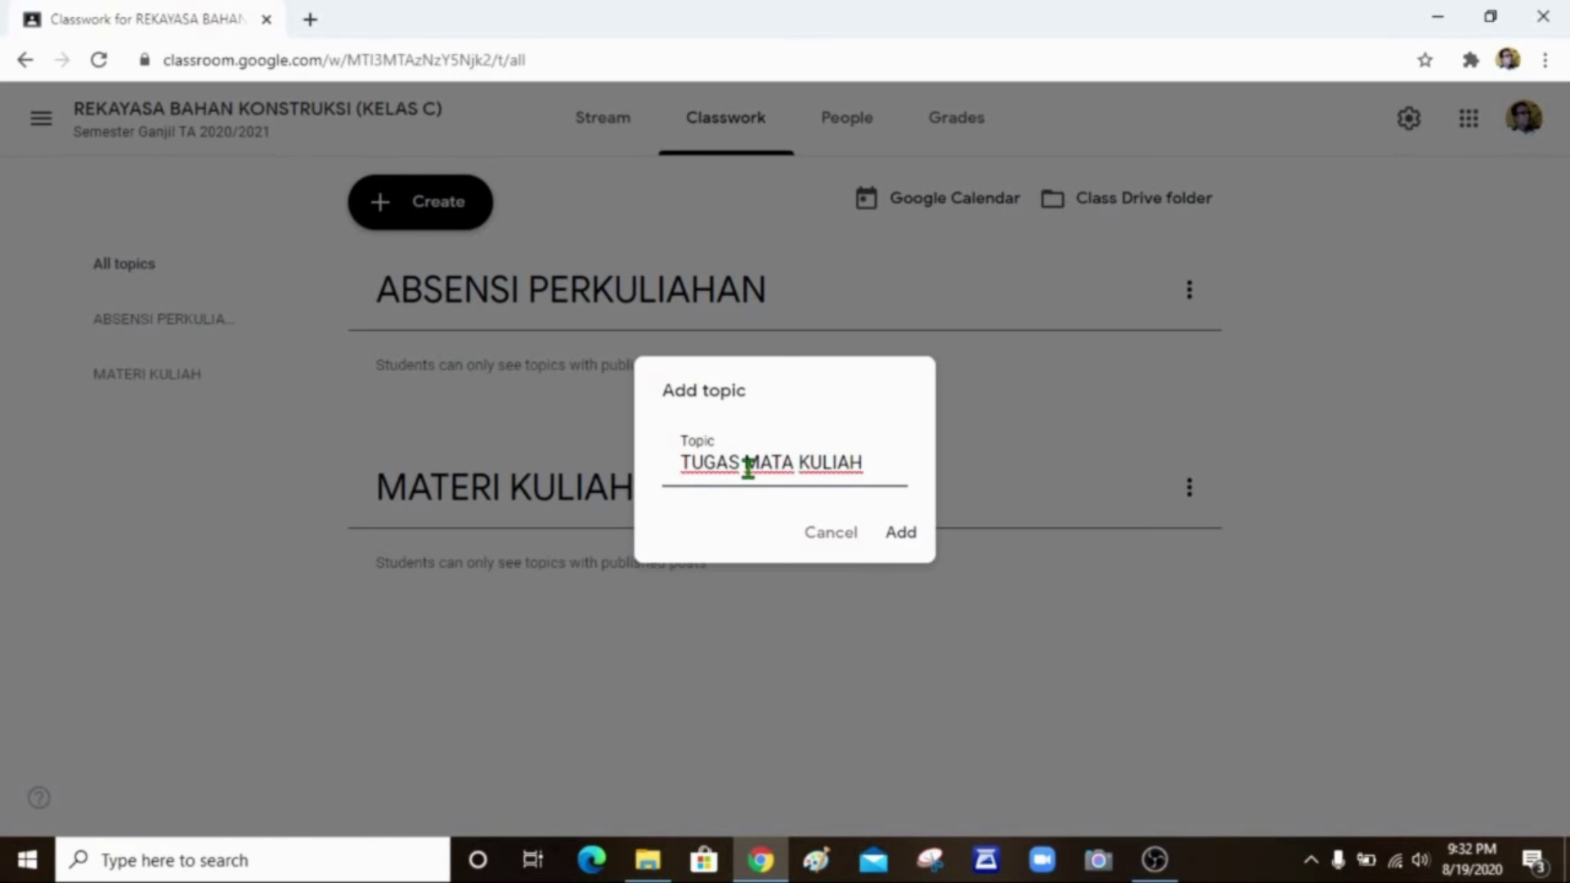
{"action": "left_click", "coordinate": [901, 536]}
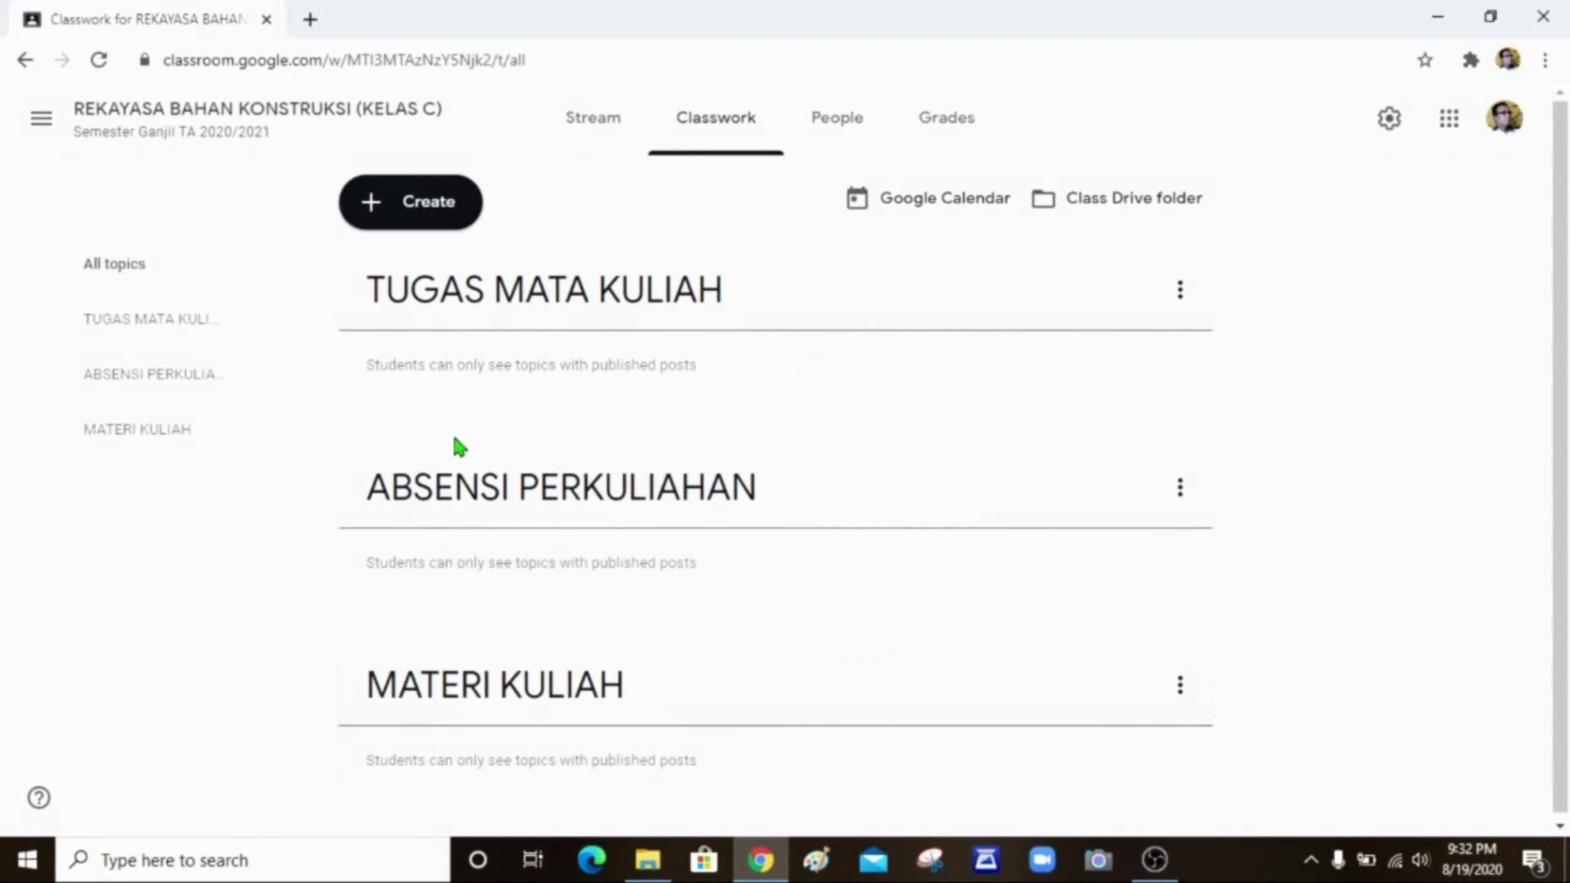
Add a fourth classwork topic named UJIAN.
{"action": "left_click", "coordinate": [432, 211]}
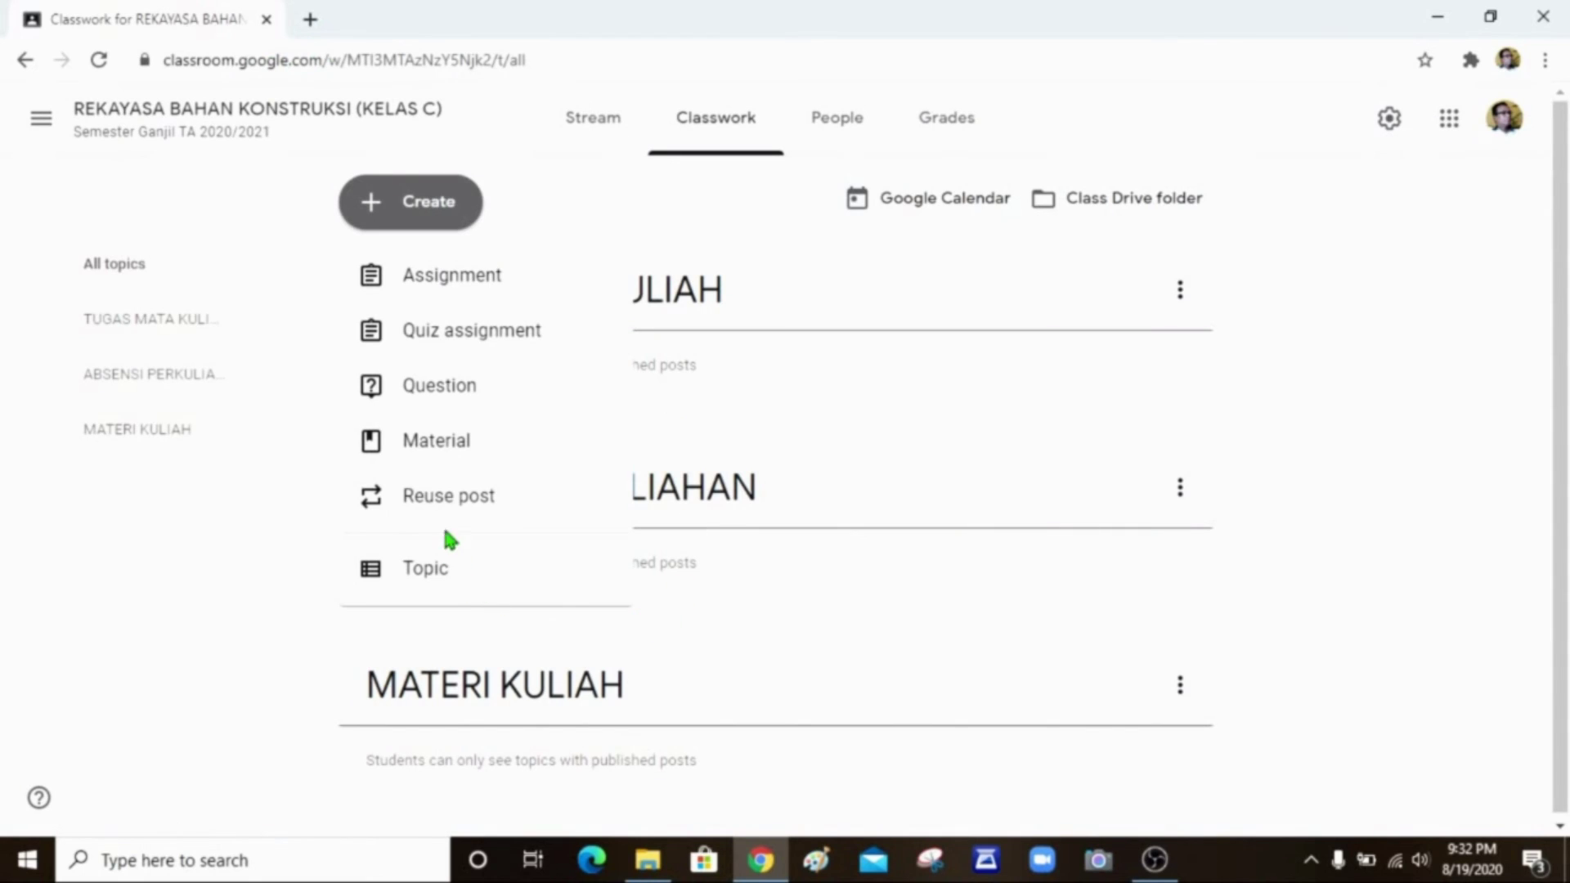
{"action": "left_click", "coordinate": [433, 574]}
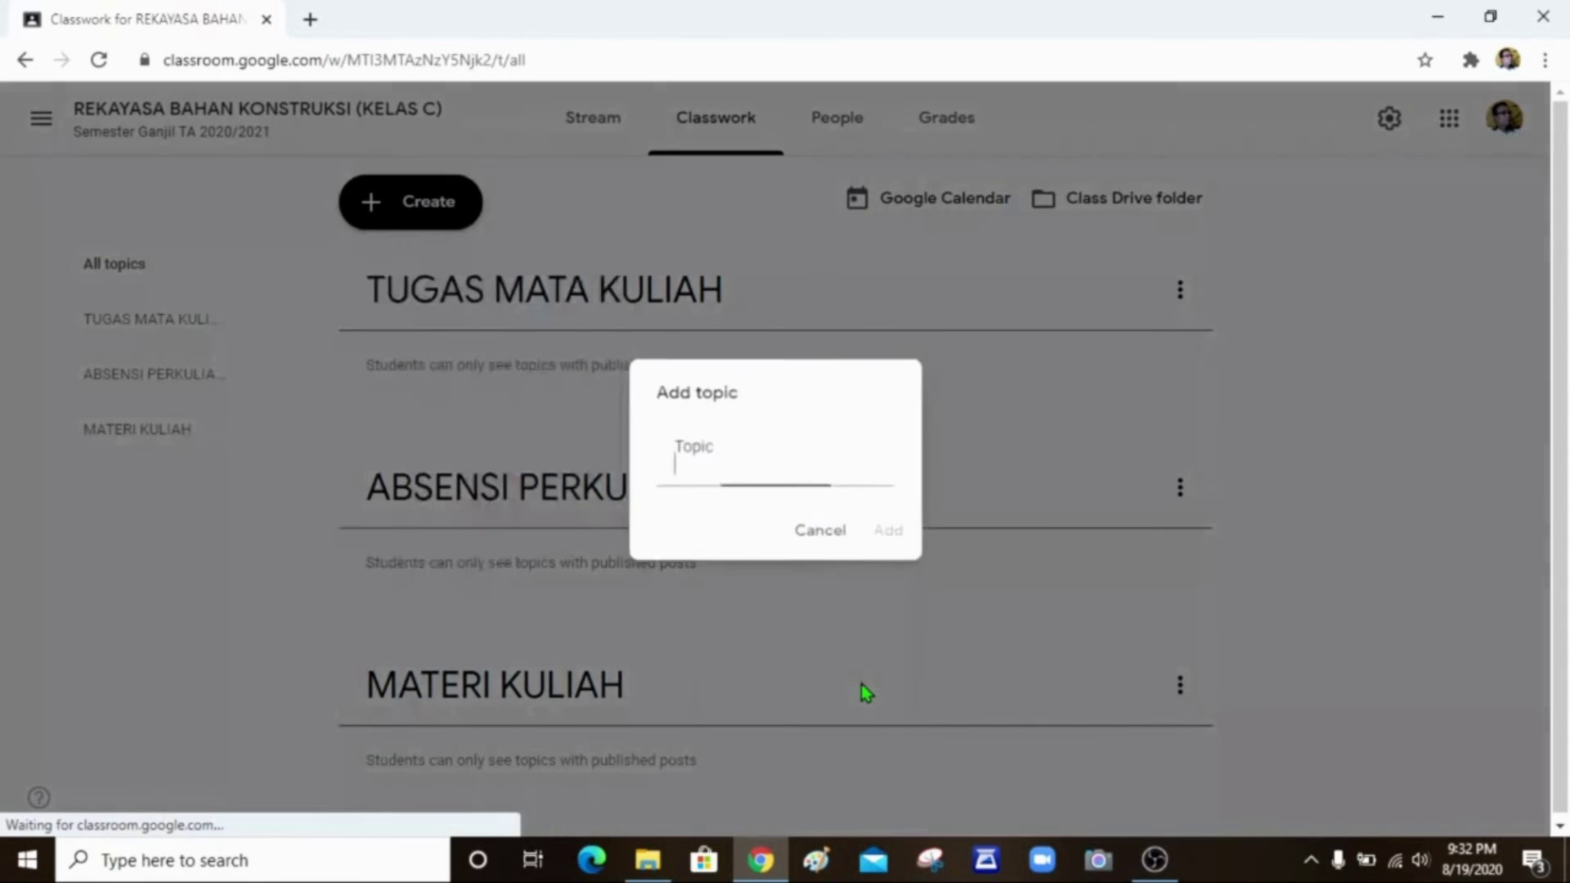
{"action": "type", "text": "UJI"}
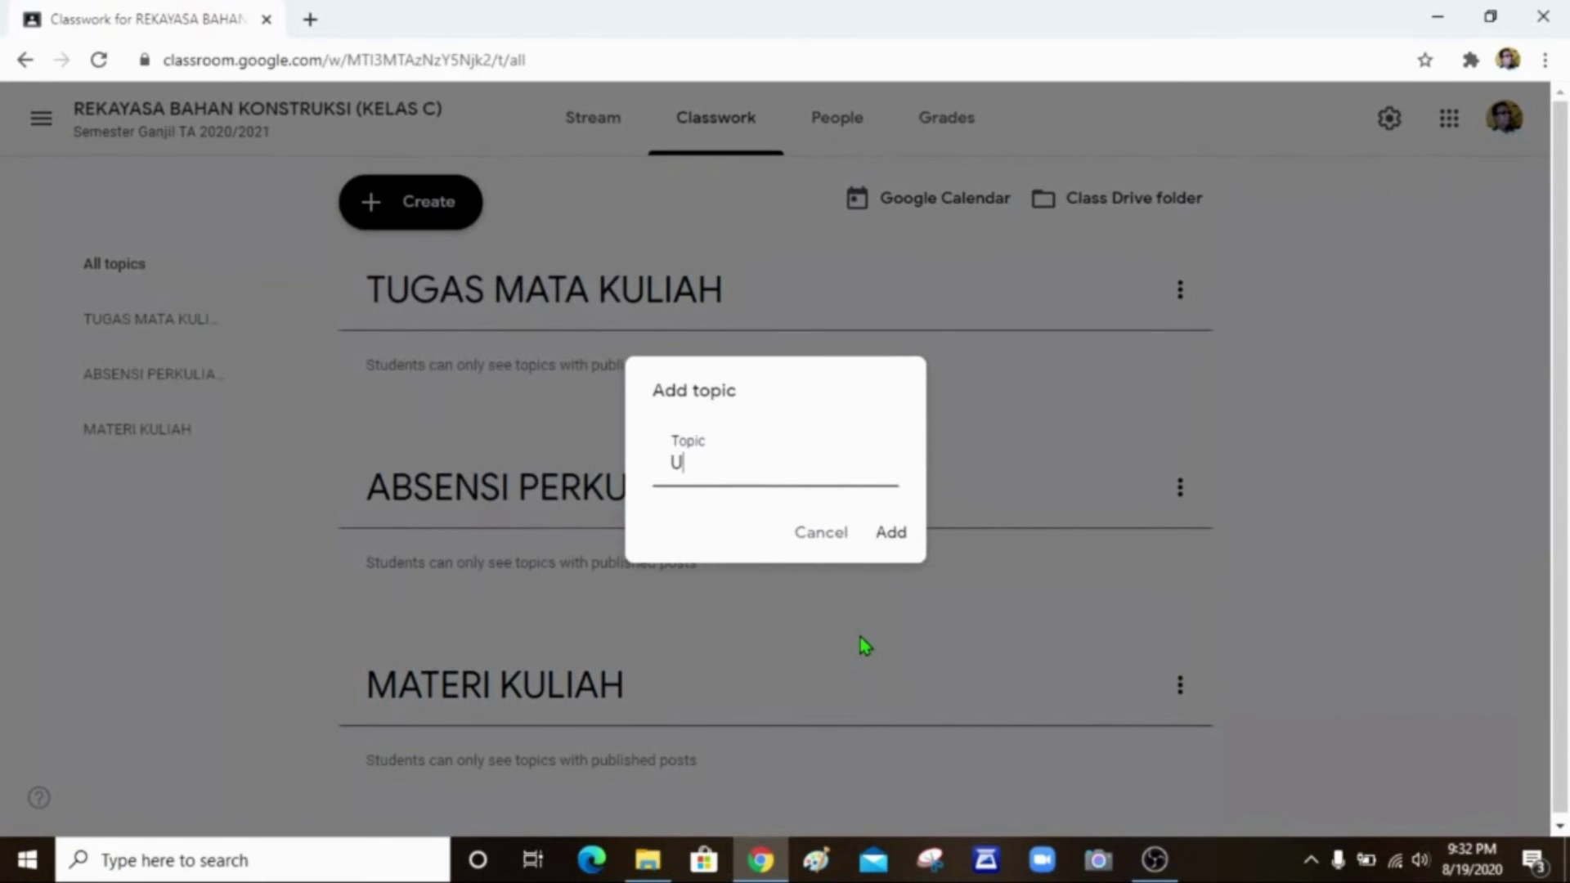
{"action": "type", "text": "AN"}
{"action": "left_click", "coordinate": [897, 533]}
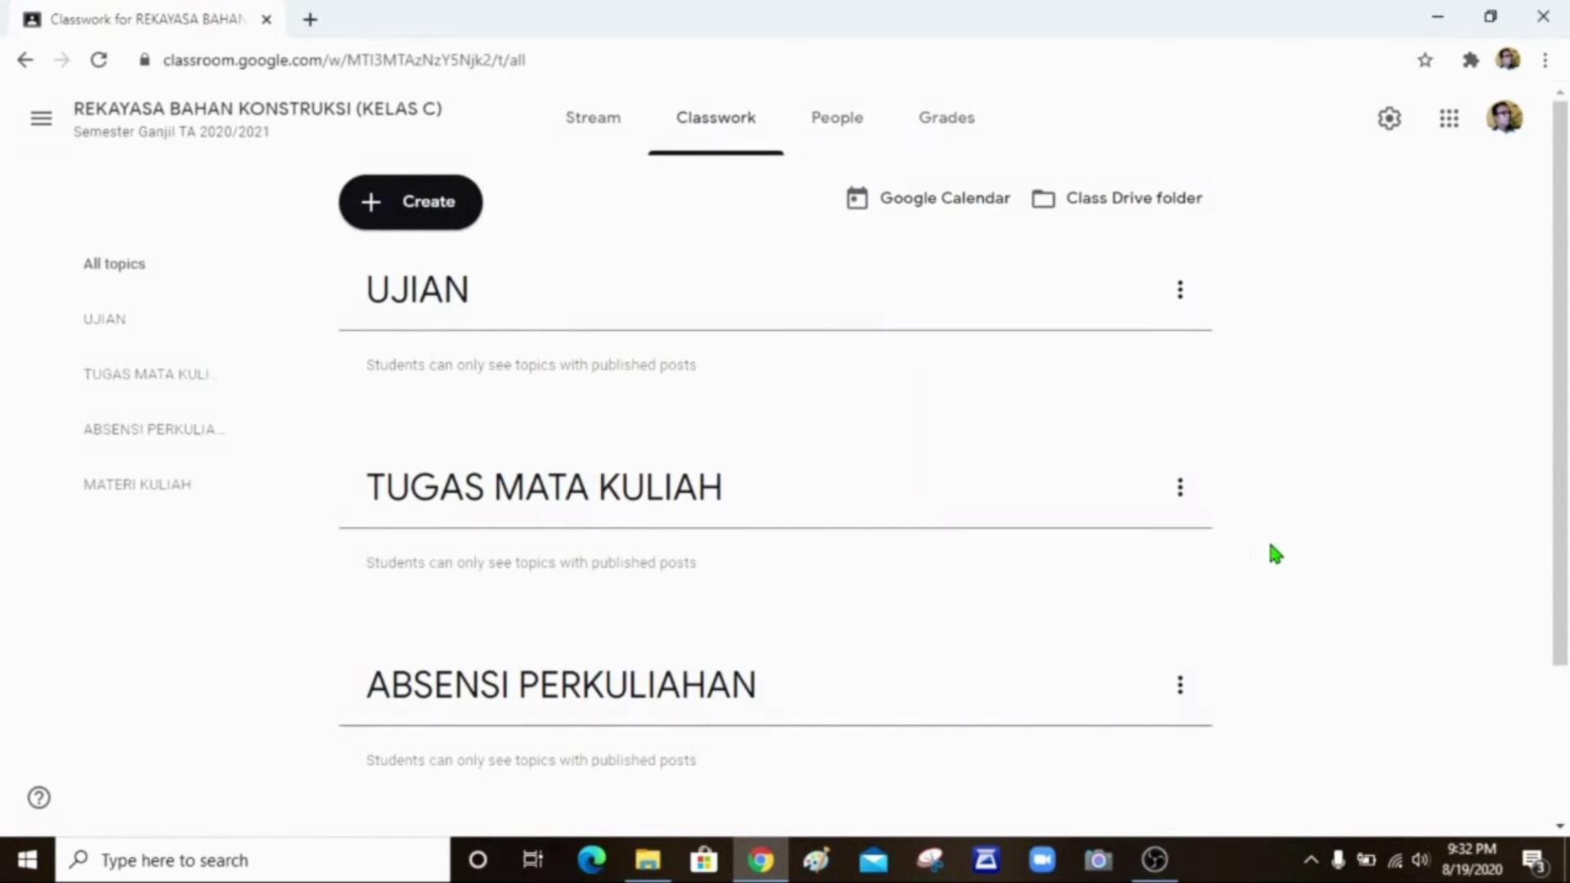
Reorder the classwork topics to ABSENSI PERKULIAHAN, MATERI KULIAH, TUGAS MATA KULIAH and UJIAN.
{"action": "scroll", "coordinate": [1270, 546], "scroll_direction": "down", "scroll_amount": 2}
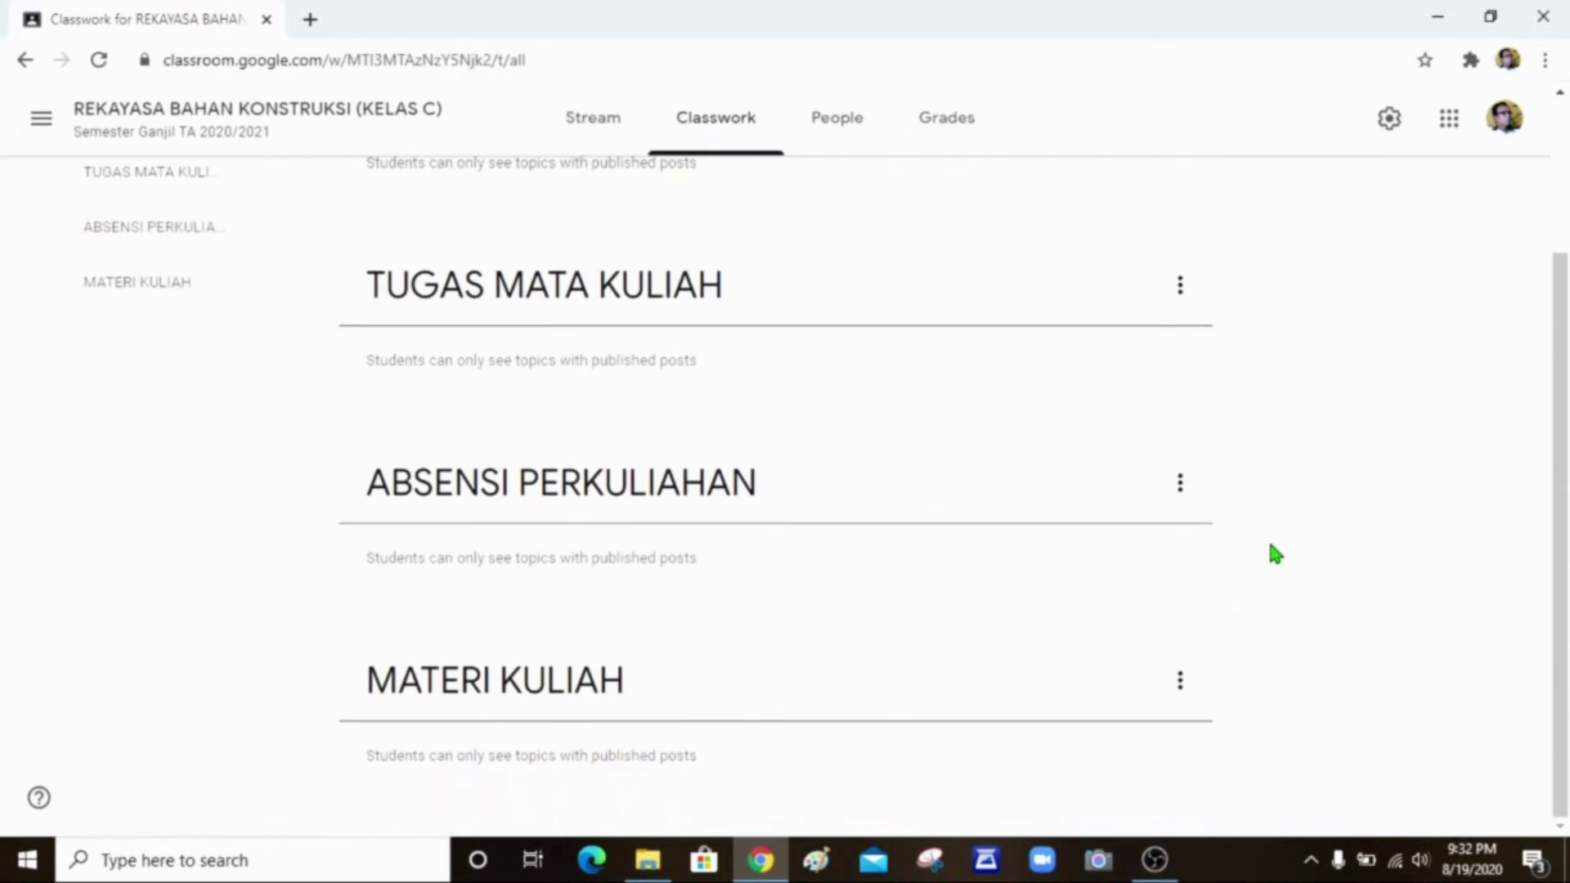
{"action": "scroll", "coordinate": [1269, 545], "scroll_direction": "up", "scroll_amount": 1}
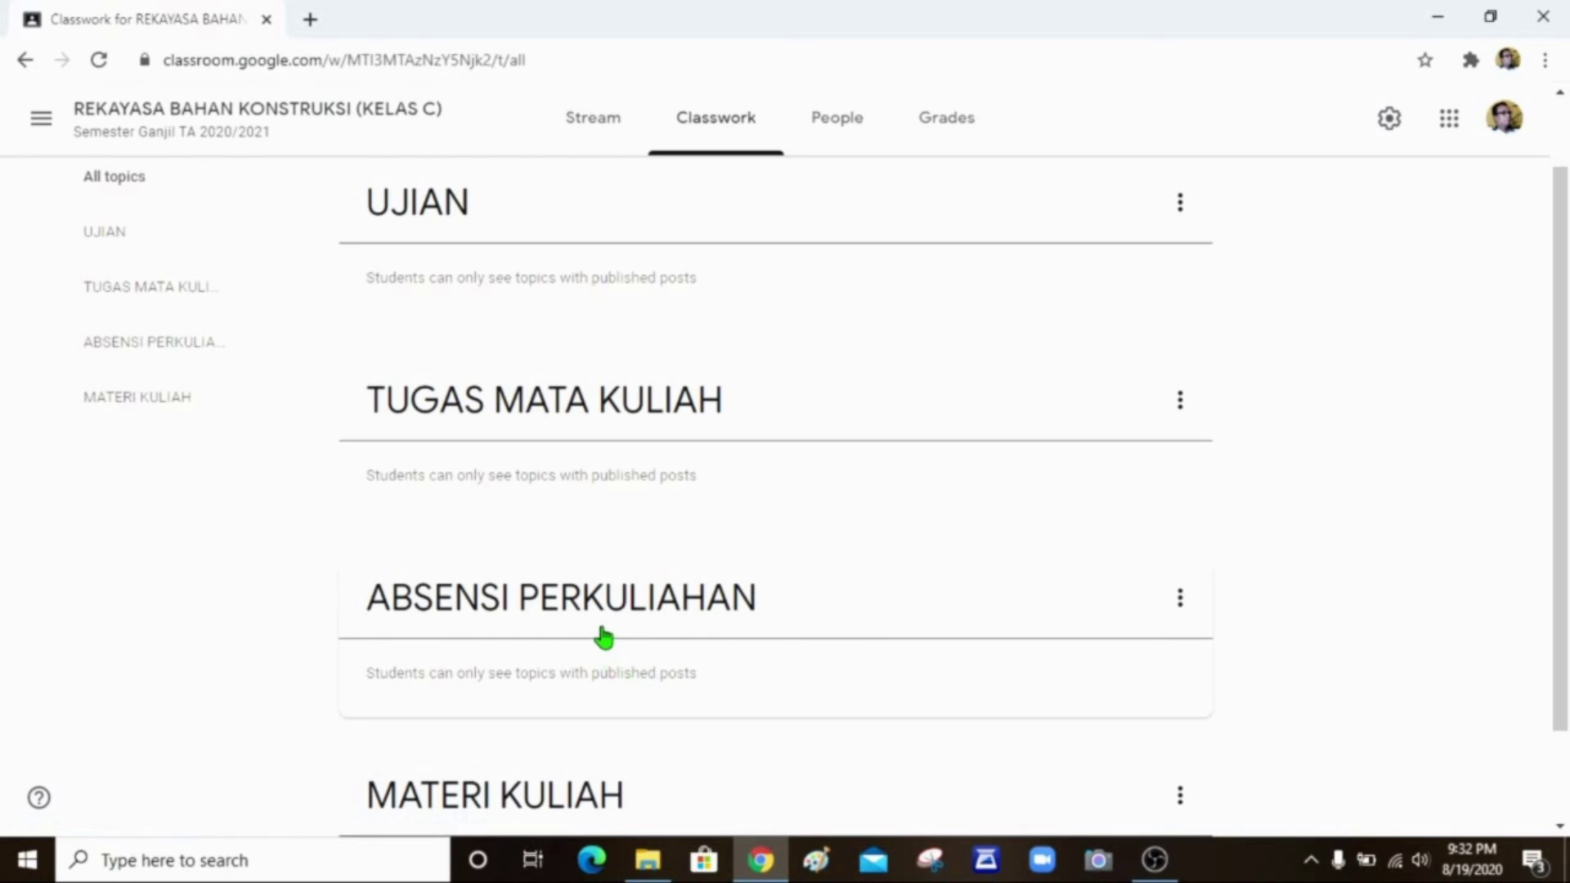
{"action": "left_click_drag", "start_coordinate": [604, 637], "coordinate": [613, 252]}
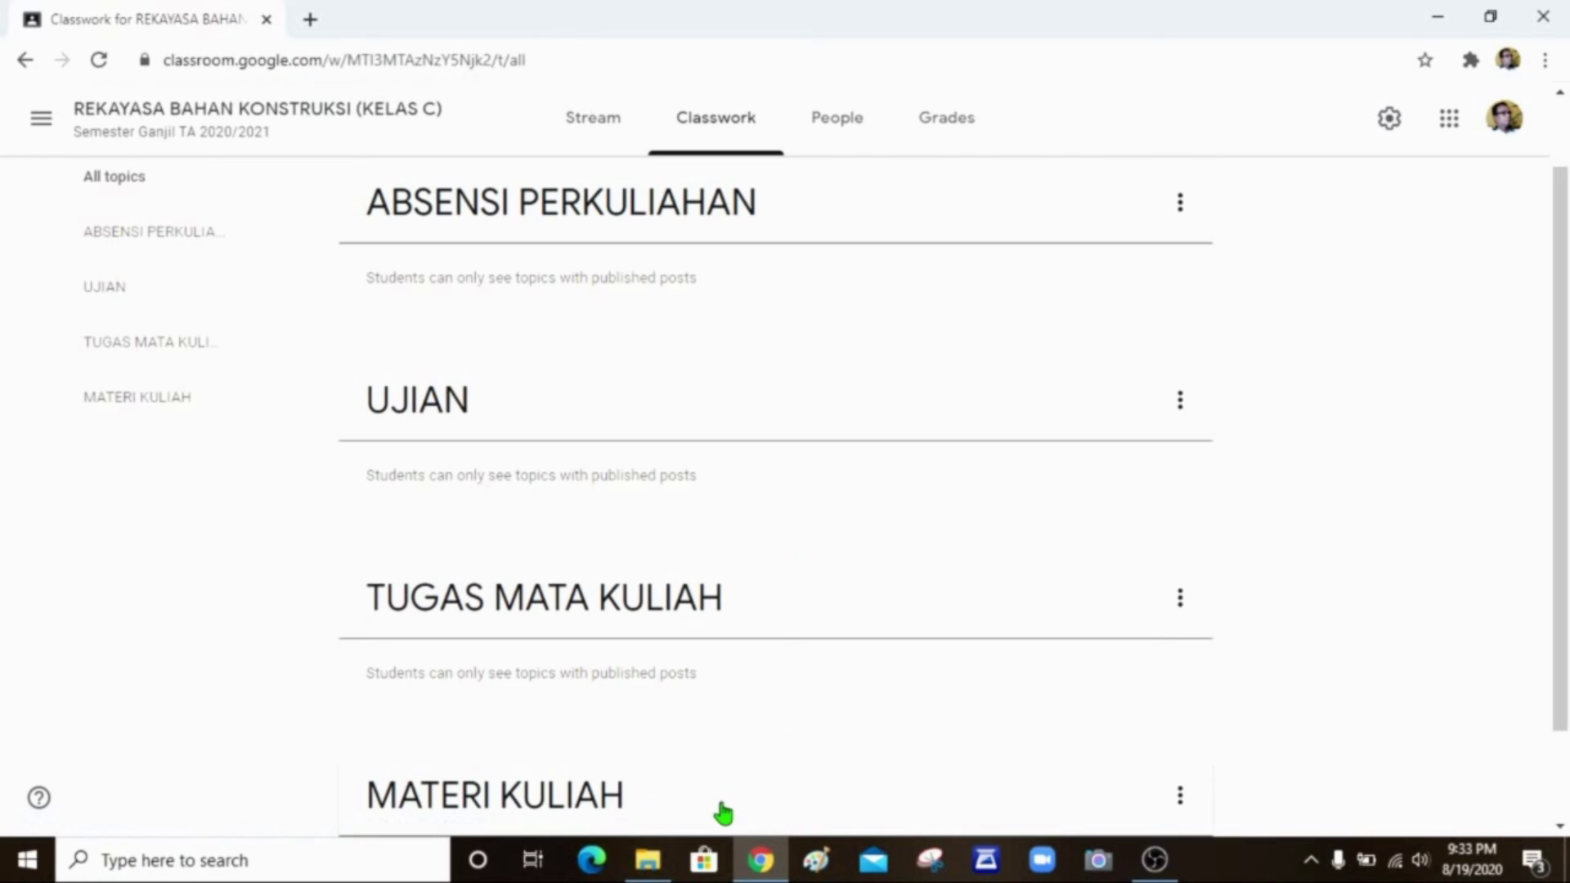
{"action": "left_click_drag", "start_coordinate": [722, 813], "coordinate": [507, 307]}
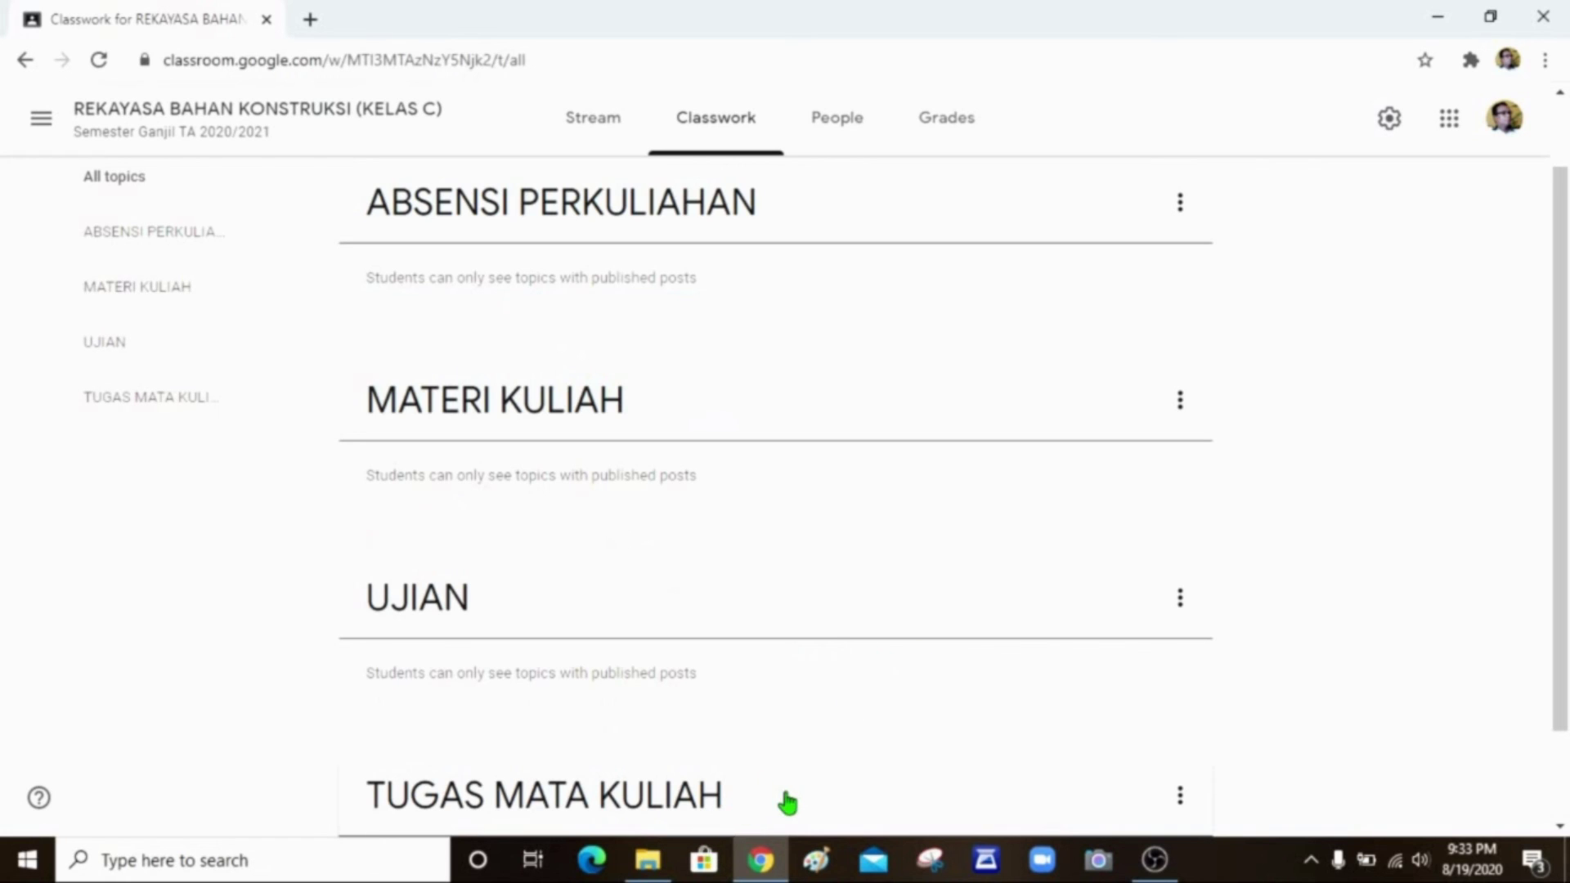
{"action": "left_click_drag", "start_coordinate": [797, 803], "coordinate": [639, 577]}
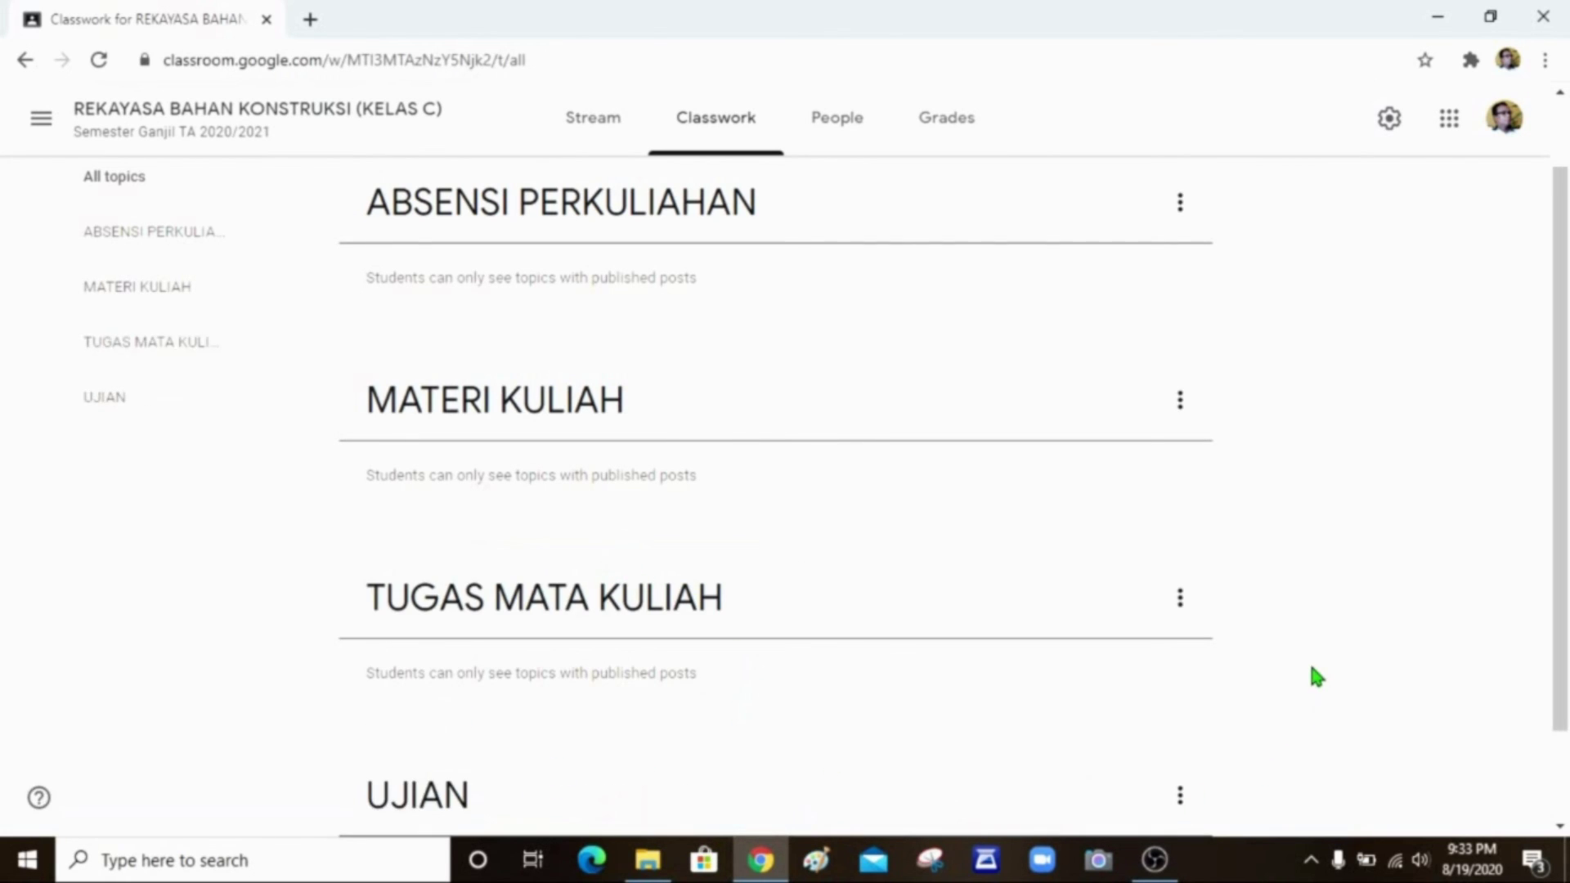
{"action": "scroll", "coordinate": [1311, 669], "scroll_direction": "down", "scroll_amount": 2}
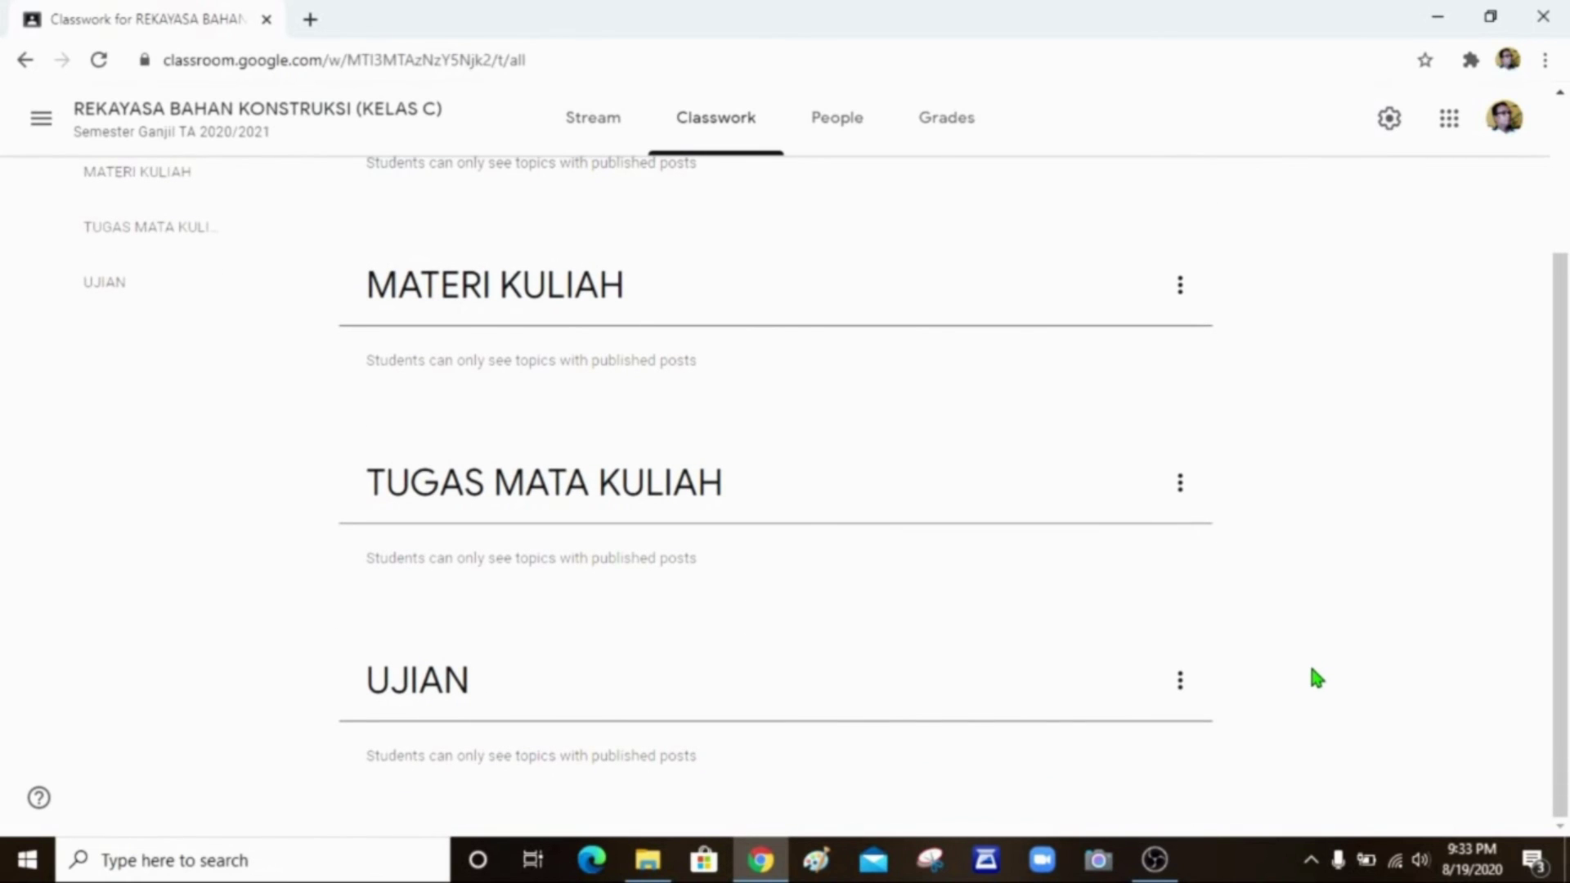
Create a classwork material titled "Kuliah 1 - Kontrak perkuliahan dan pengenalan bahan konstruksi sipil secara umum".
{"action": "scroll", "coordinate": [1311, 668], "scroll_direction": "up", "scroll_amount": 3}
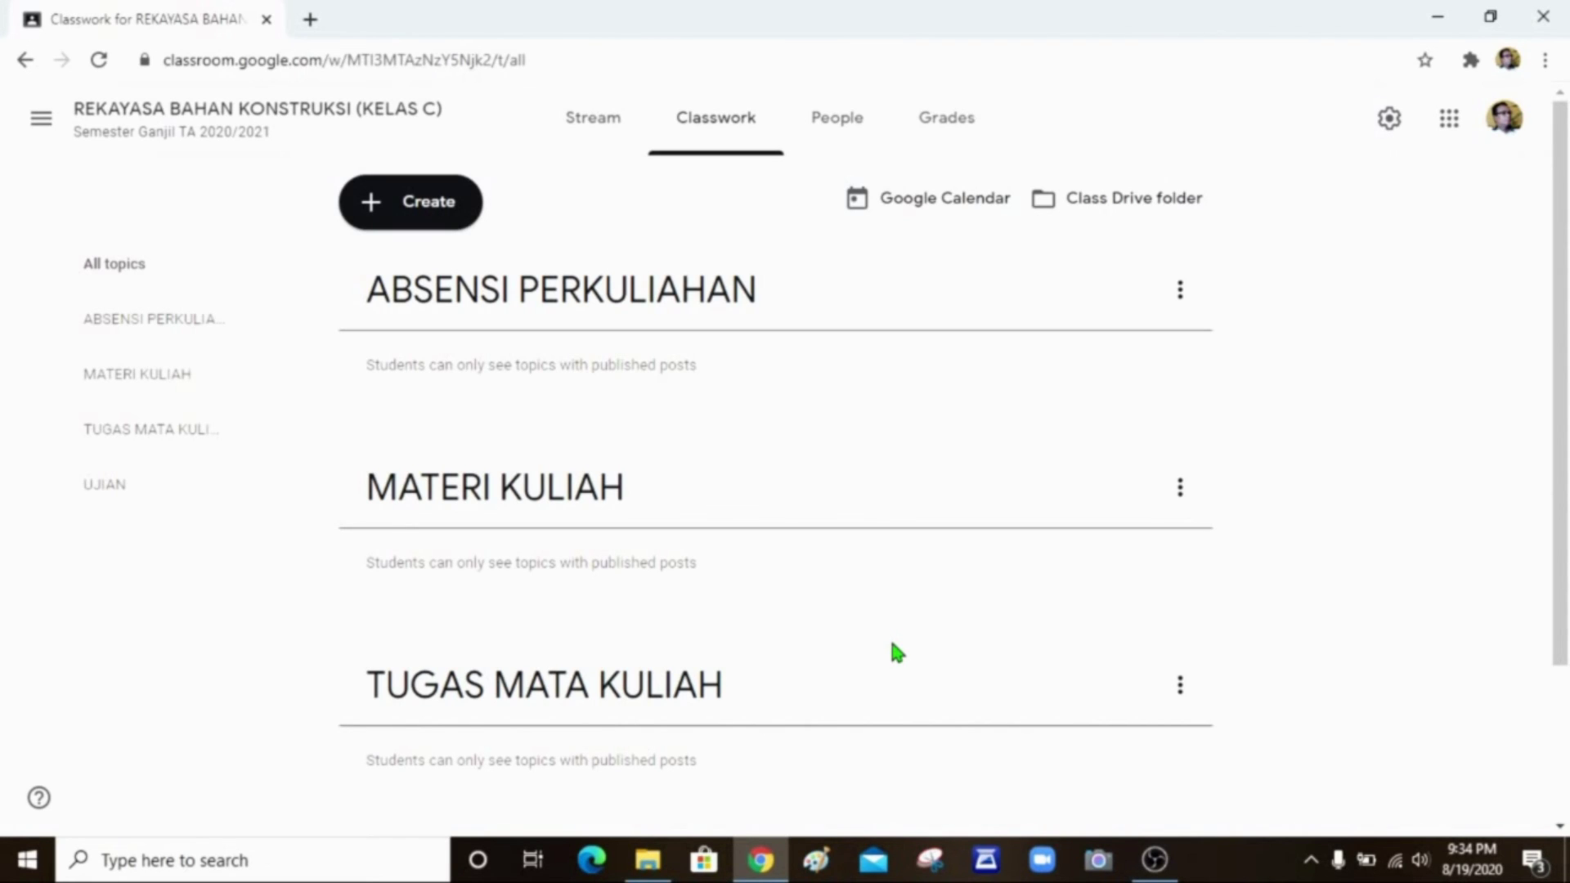
{"action": "scroll", "coordinate": [891, 644], "scroll_direction": "down", "scroll_amount": 3}
{"action": "scroll", "coordinate": [892, 644], "scroll_direction": "up", "scroll_amount": 3}
{"action": "left_click", "coordinate": [434, 222]}
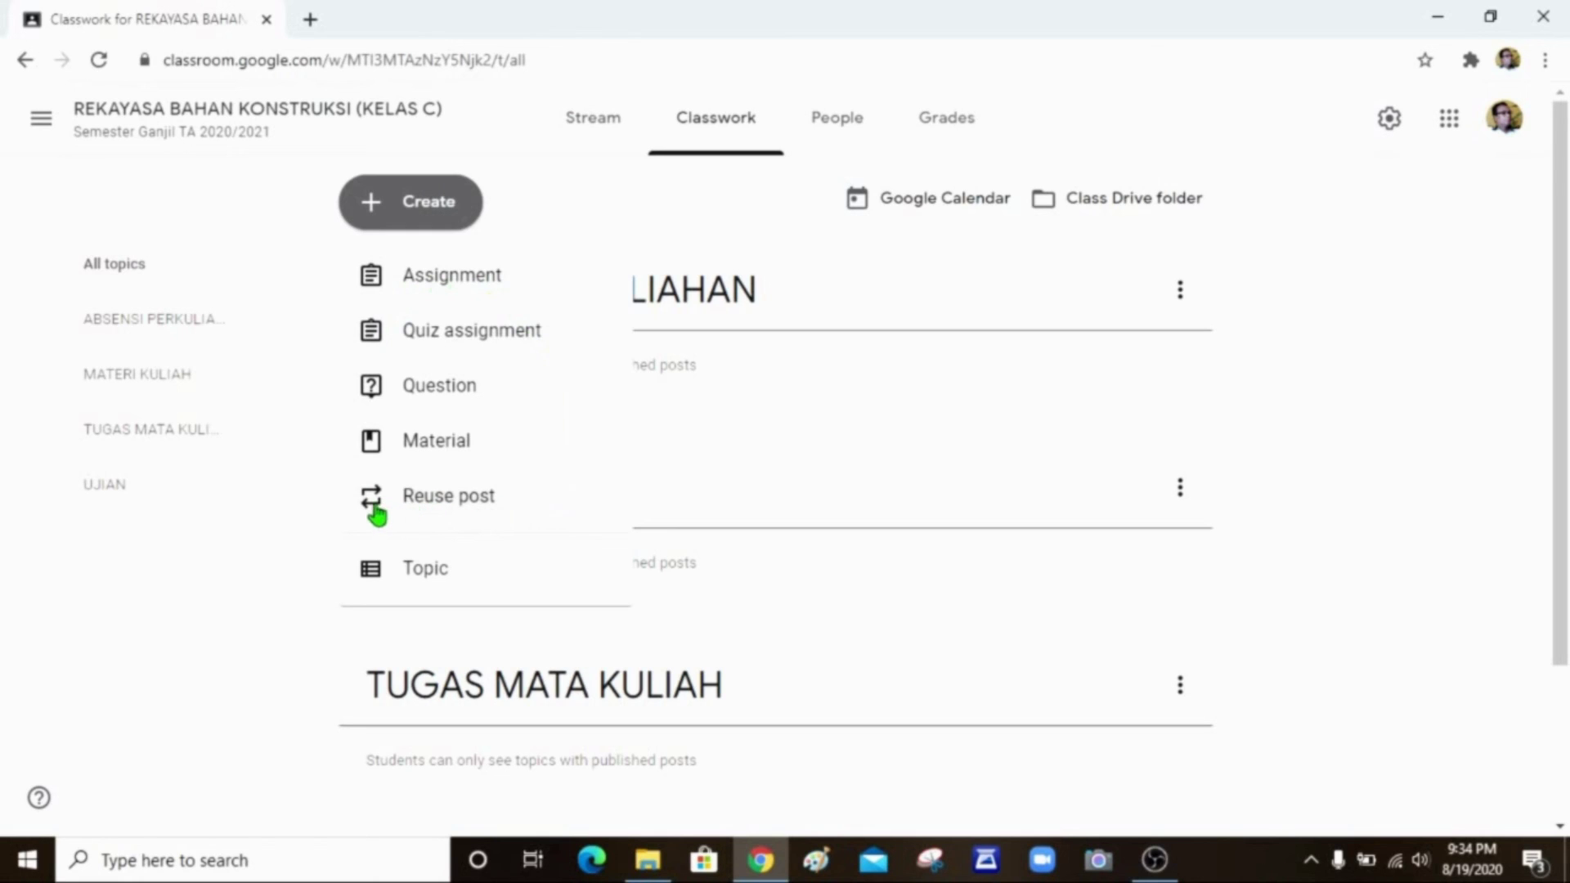
{"action": "left_click", "coordinate": [460, 454]}
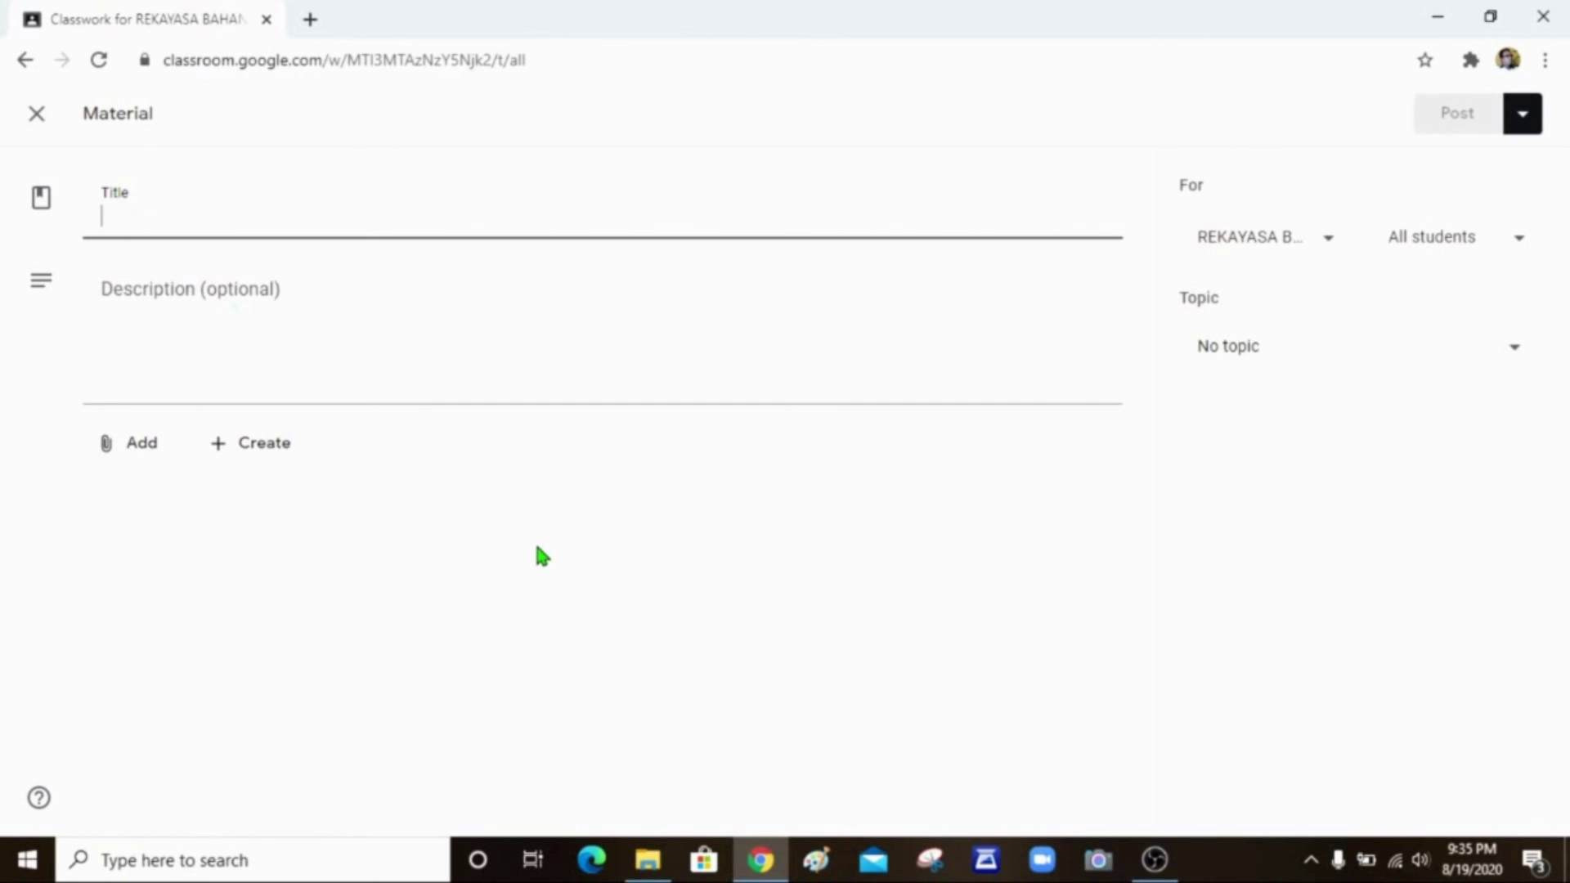
{"action": "type", "text": "Kuliah "}
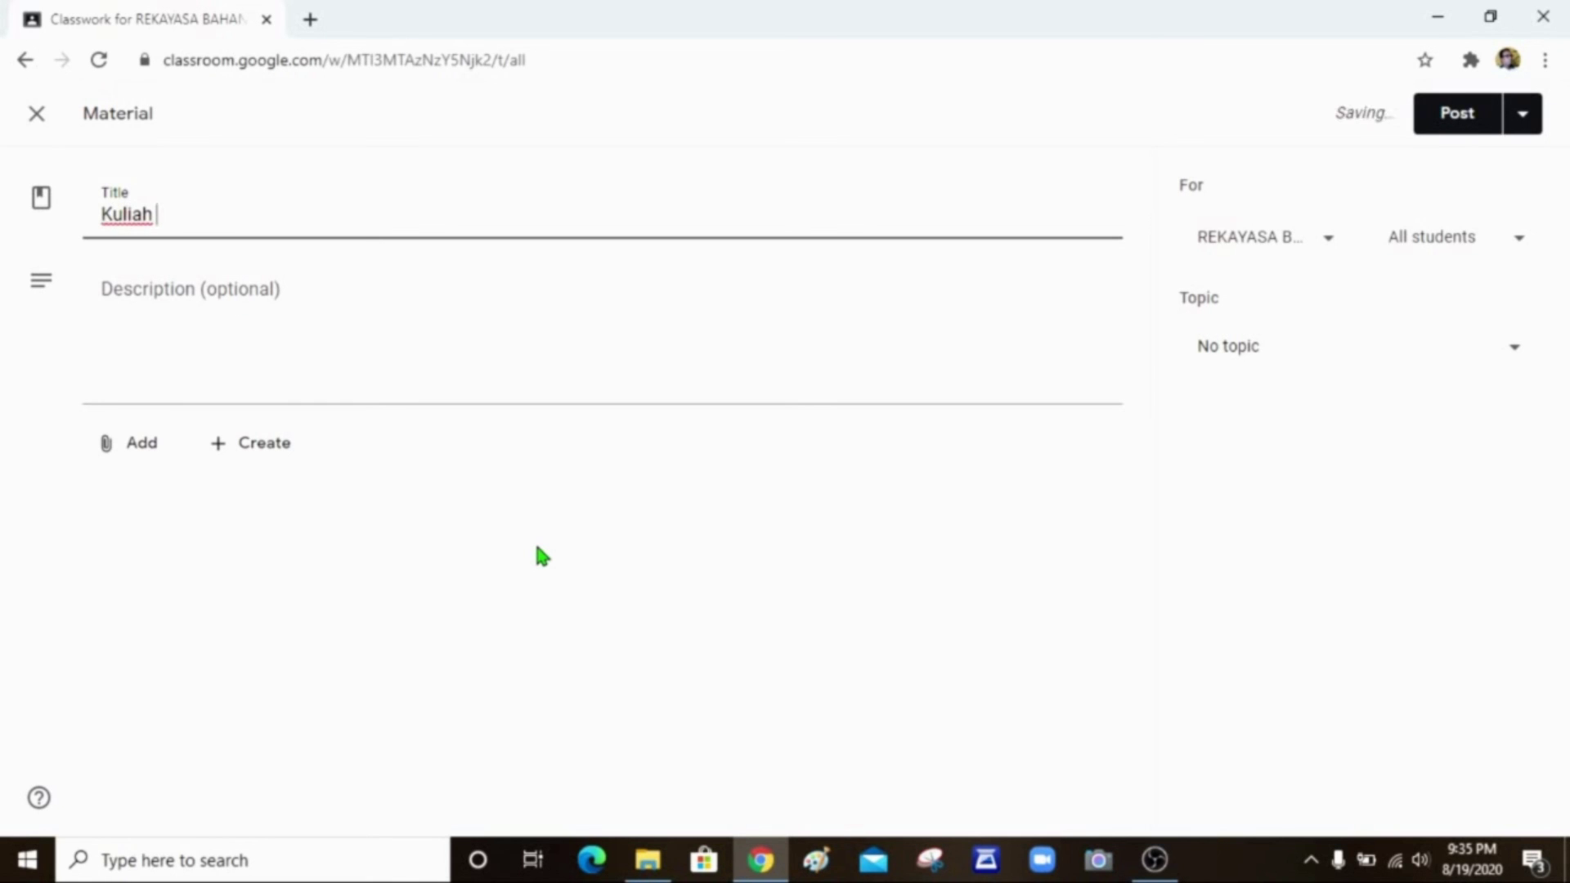
{"action": "type", "text": "1 - Kontrak"}
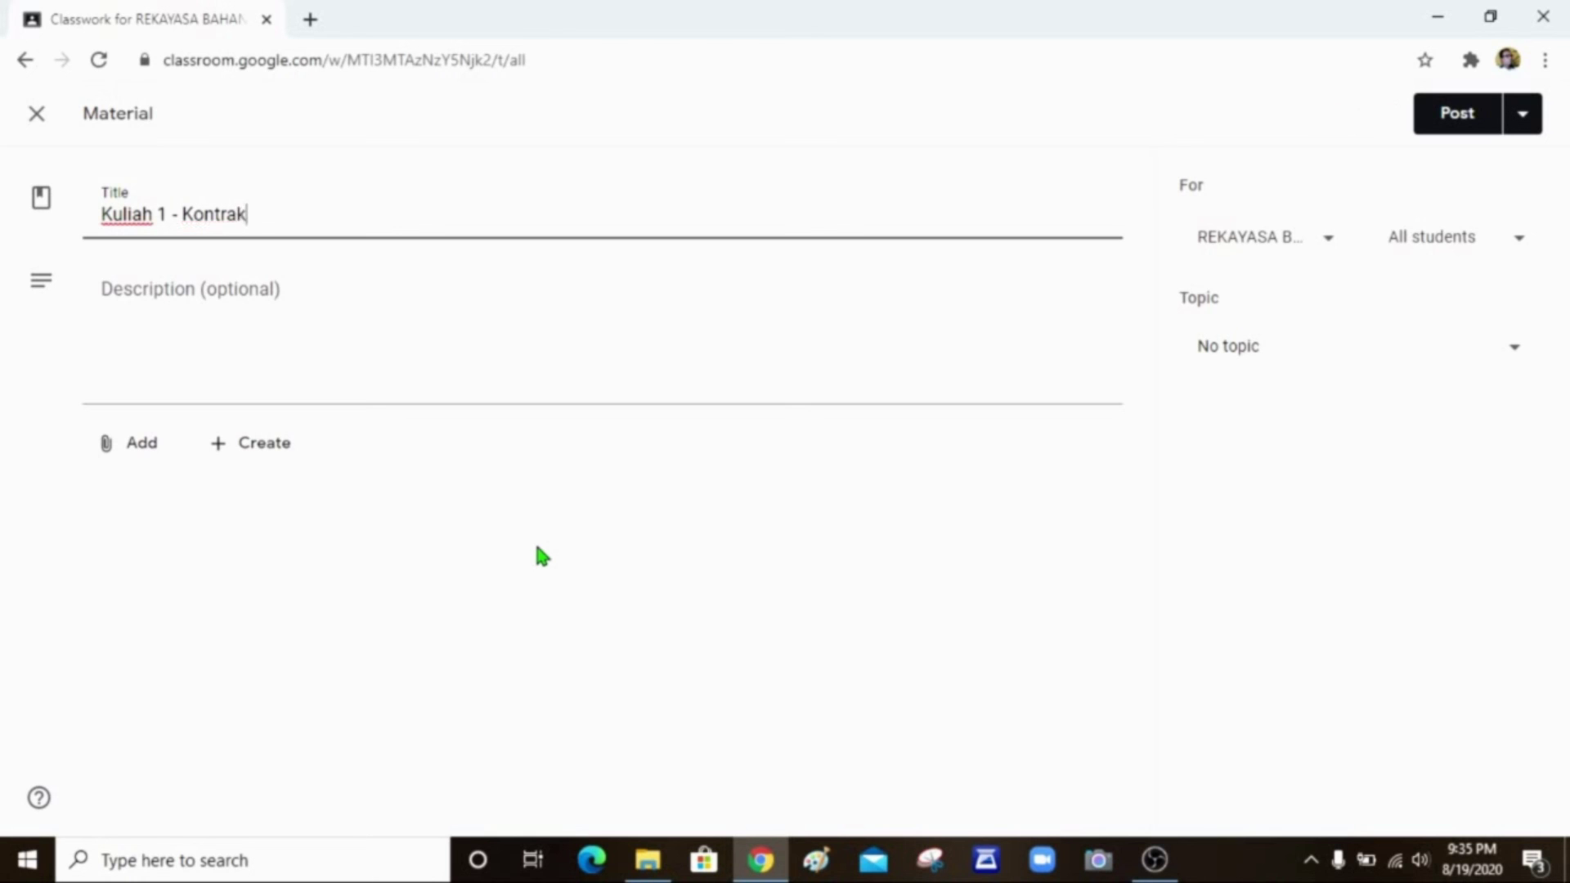
{"action": "type", "text": " perkuliahan dan "}
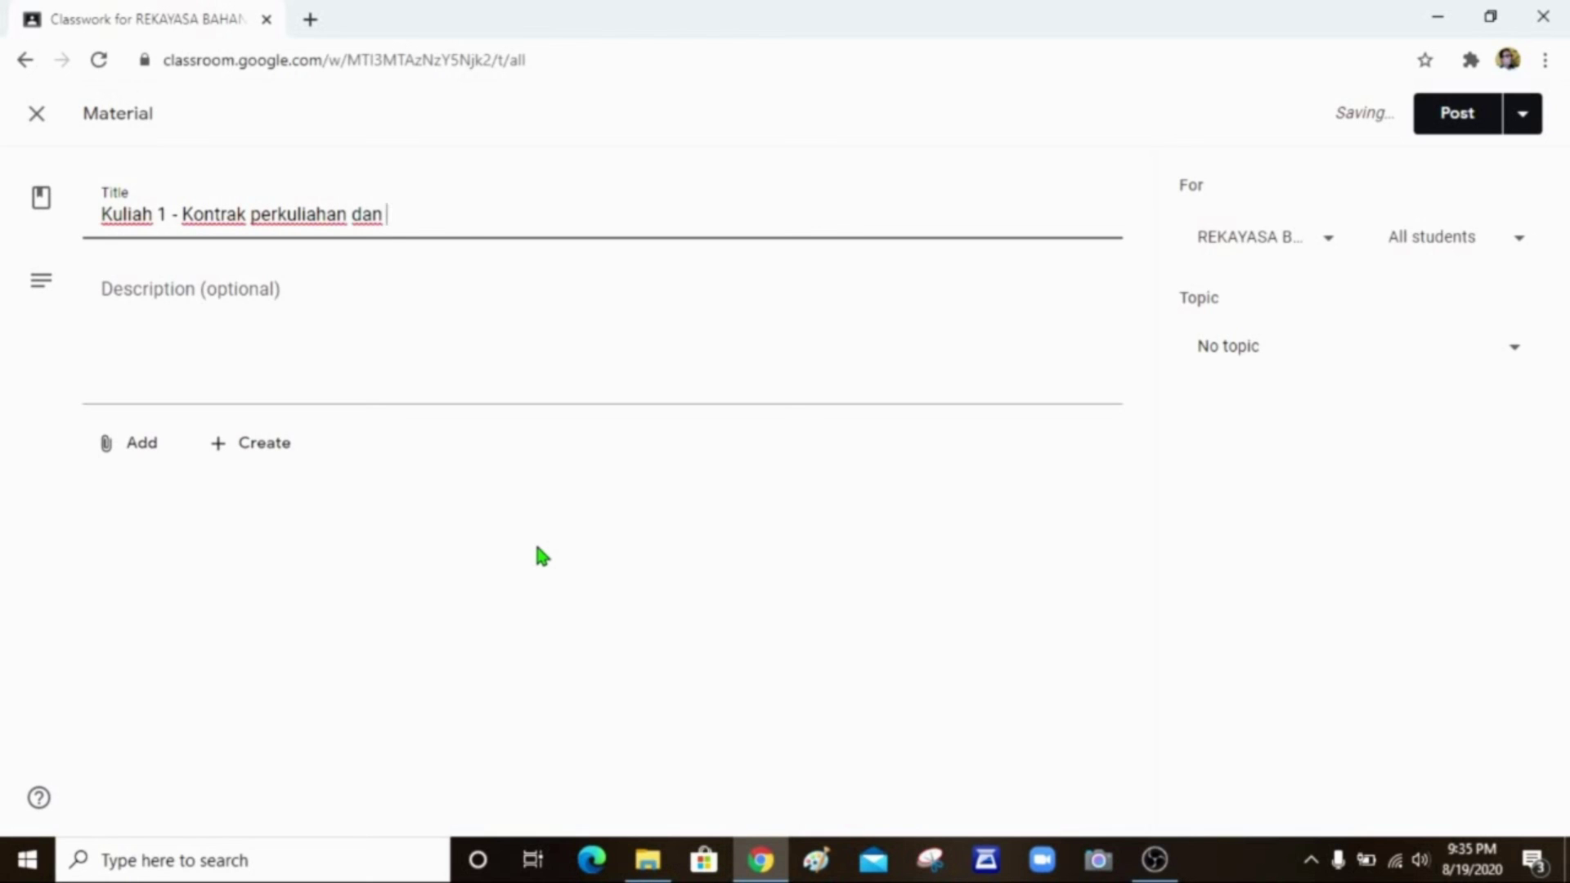
{"action": "type", "text": "pengenala"}
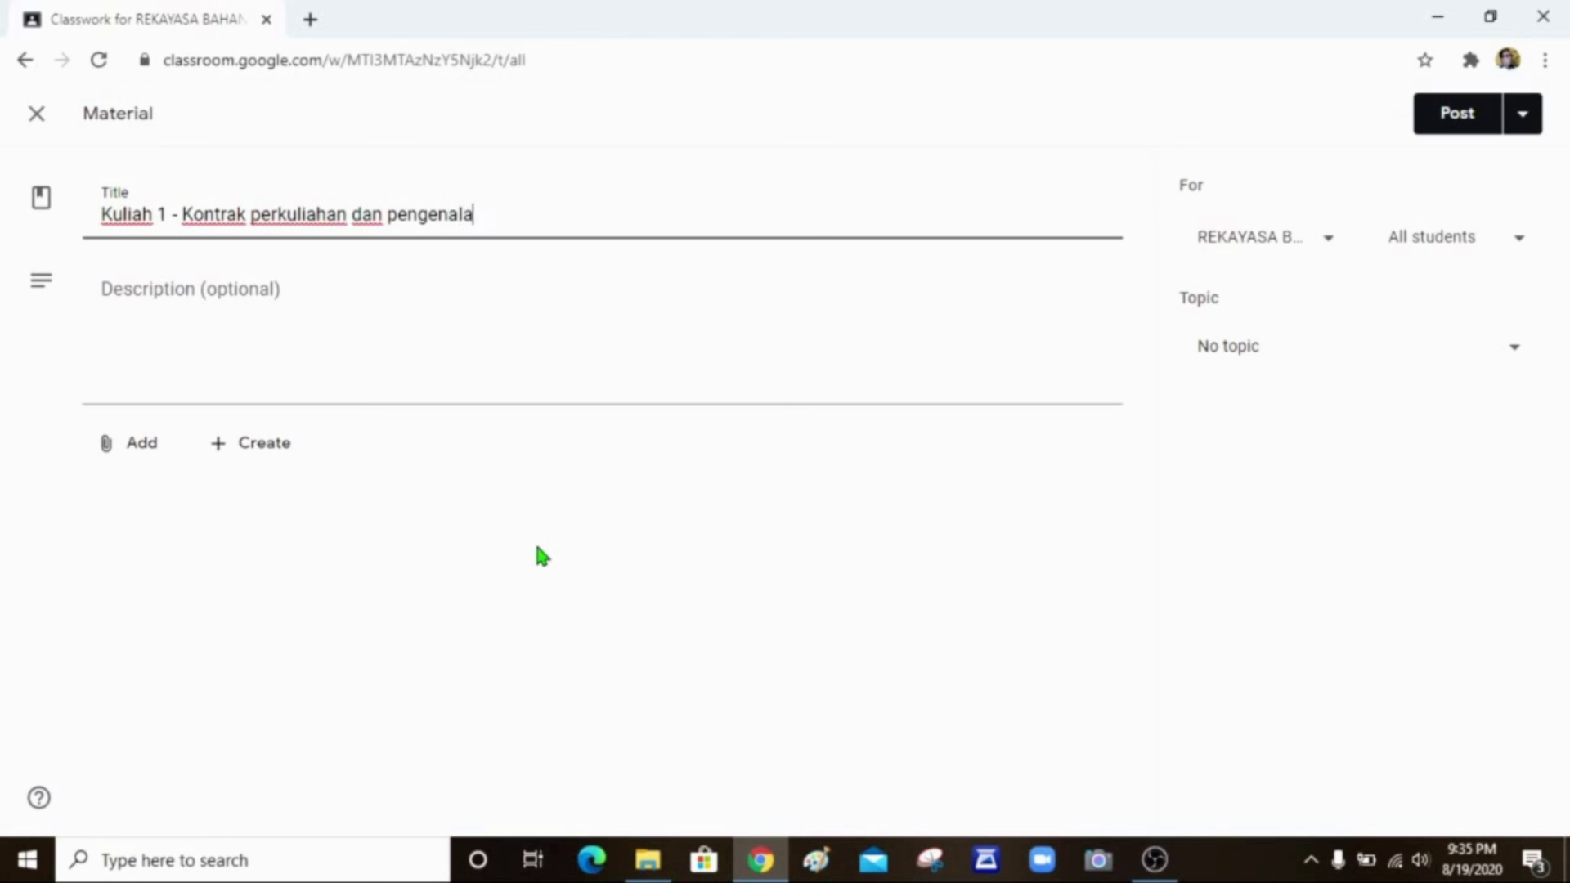
{"action": "type", "text": "n bahan k"}
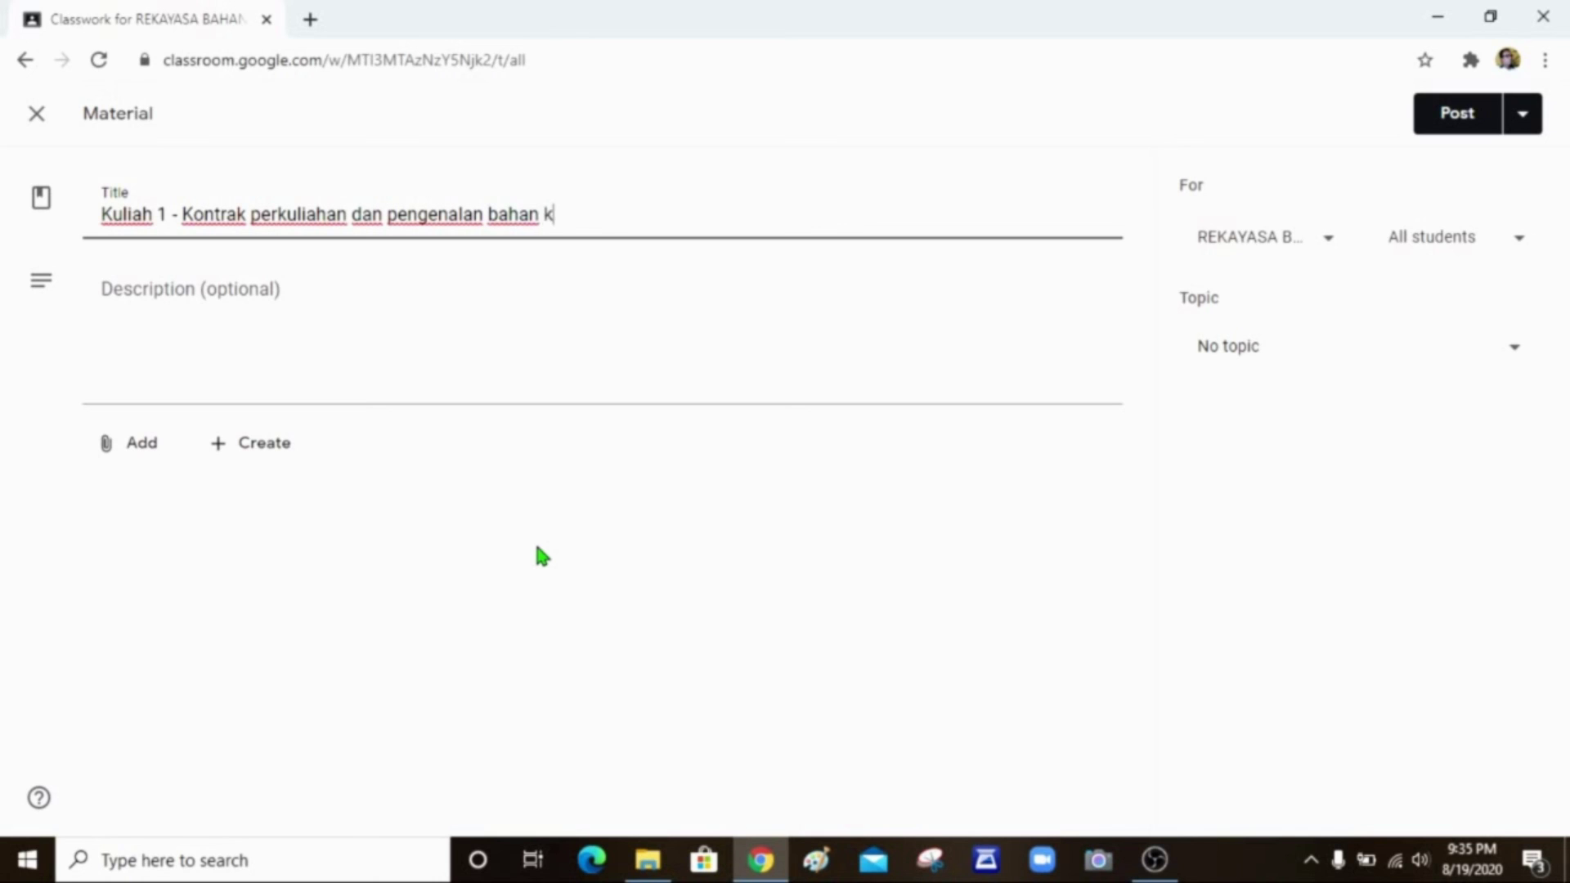
{"action": "type", "text": "onstruksi s"}
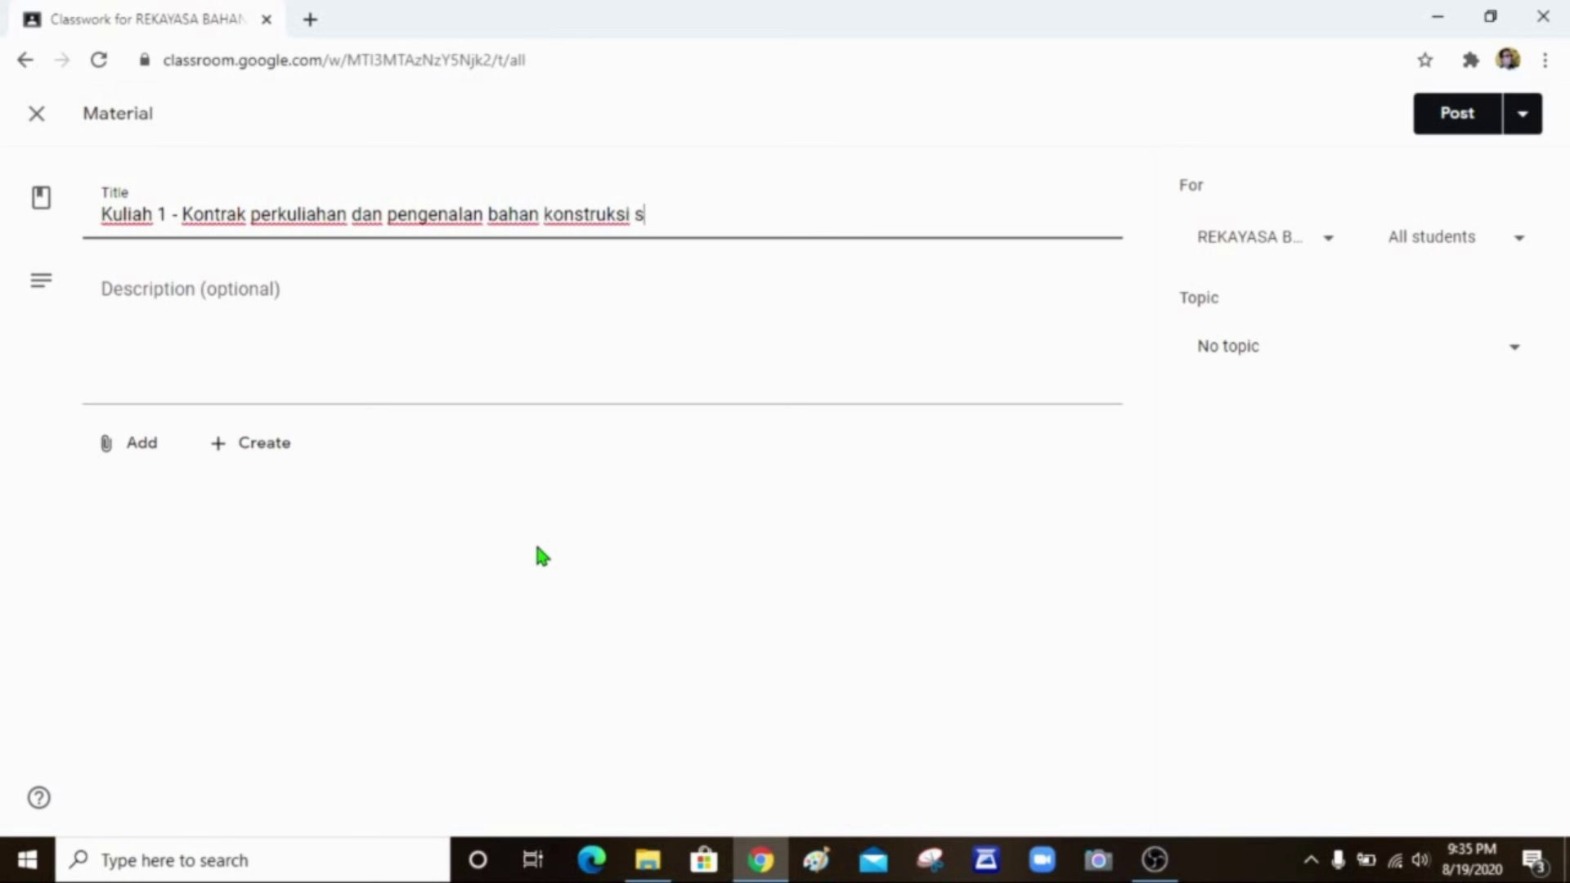
{"action": "type", "text": "ipil secara umum"}
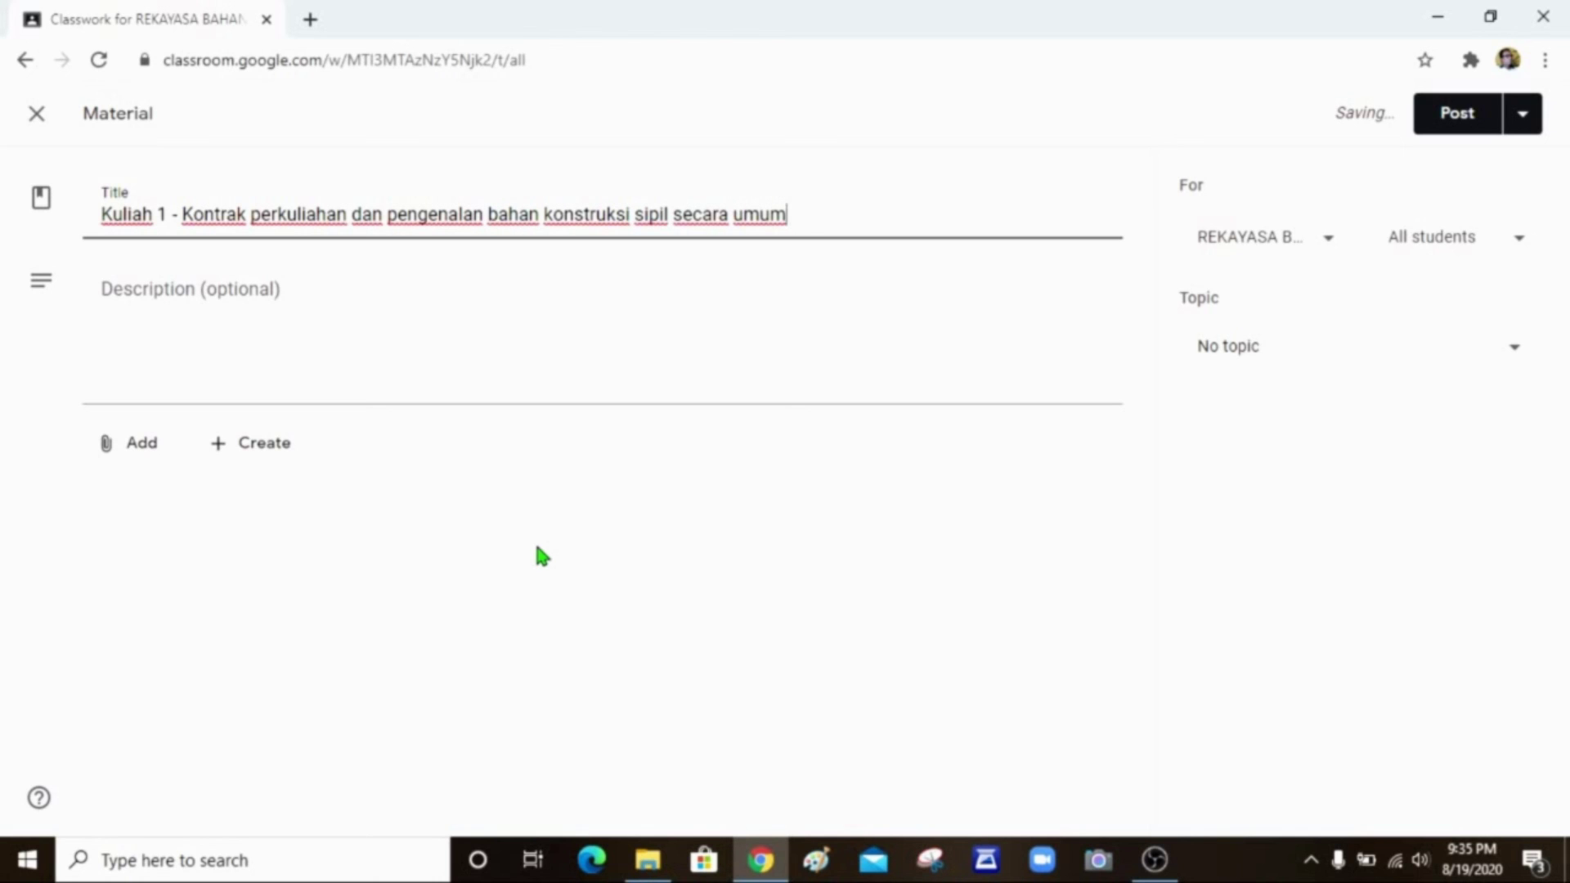
Copy the part of the title from "Kontrak perkuliahan" to "secara umum" into the material's description.
{"action": "left_click", "coordinate": [288, 315]}
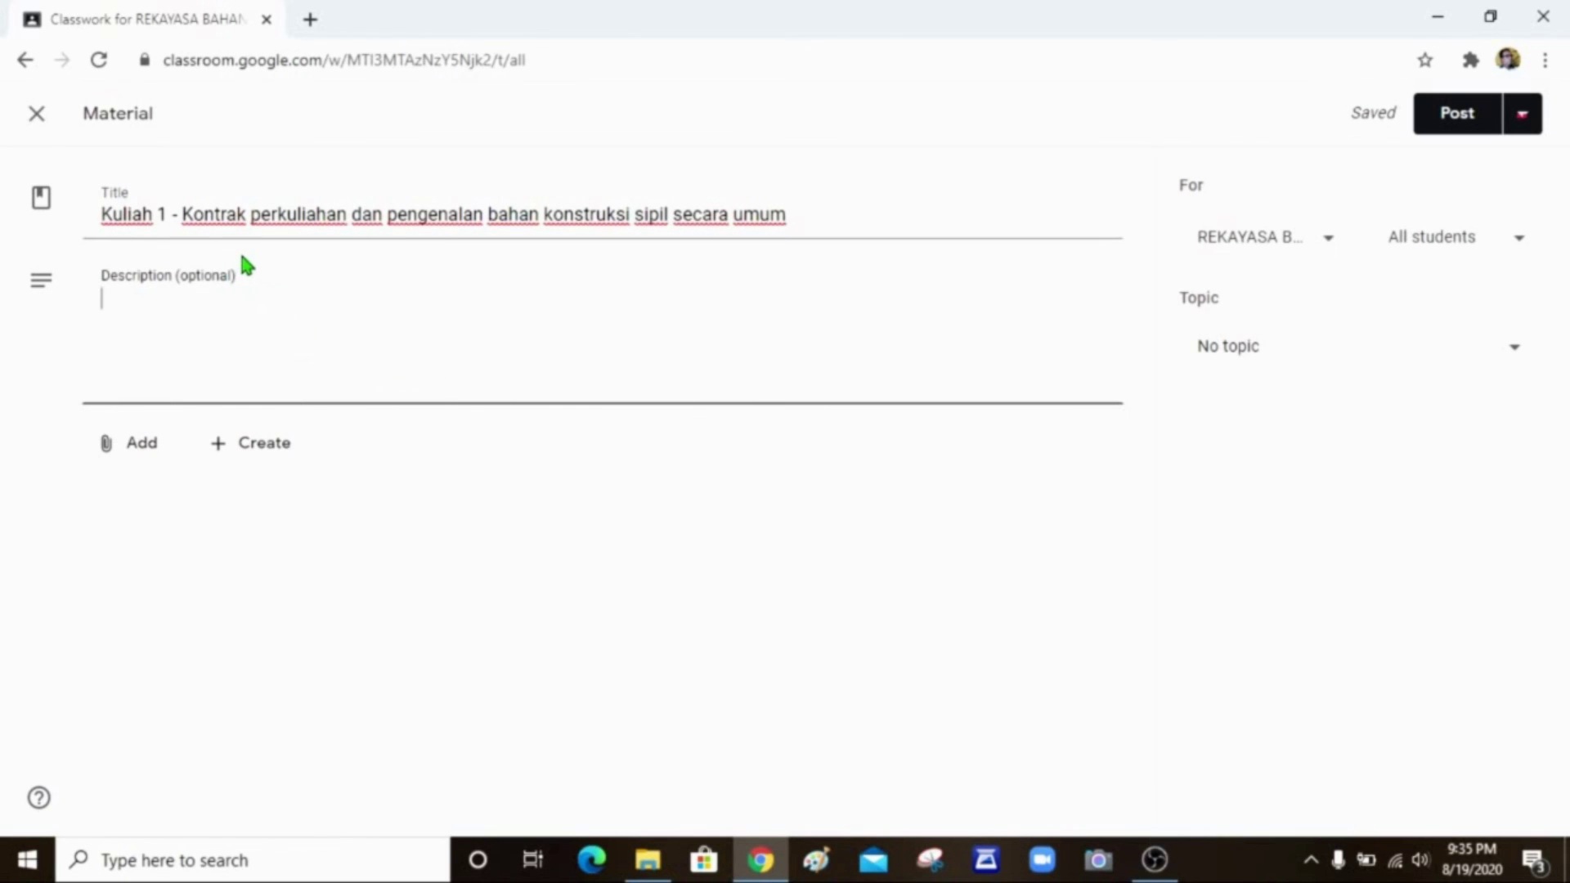
{"action": "left_click_drag", "start_coordinate": [189, 216], "coordinate": [802, 220]}
{"action": "right_click", "coordinate": [781, 215]}
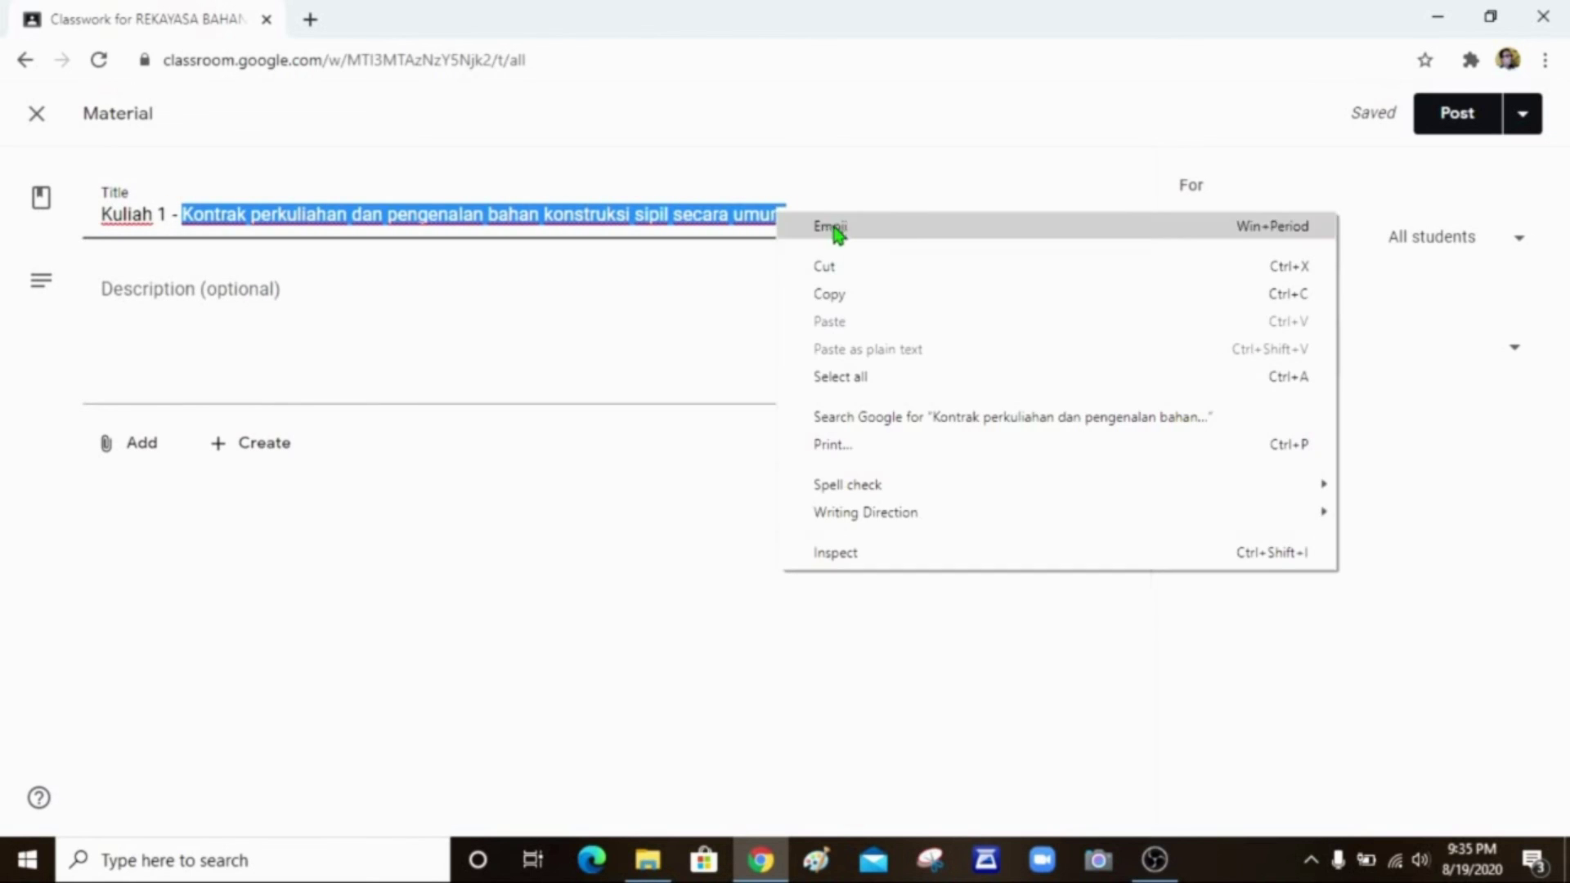
{"action": "left_click", "coordinate": [834, 294]}
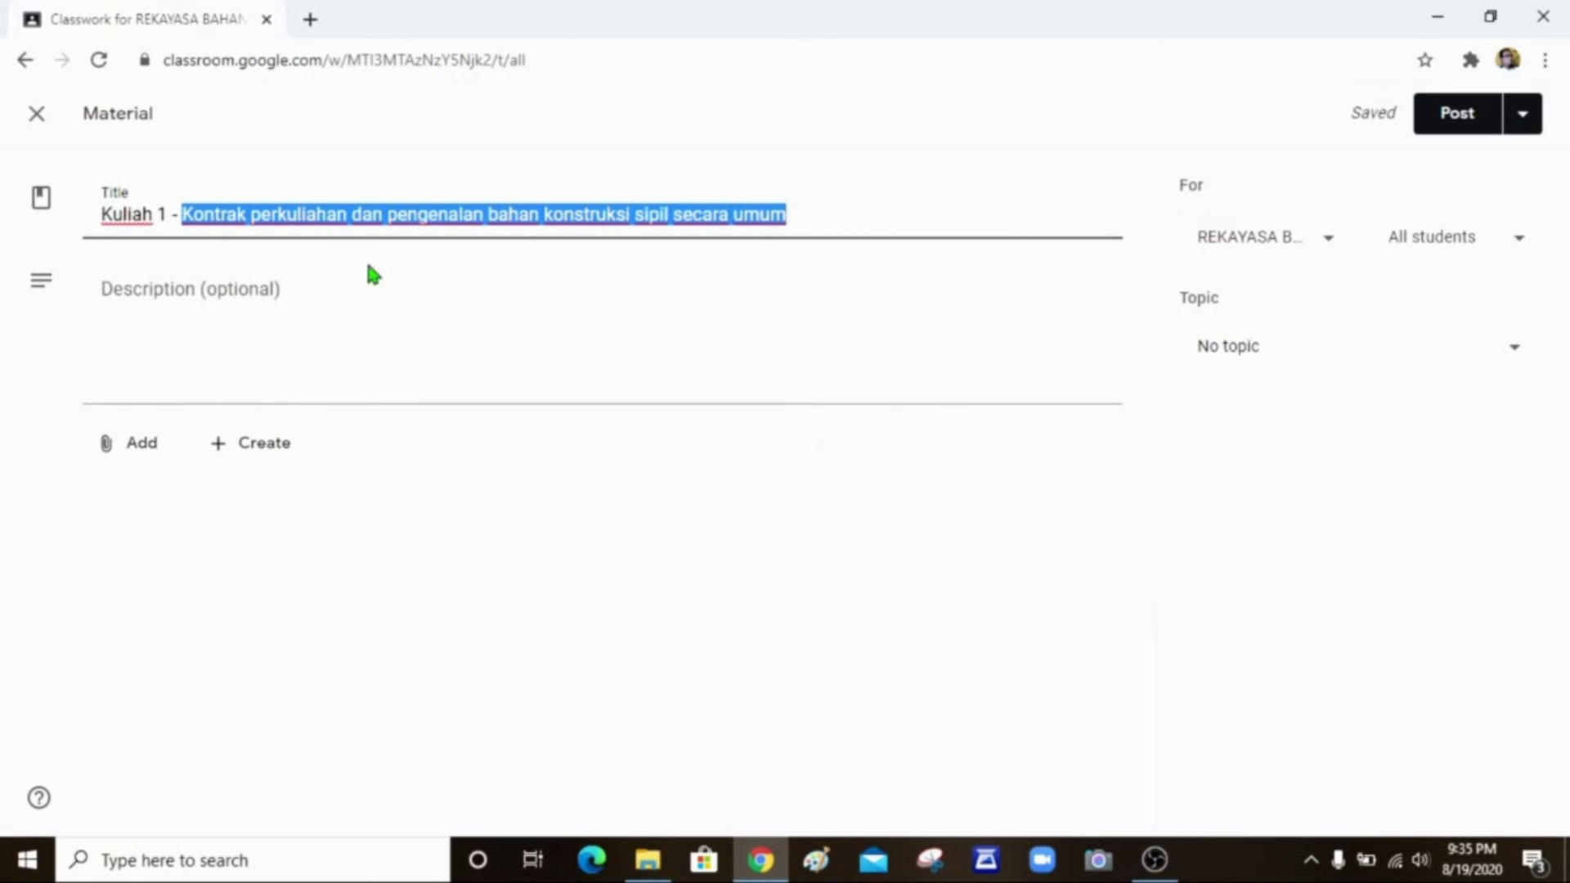
{"action": "left_click", "coordinate": [169, 292]}
{"action": "right_click", "coordinate": [170, 295]}
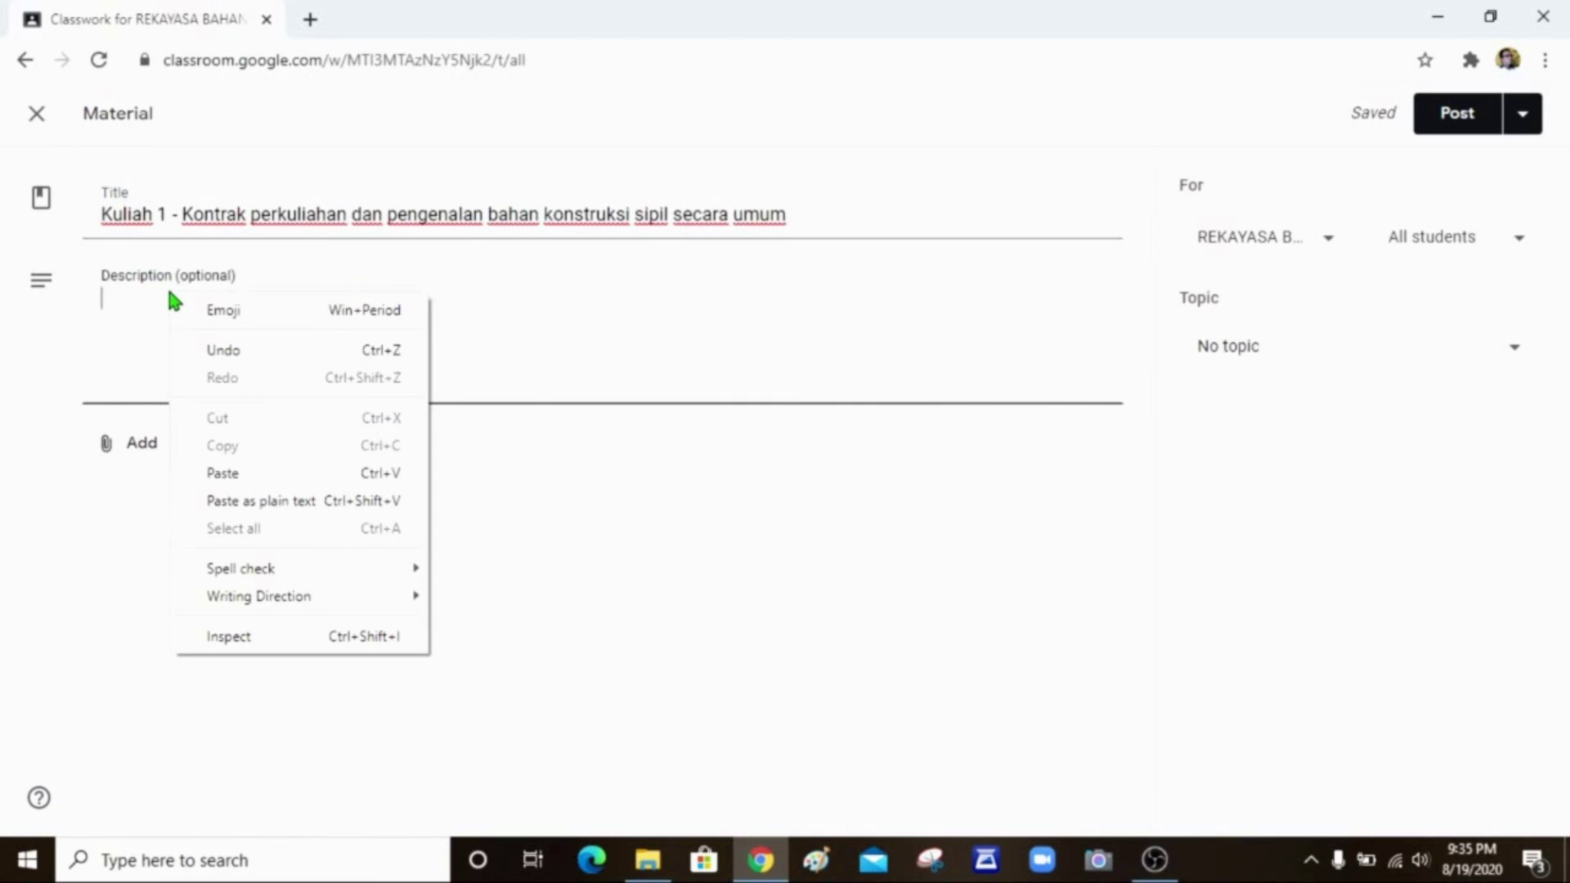
{"action": "left_click", "coordinate": [225, 473]}
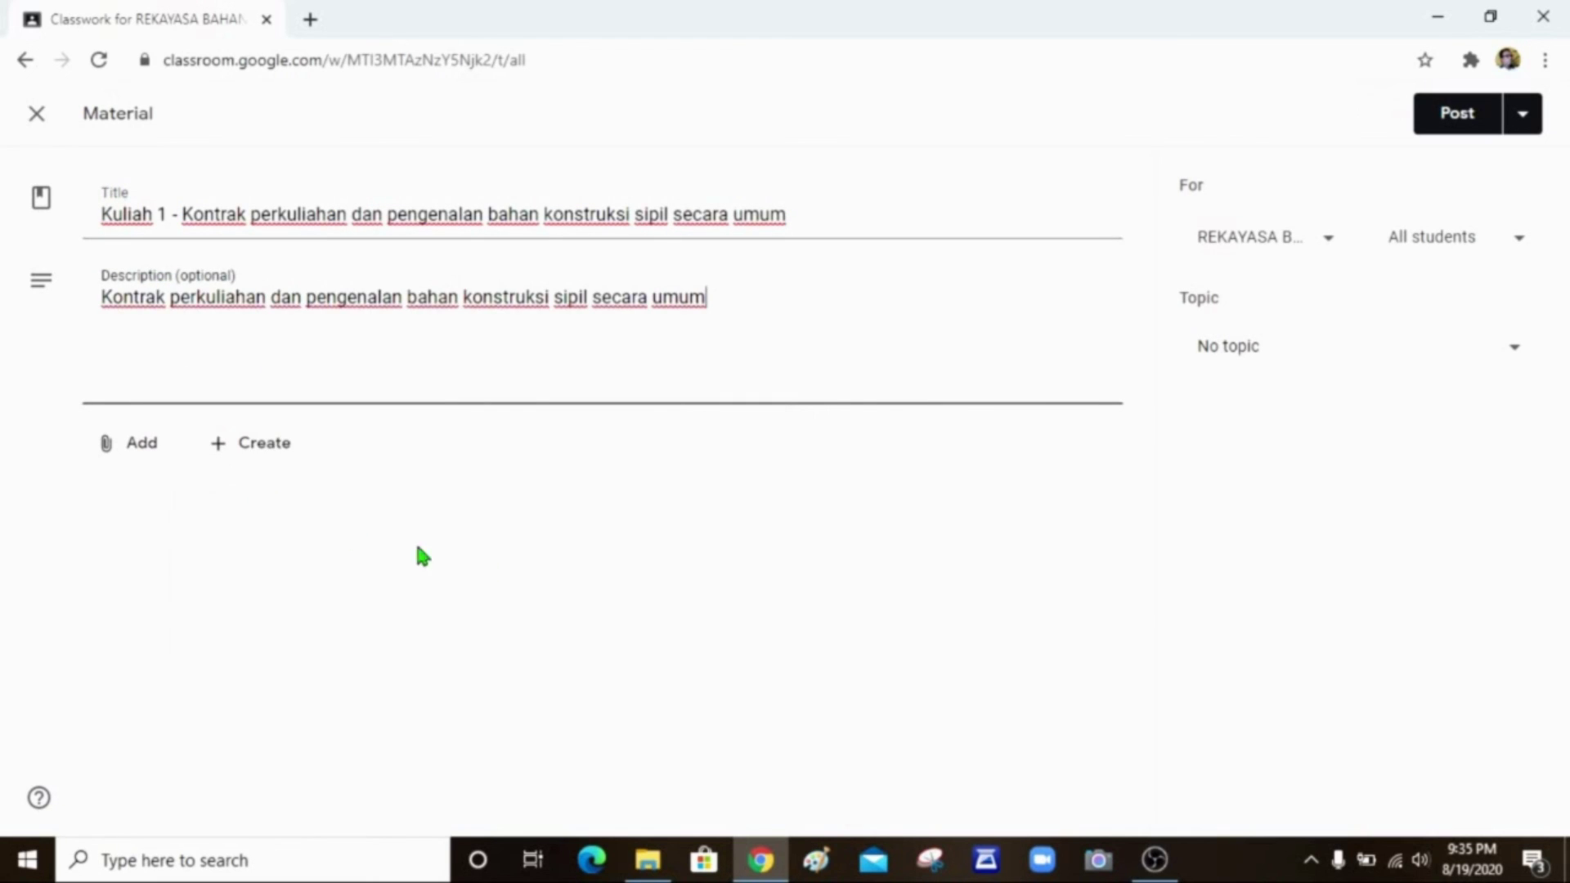
{"action": "left_click", "coordinate": [555, 573]}
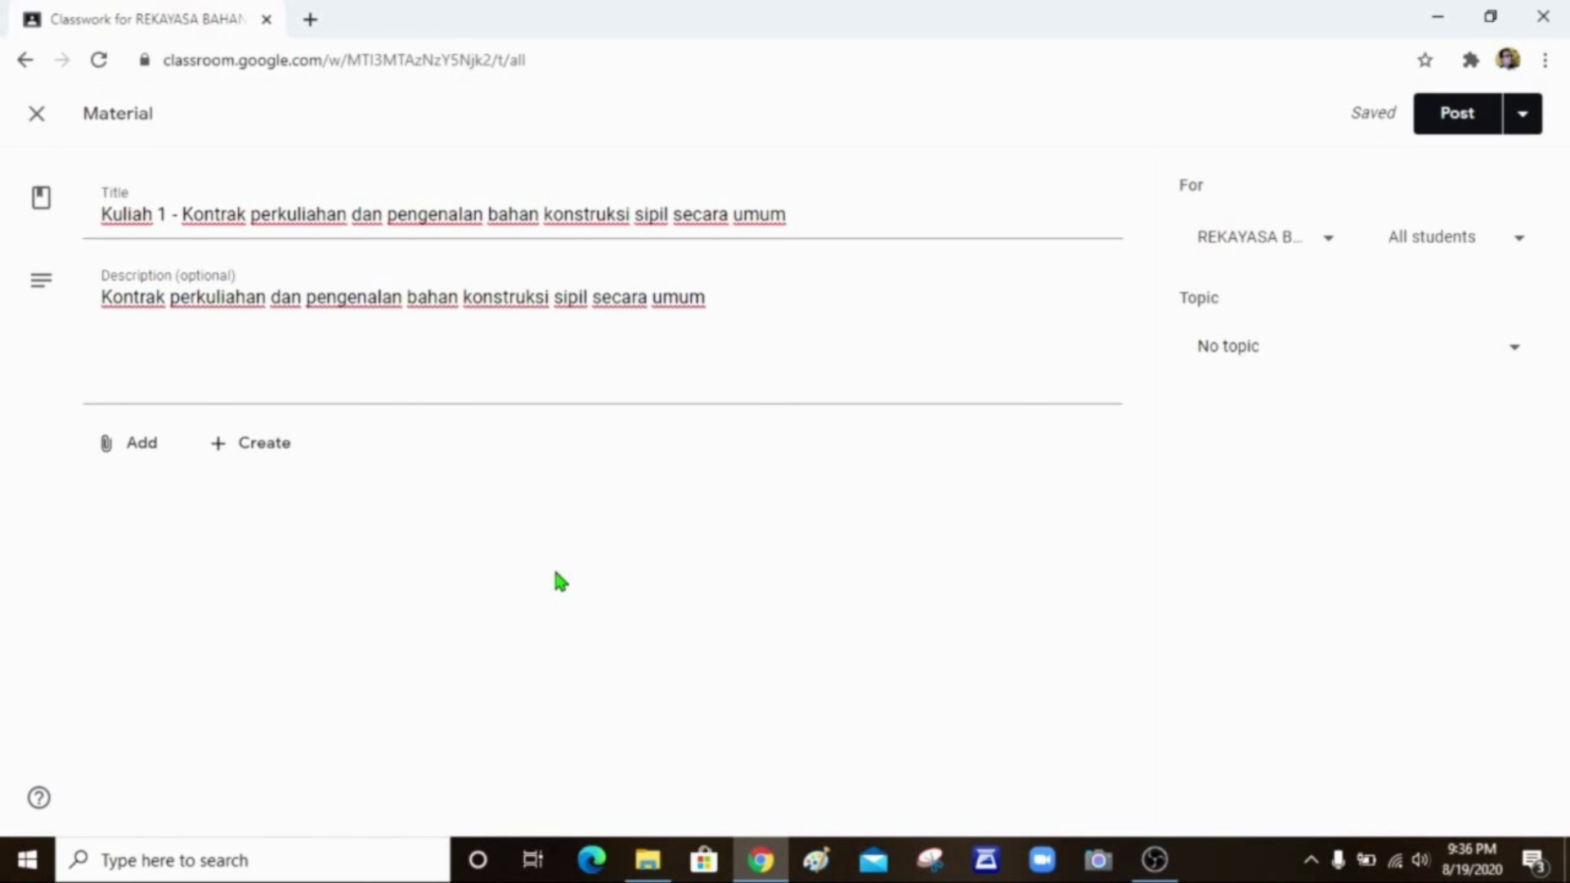
Attach Materi 1 - Pengenalan Bahan Konstruksi Sipil.pdf by uploading it from F:, folder A-KULIAH ONLINE JTS 2020, PDF Rekayasa Kayu dan Bambu.
{"action": "left_click", "coordinate": [141, 455]}
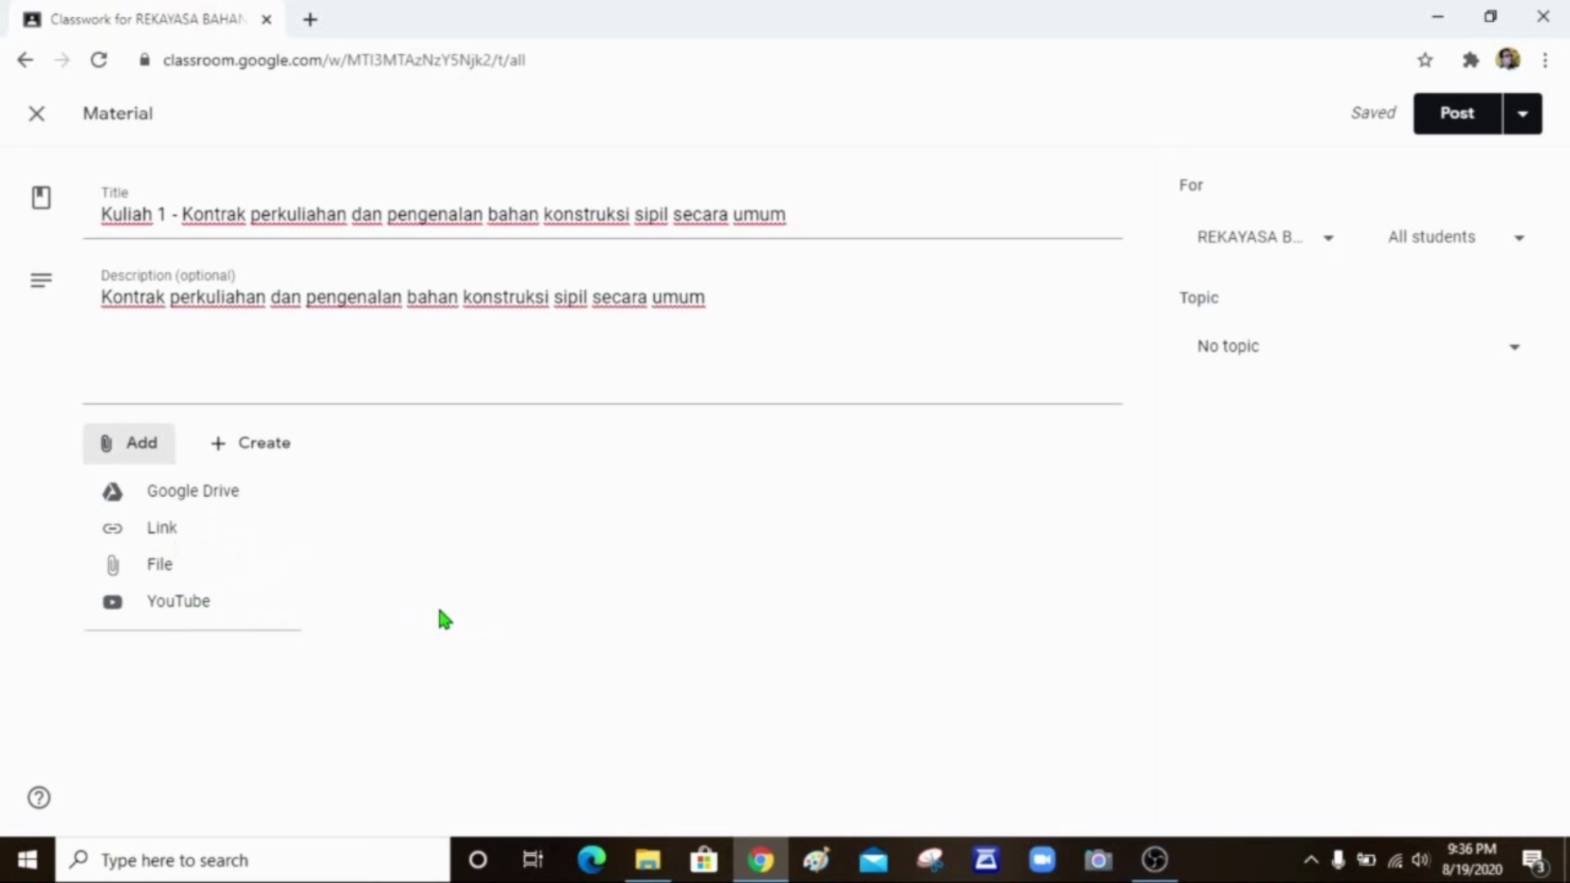
{"action": "left_click", "coordinate": [169, 570]}
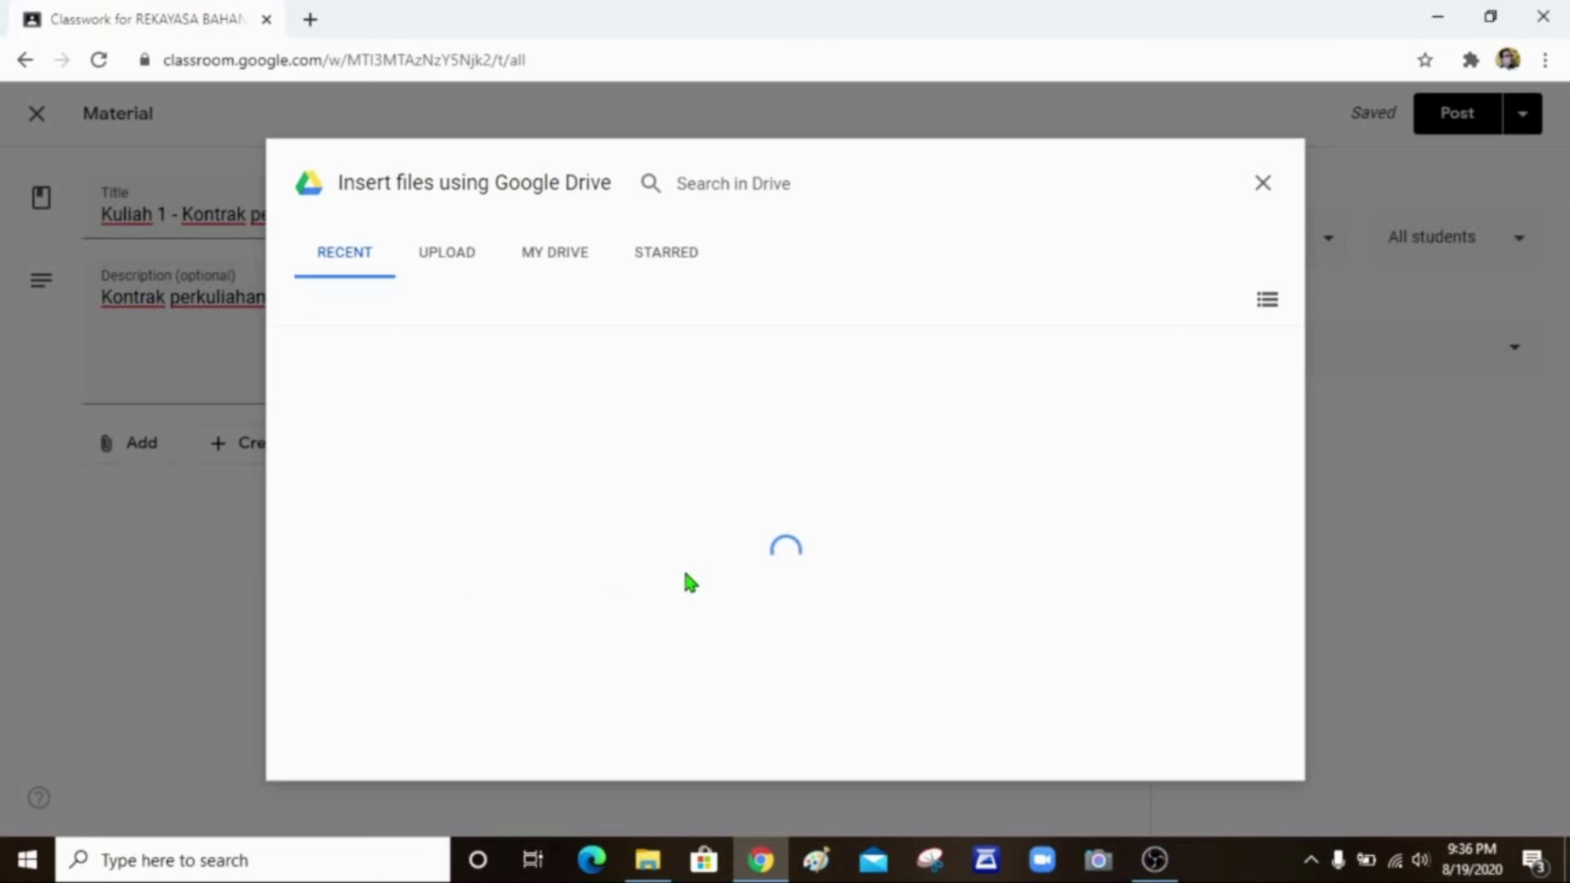
{"action": "left_click", "coordinate": [452, 262]}
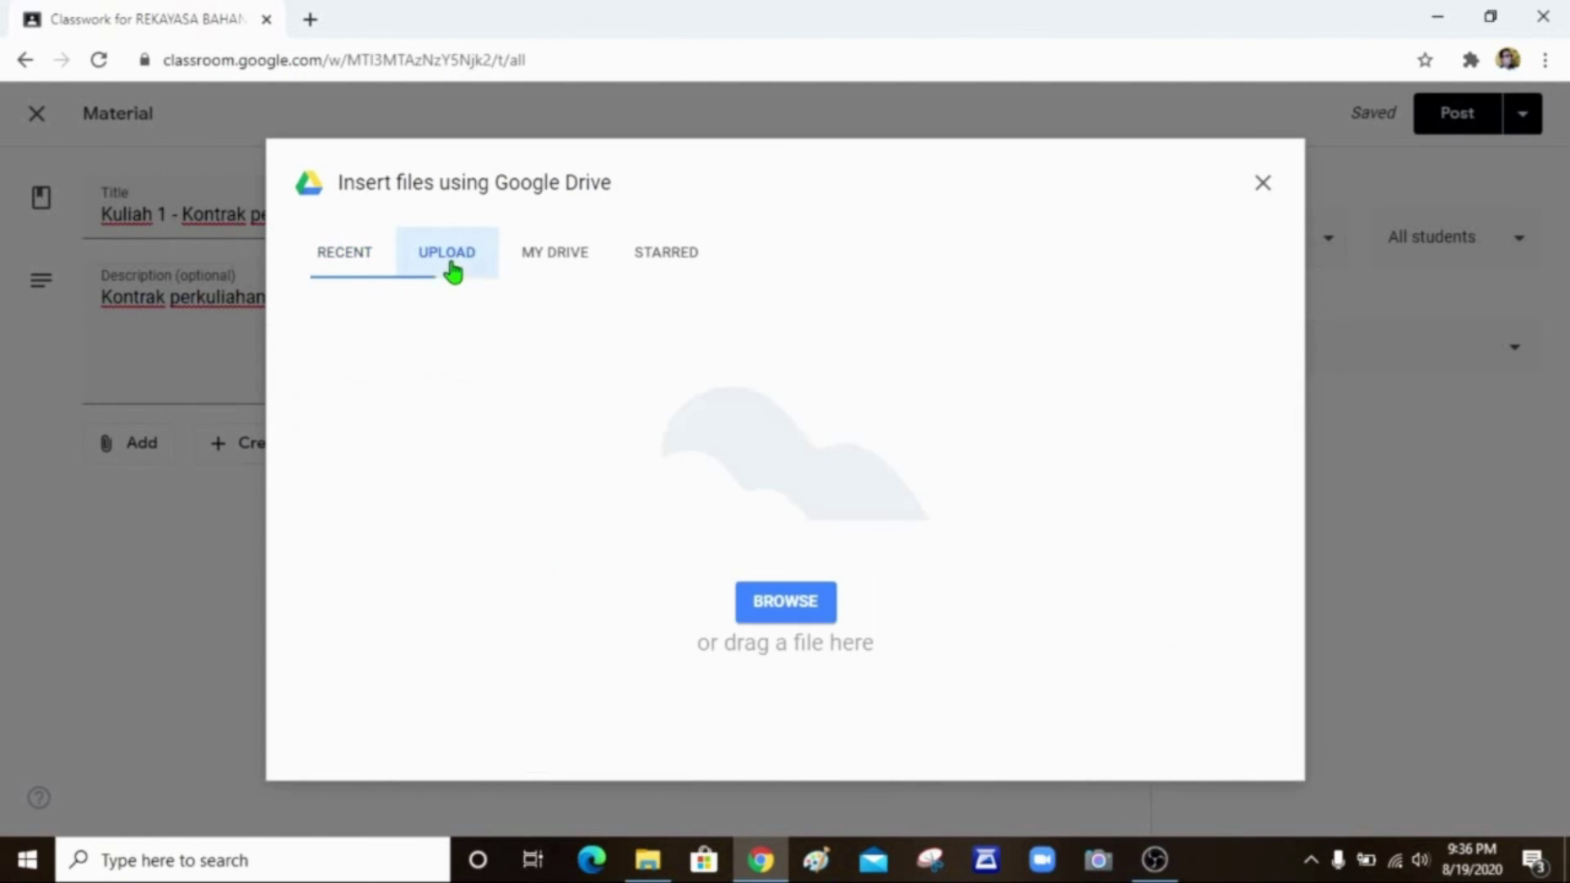
{"action": "left_click", "coordinate": [779, 614]}
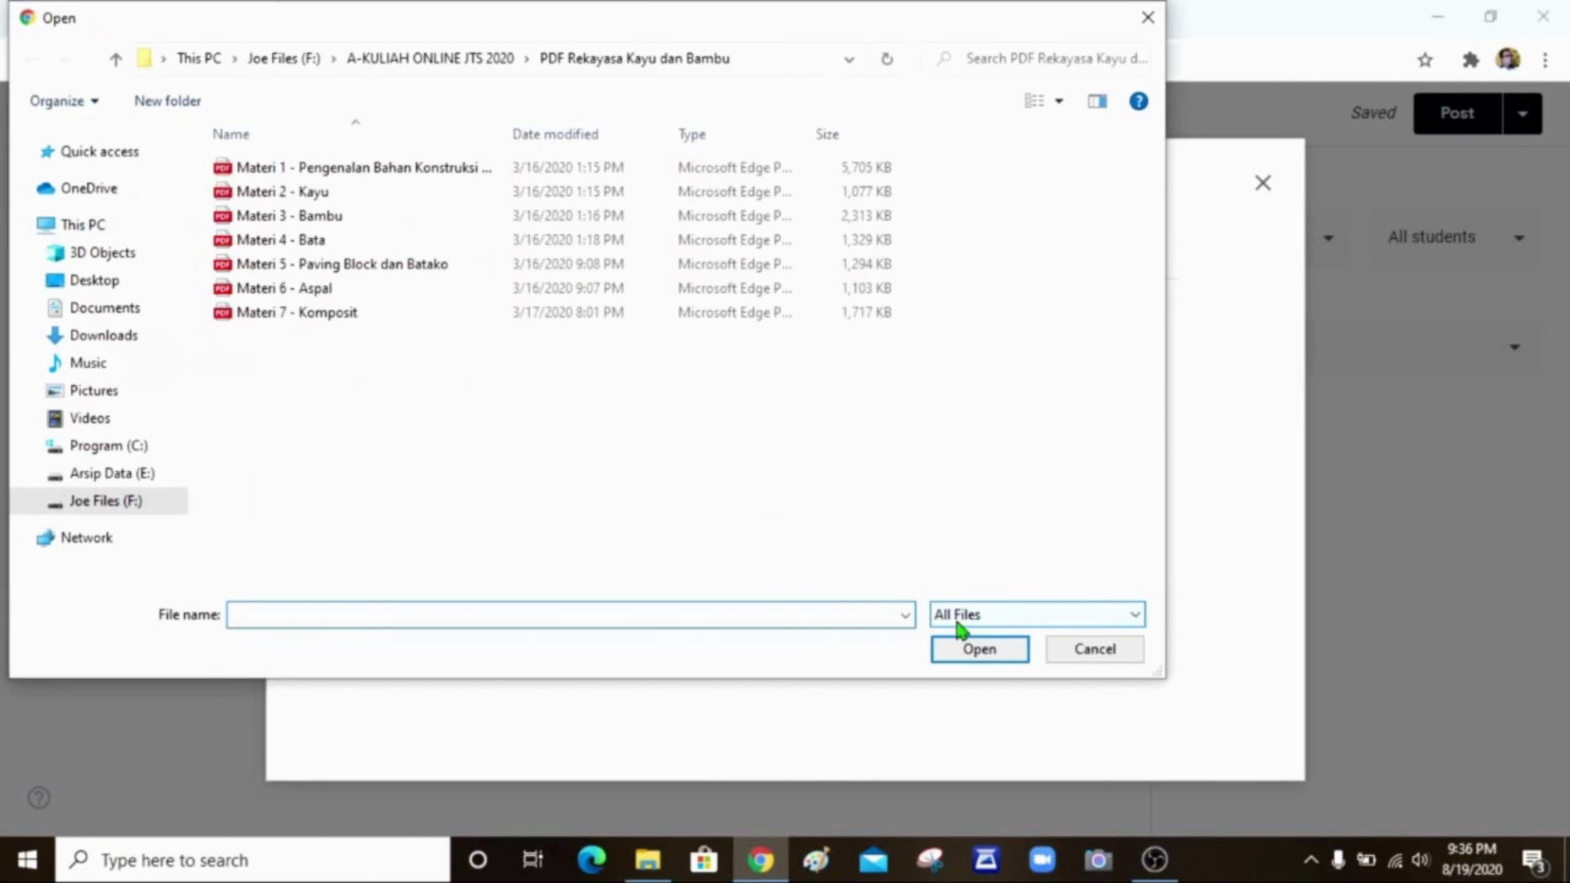
{"action": "left_click", "coordinate": [123, 504]}
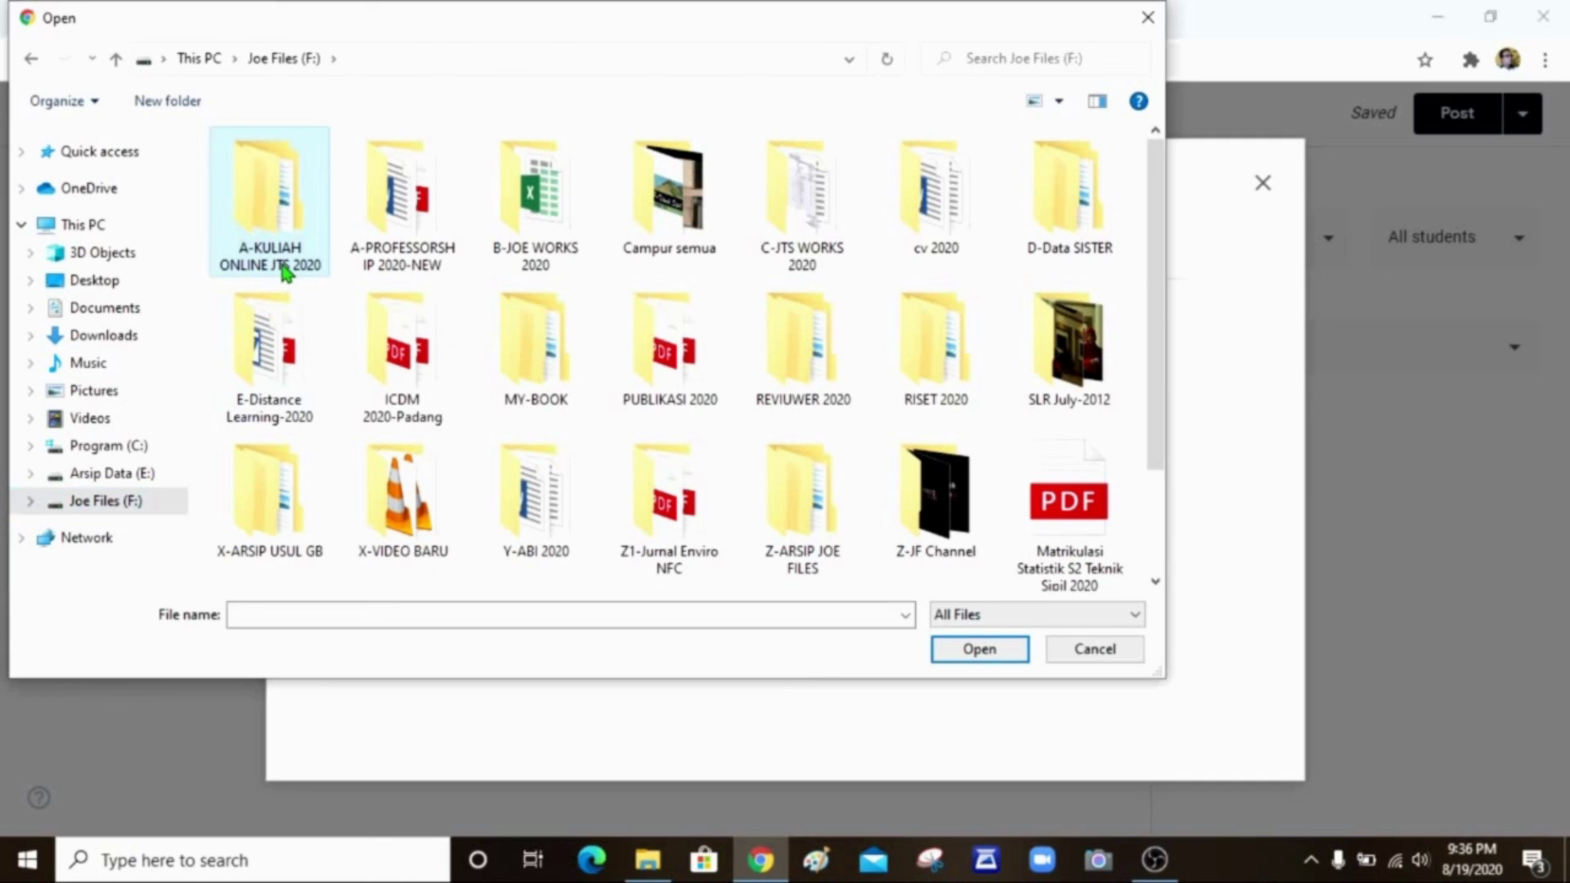
{"action": "double_click", "coordinate": [284, 271]}
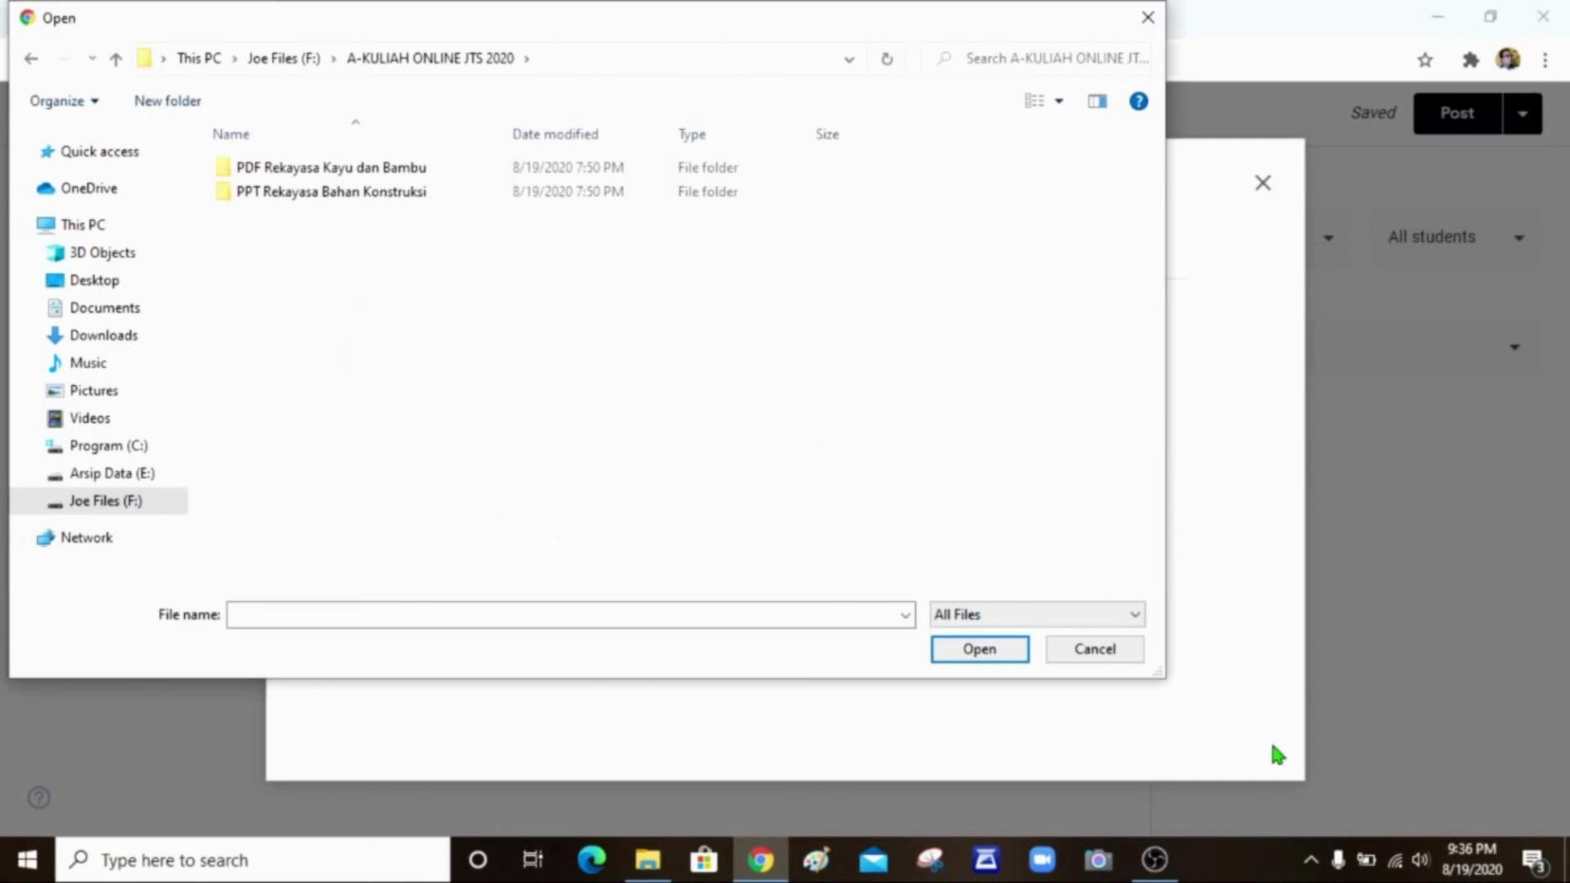
{"action": "double_click", "coordinate": [387, 170]}
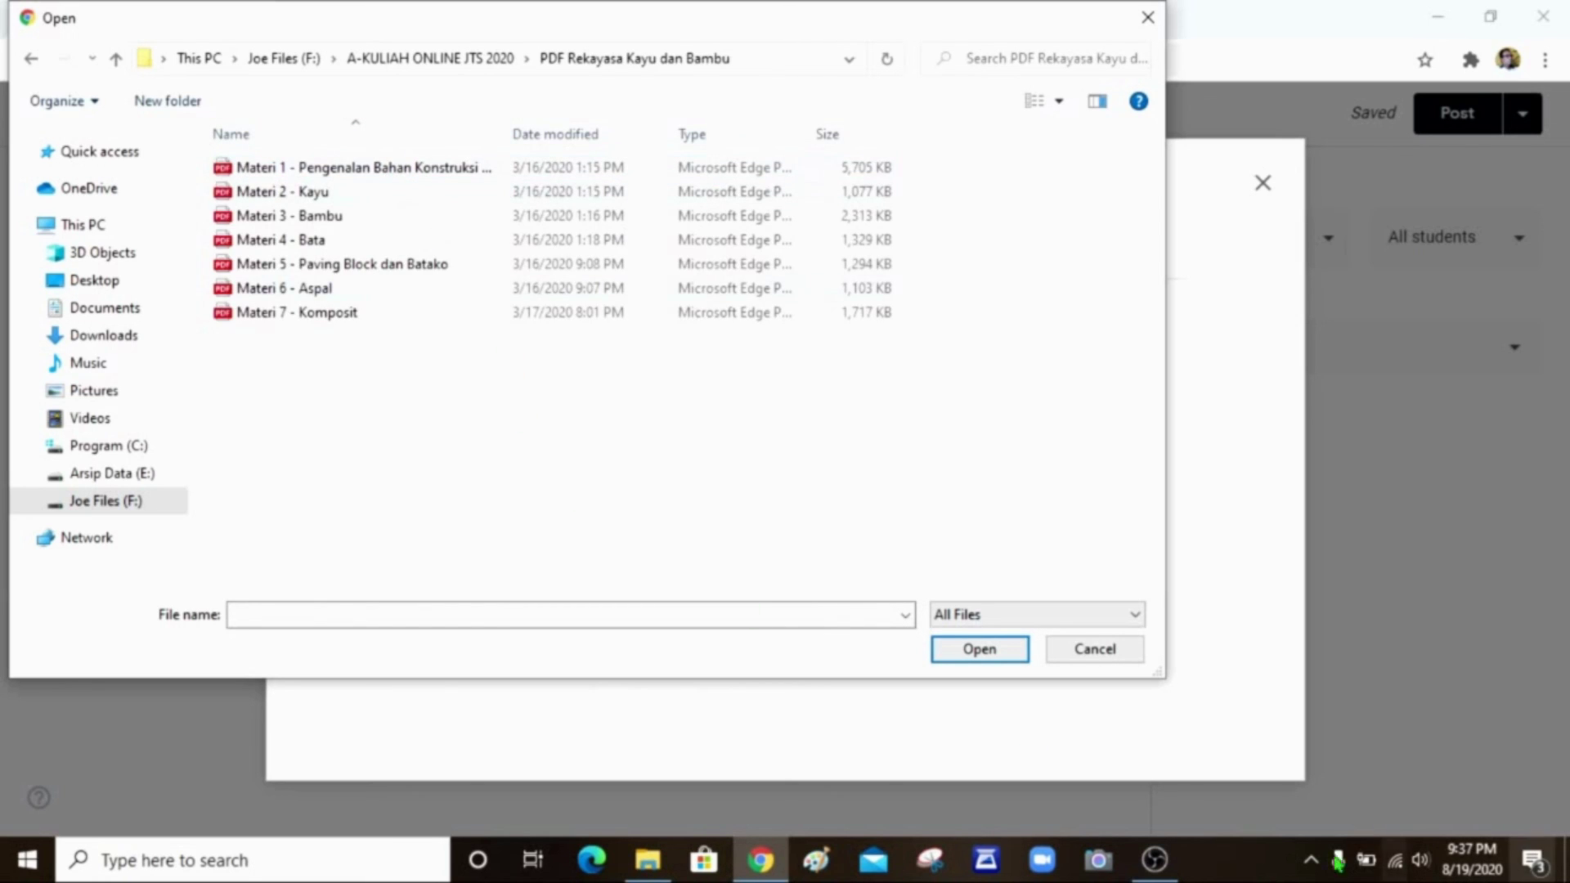
{"action": "left_click", "coordinate": [372, 174]}
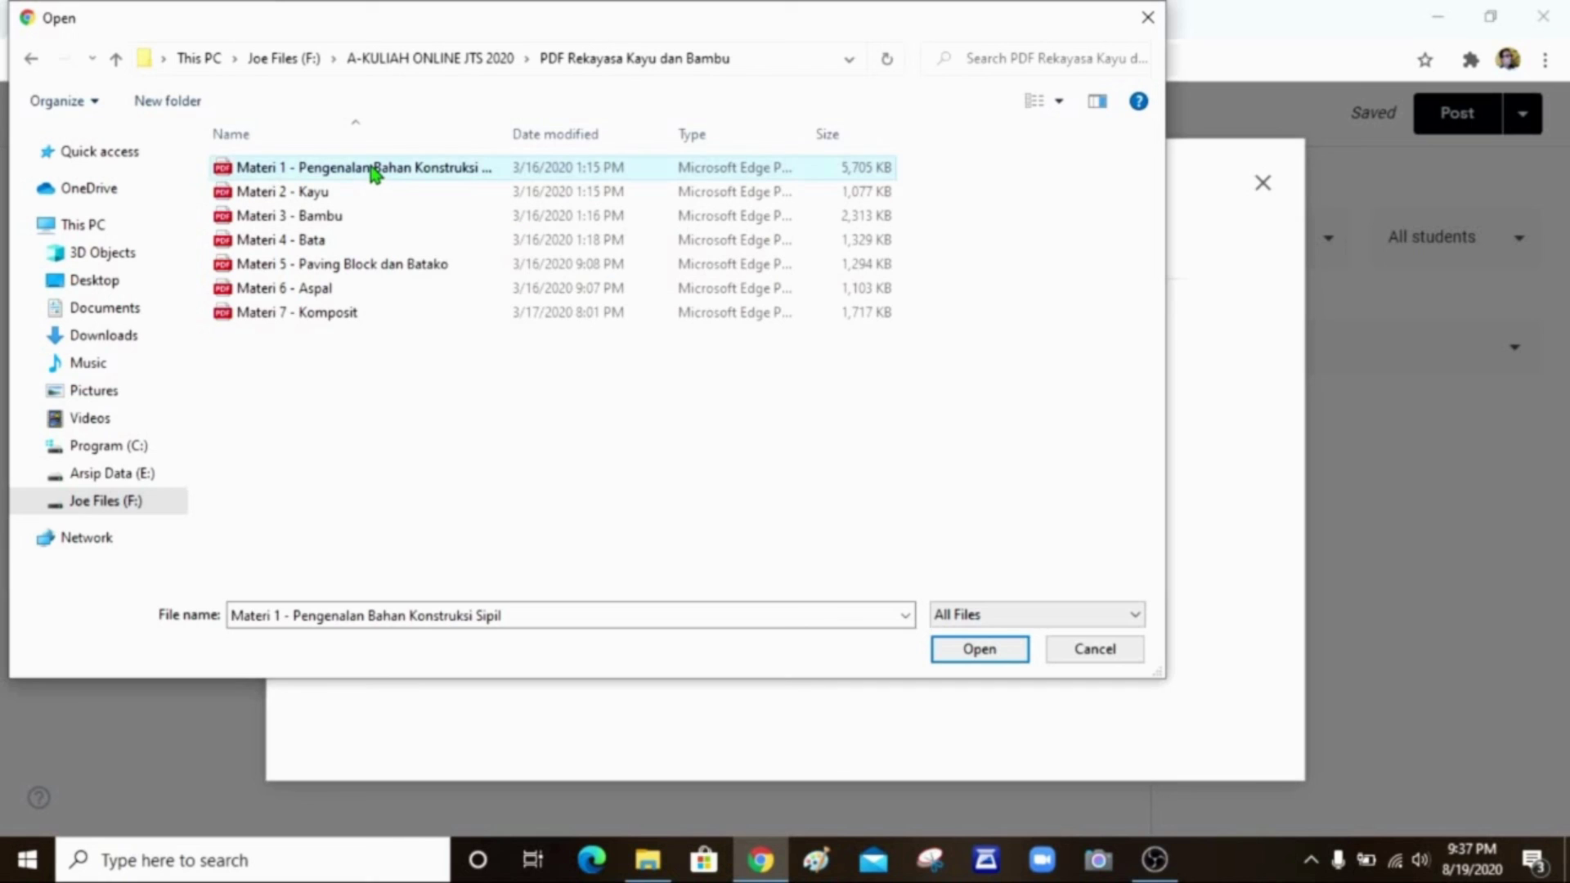
{"action": "left_click", "coordinate": [375, 171]}
{"action": "left_click", "coordinate": [468, 441]}
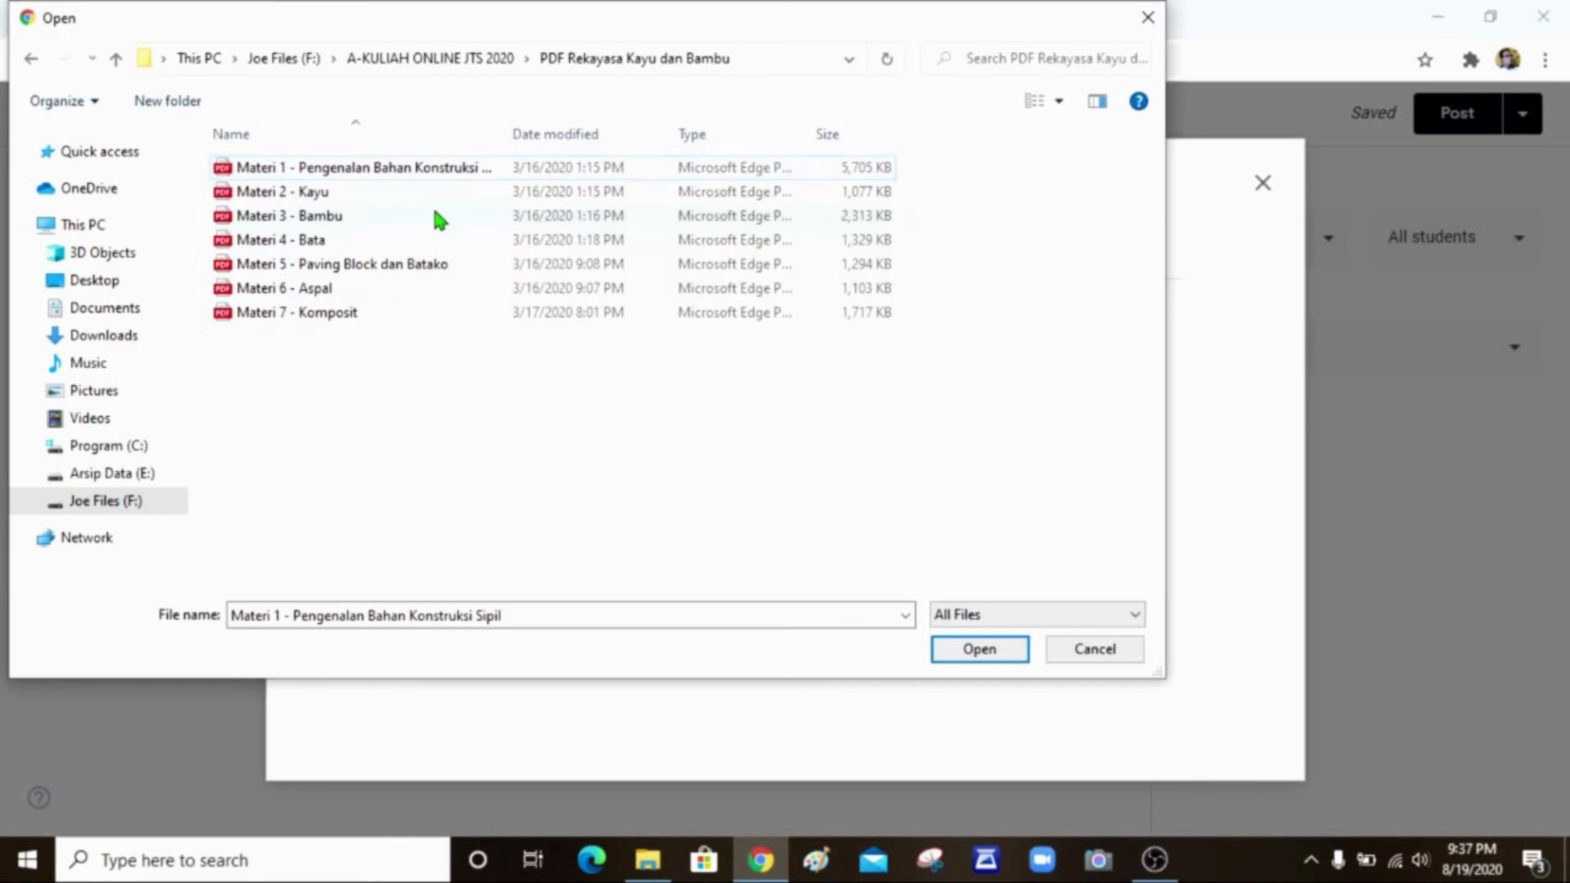
{"action": "double_click", "coordinate": [434, 168]}
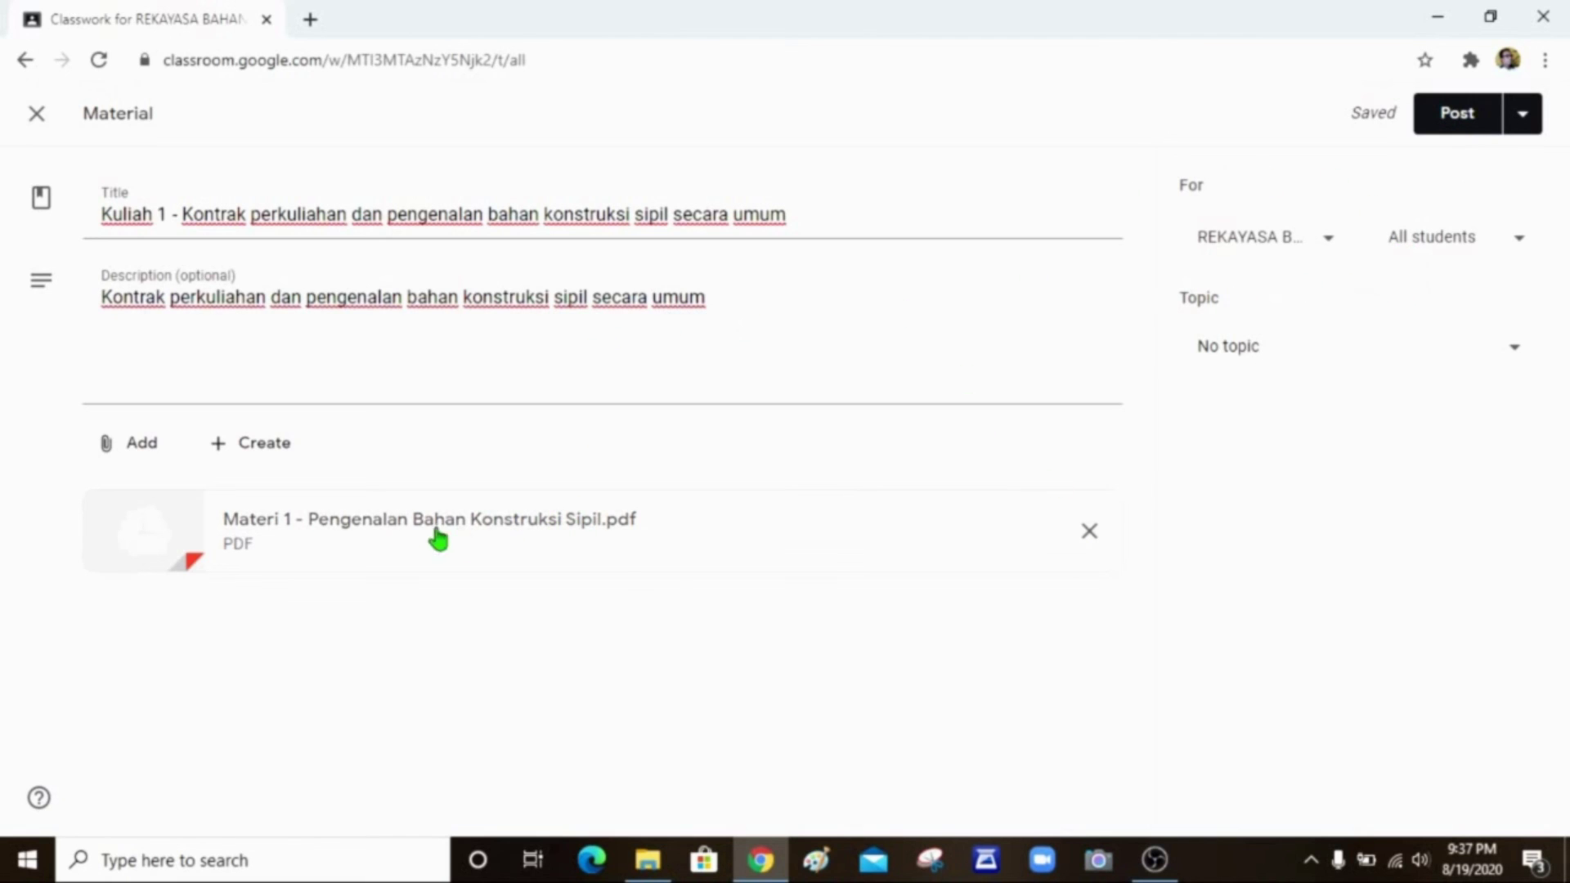
Review the material's available classes, student recipients and topic choices without changing them.
{"action": "left_click", "coordinate": [1329, 243]}
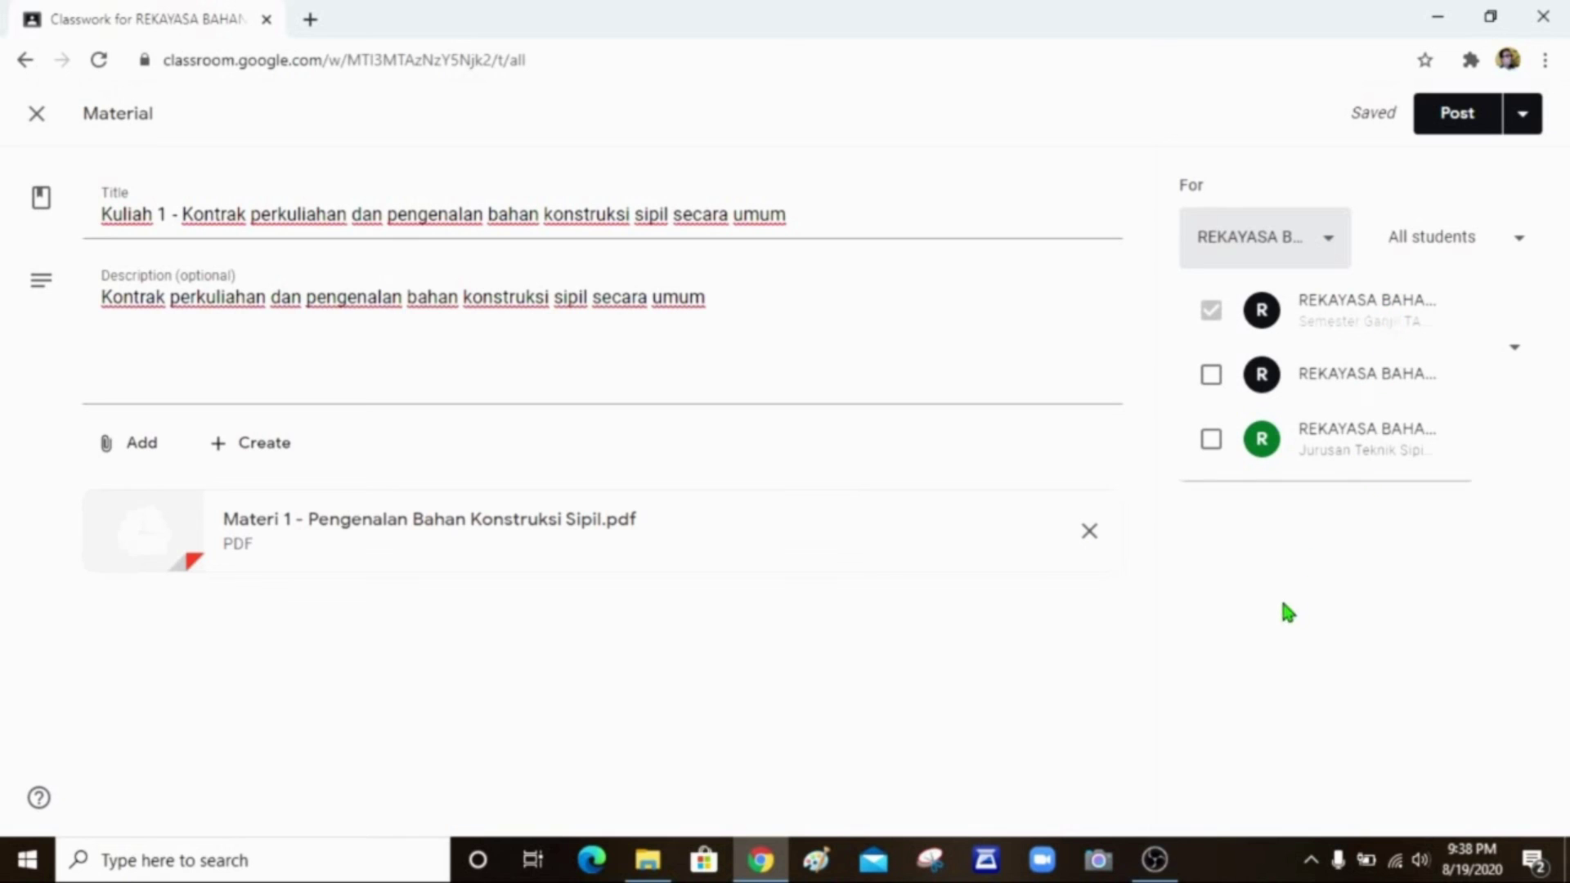
{"action": "left_click", "coordinate": [1277, 630]}
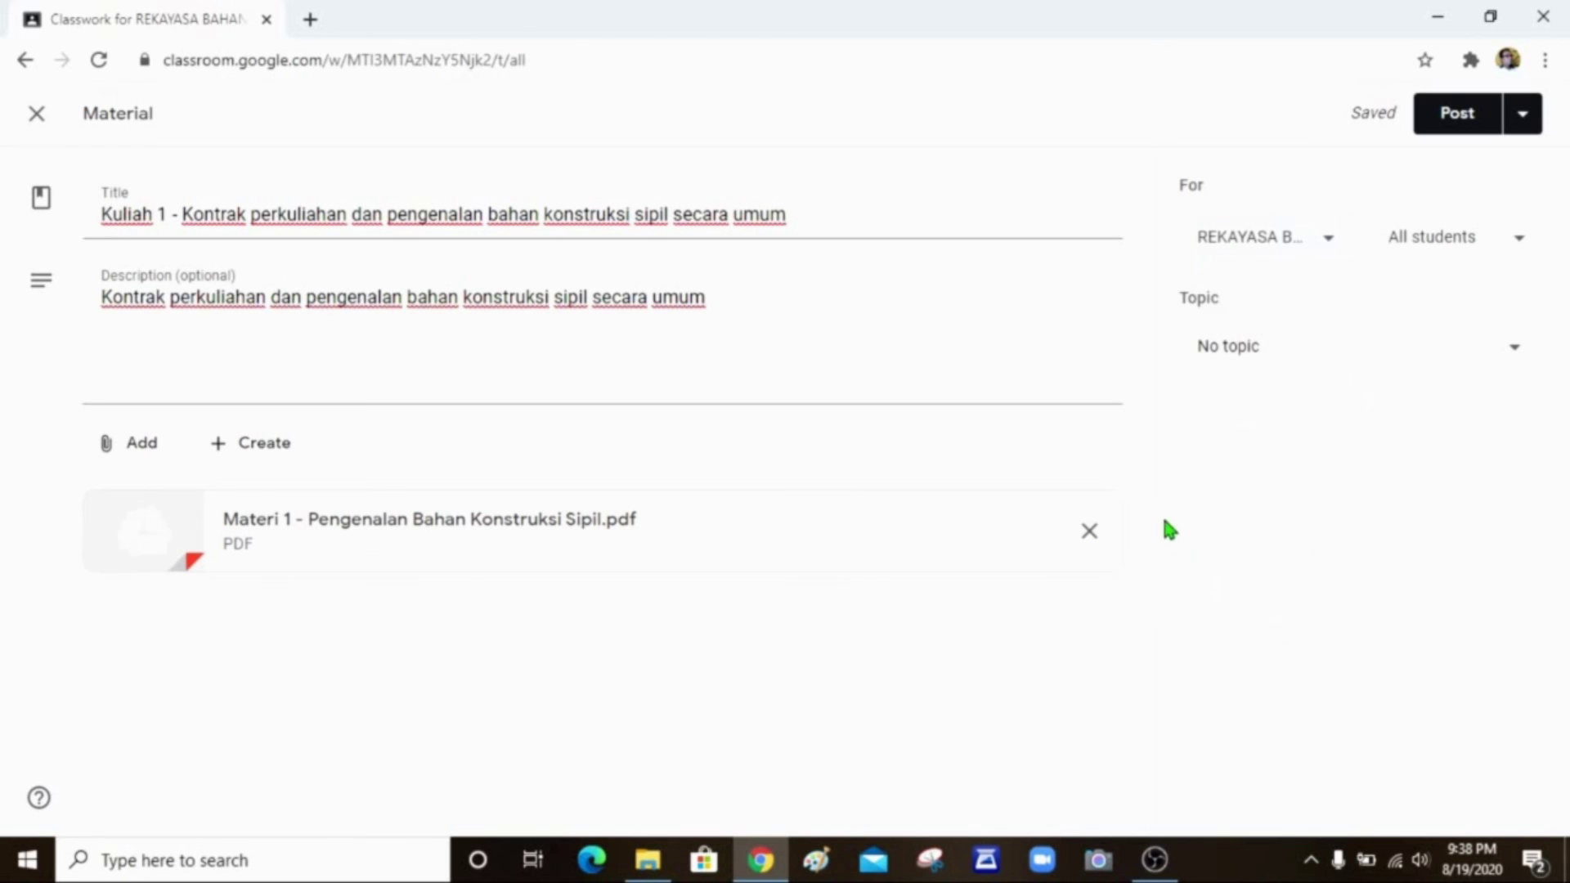
{"action": "left_click", "coordinate": [1518, 242]}
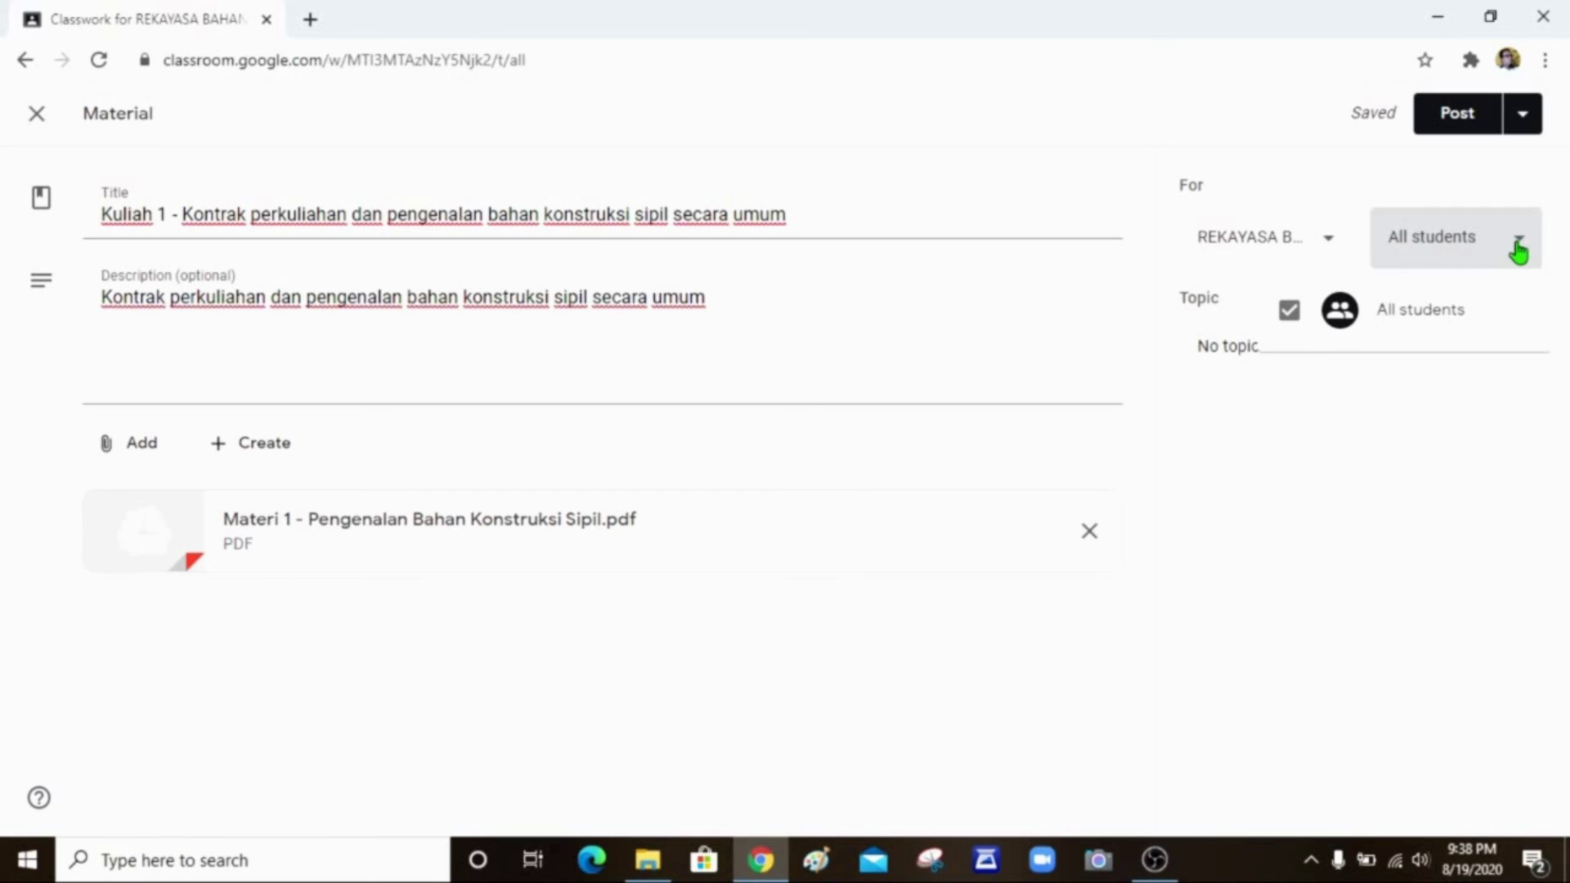
{"action": "left_click", "coordinate": [1518, 245]}
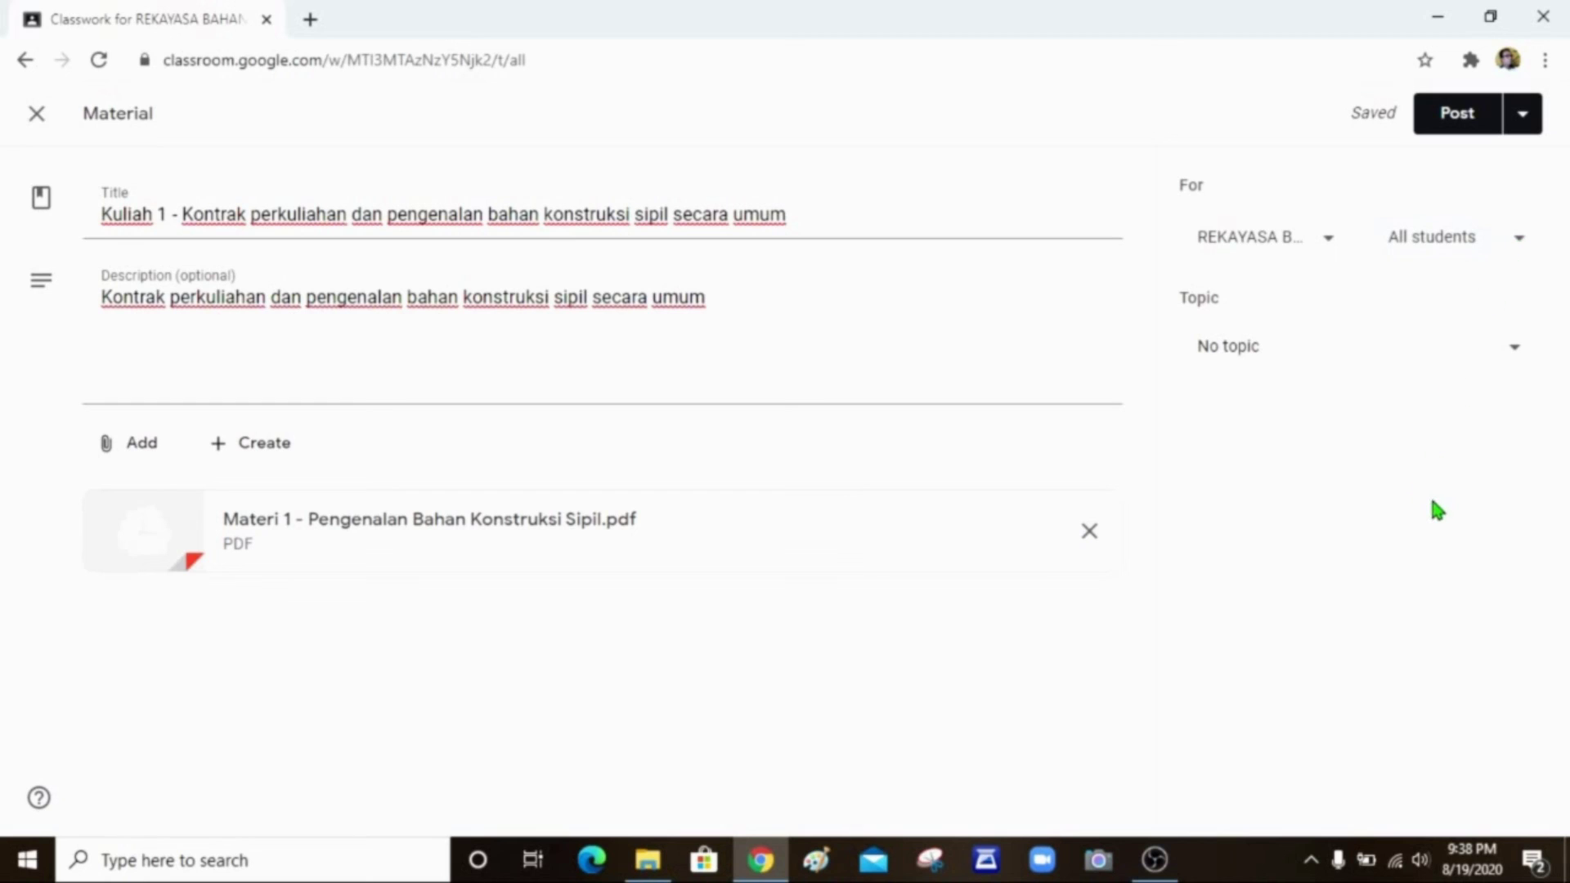
{"action": "left_click", "coordinate": [1518, 358]}
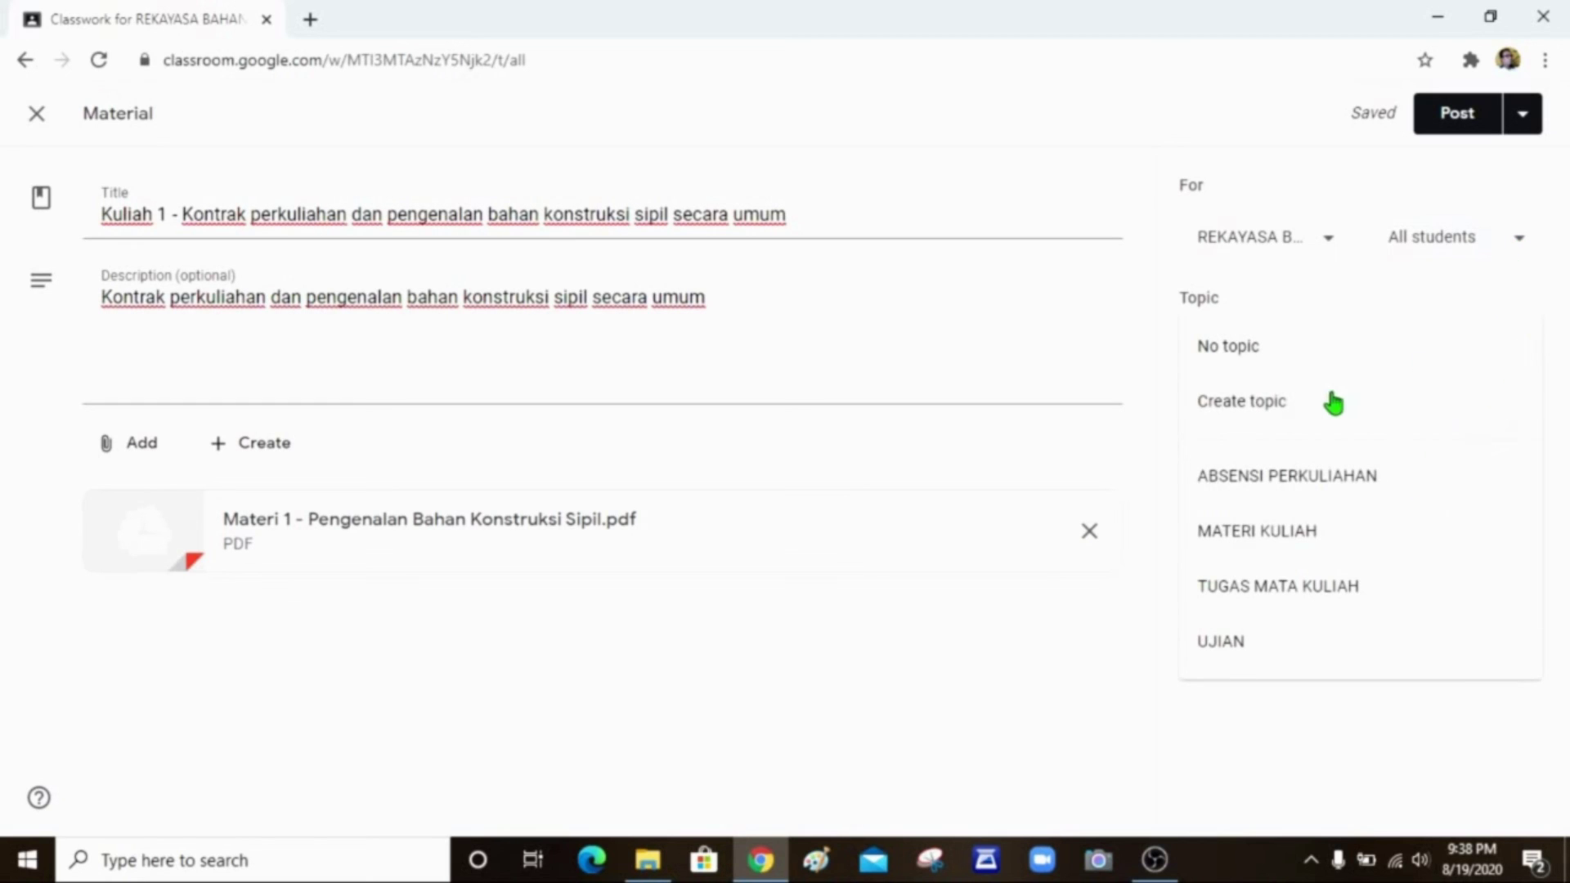
{"action": "left_click", "coordinate": [1278, 742]}
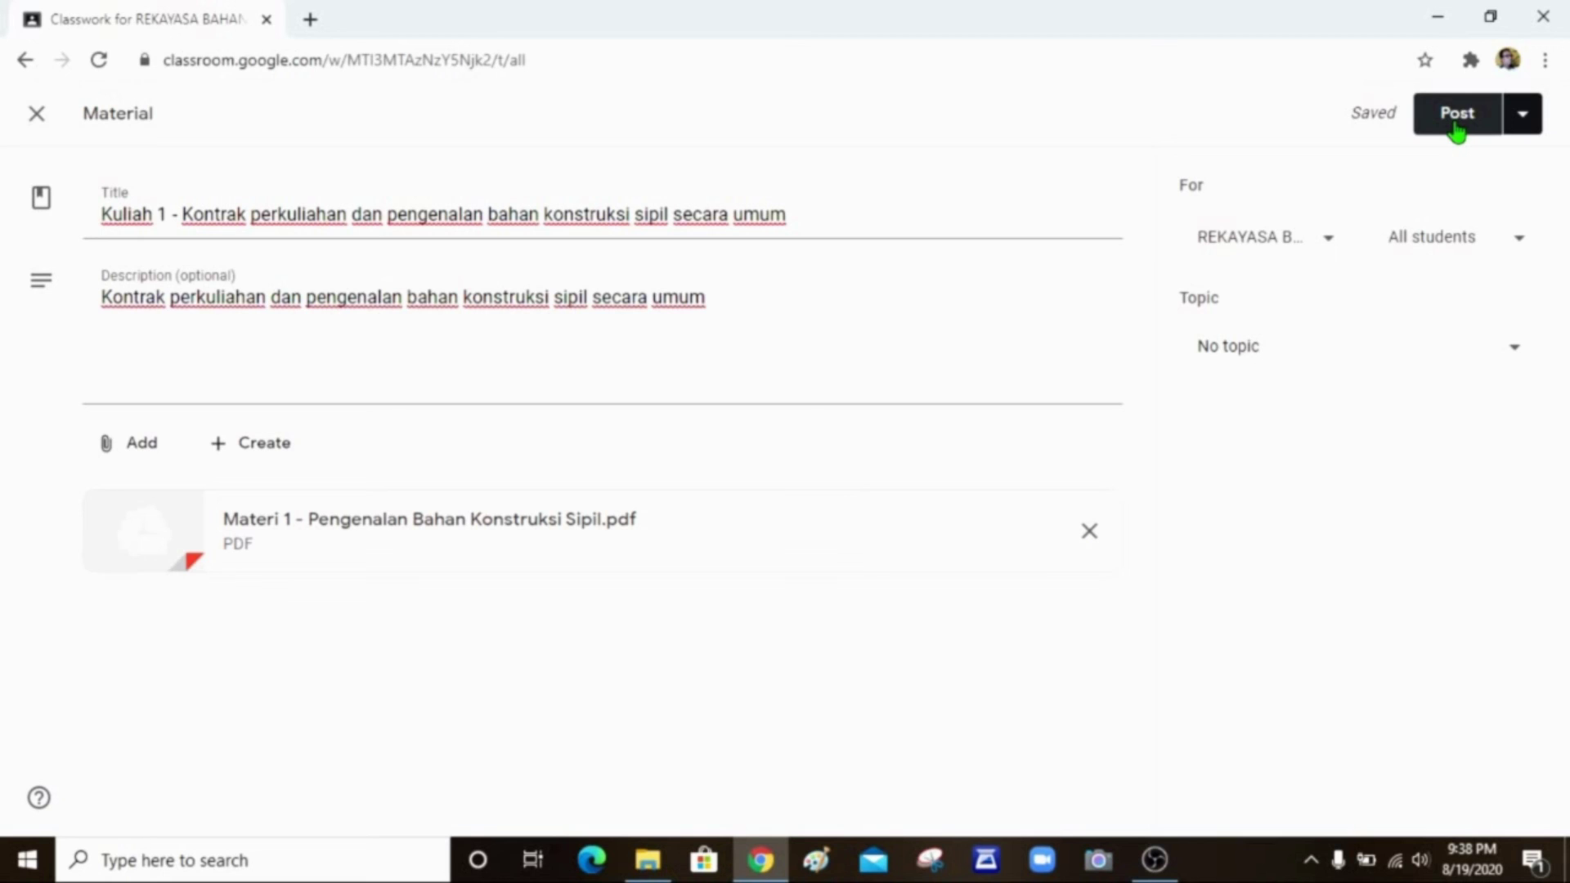
Post the Kuliah 1 material and move it under the MATERI KULIAH topic.
{"action": "left_click", "coordinate": [1455, 117]}
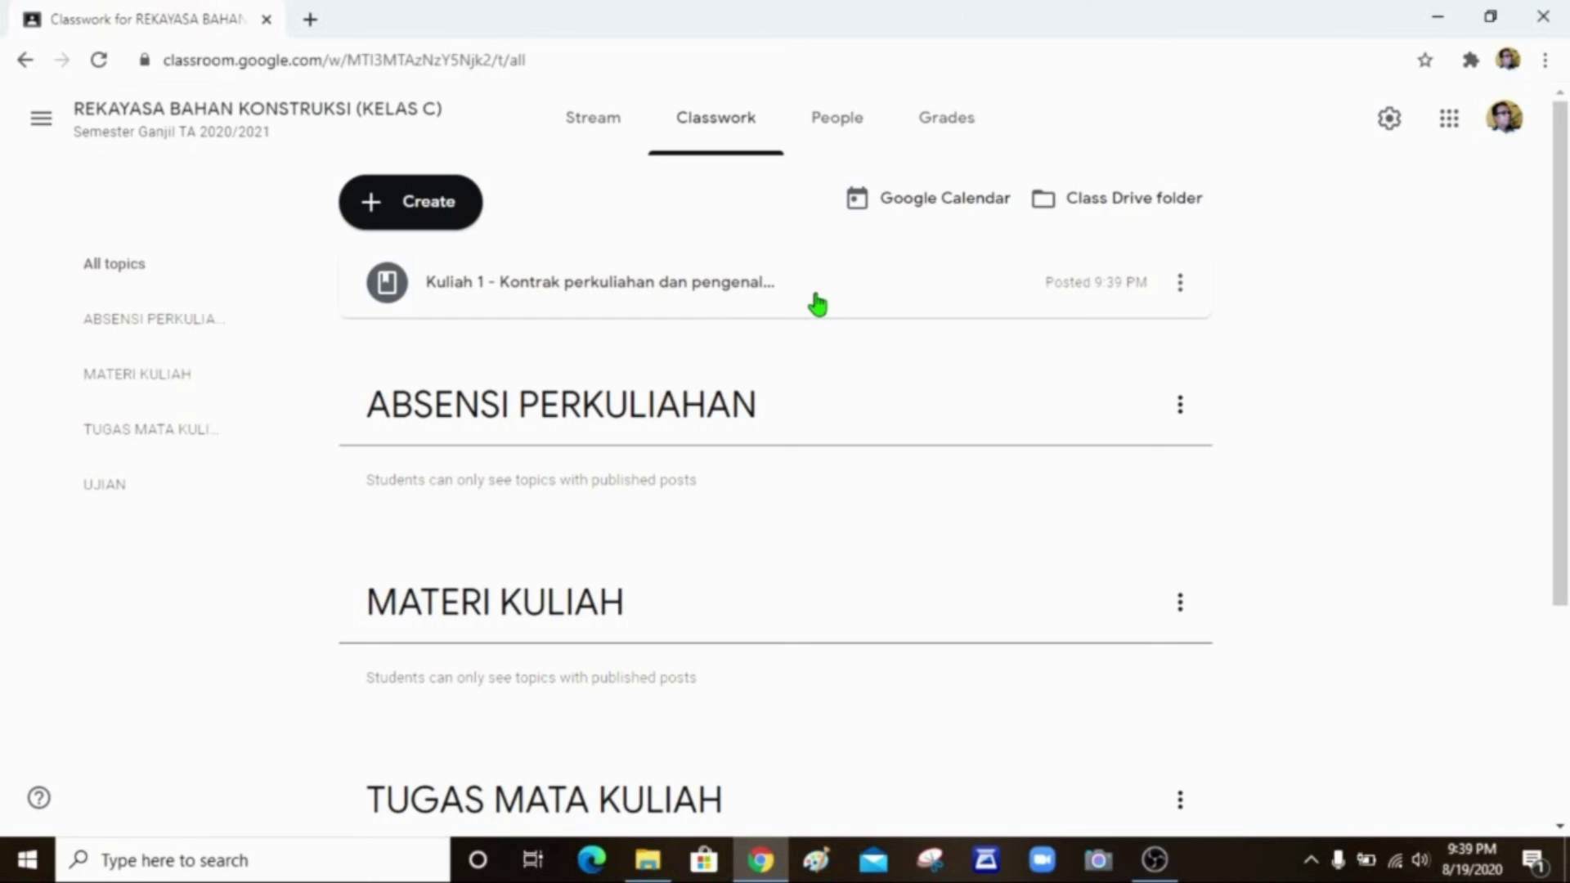
{"action": "left_click_drag", "start_coordinate": [817, 304], "coordinate": [512, 523]}
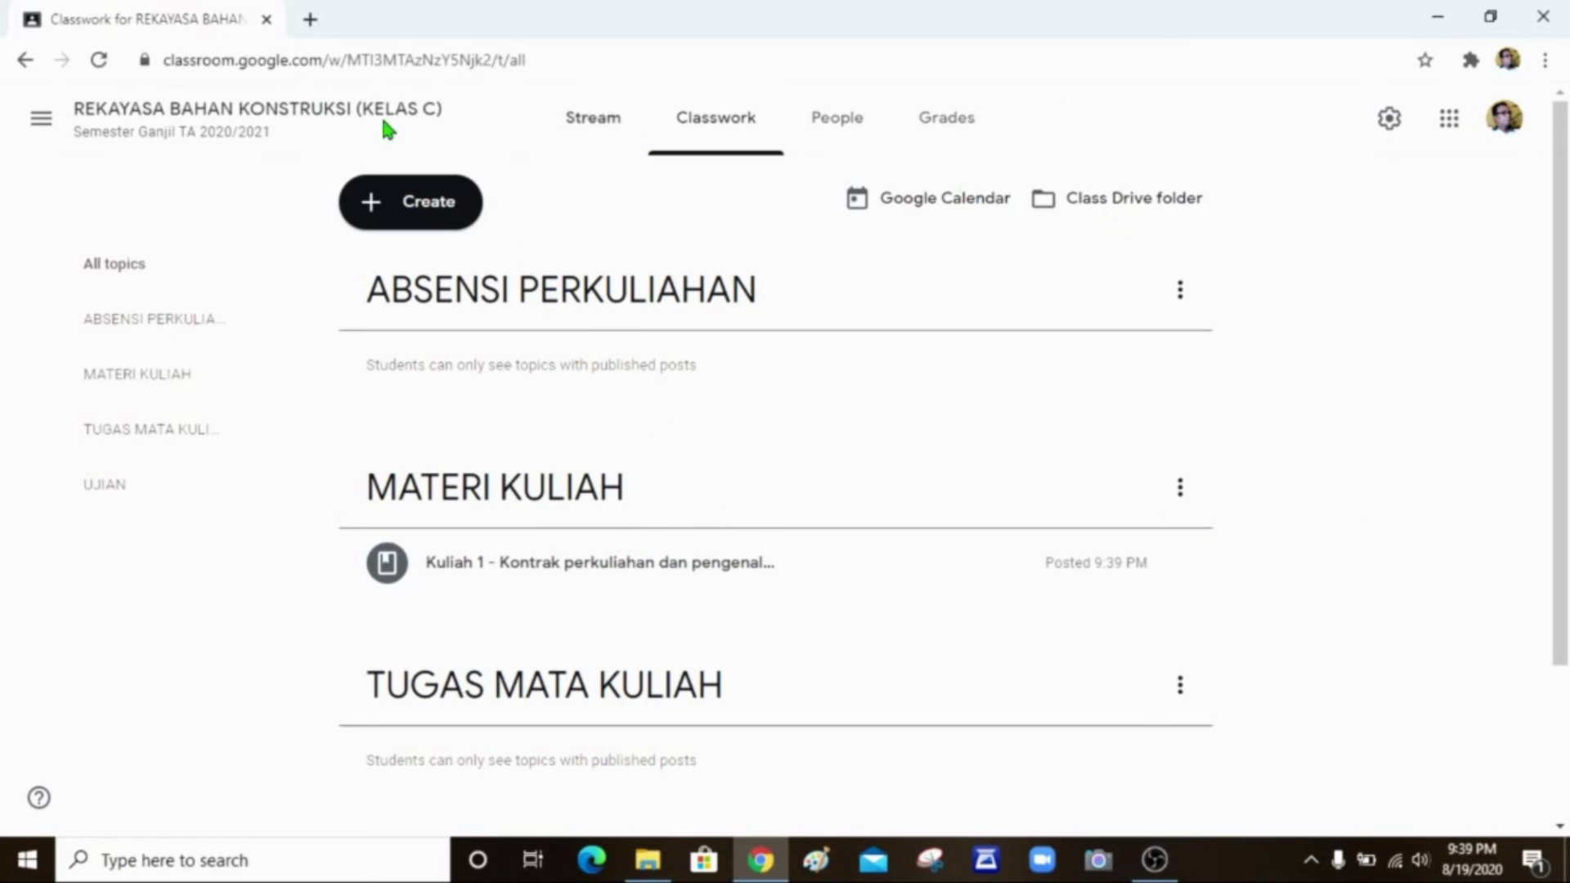
Create a new classwork material titled "Pengenalan bahan konstruksi sipil".
{"action": "left_click", "coordinate": [424, 211]}
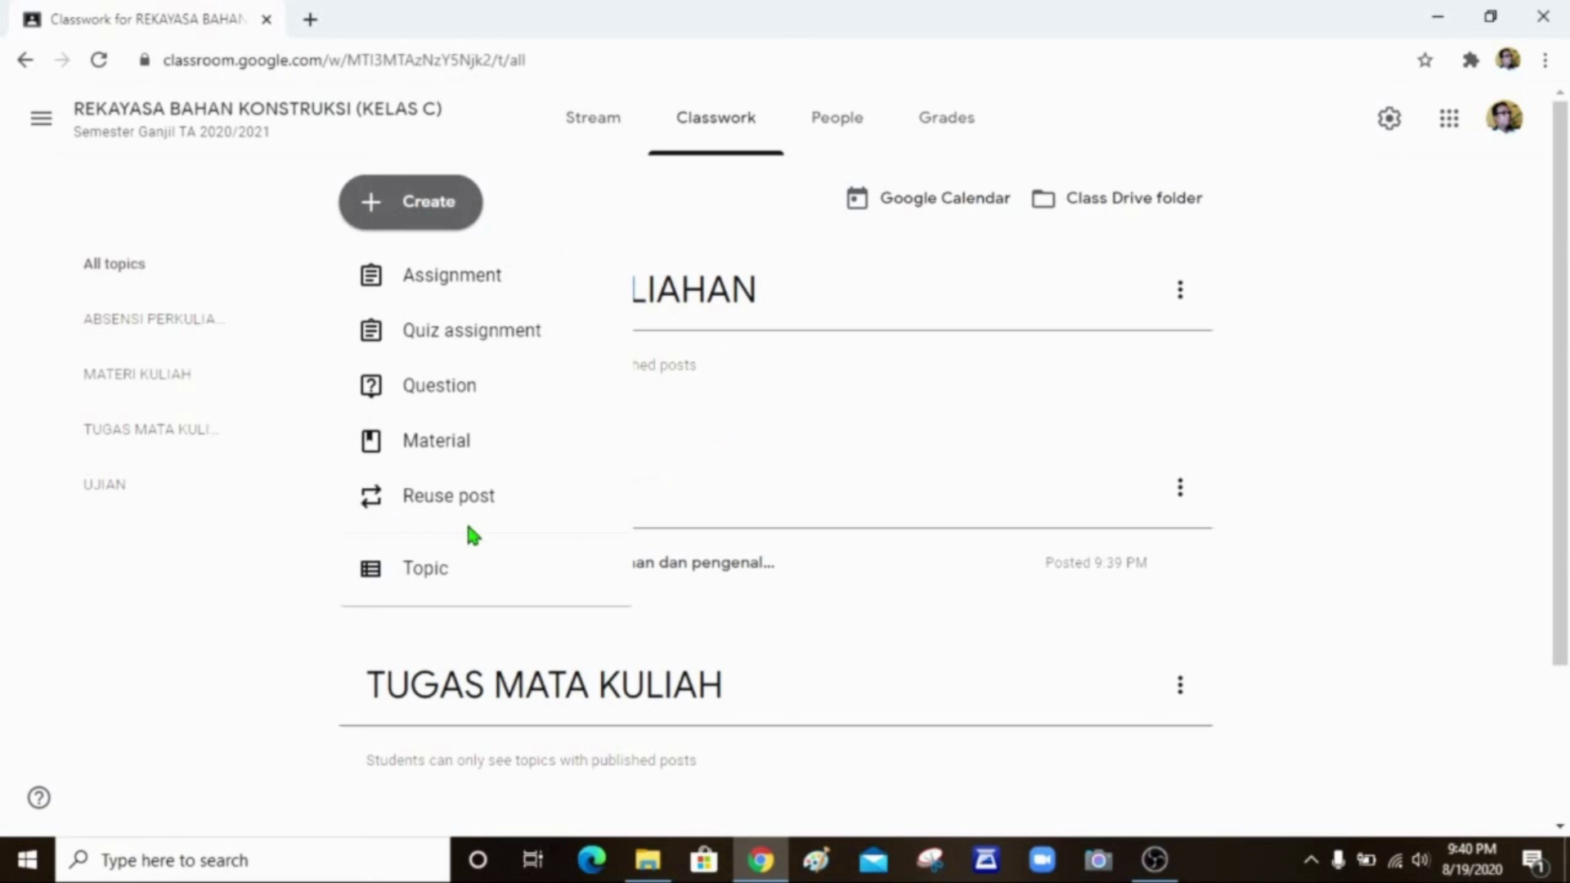
{"action": "left_click", "coordinate": [455, 446]}
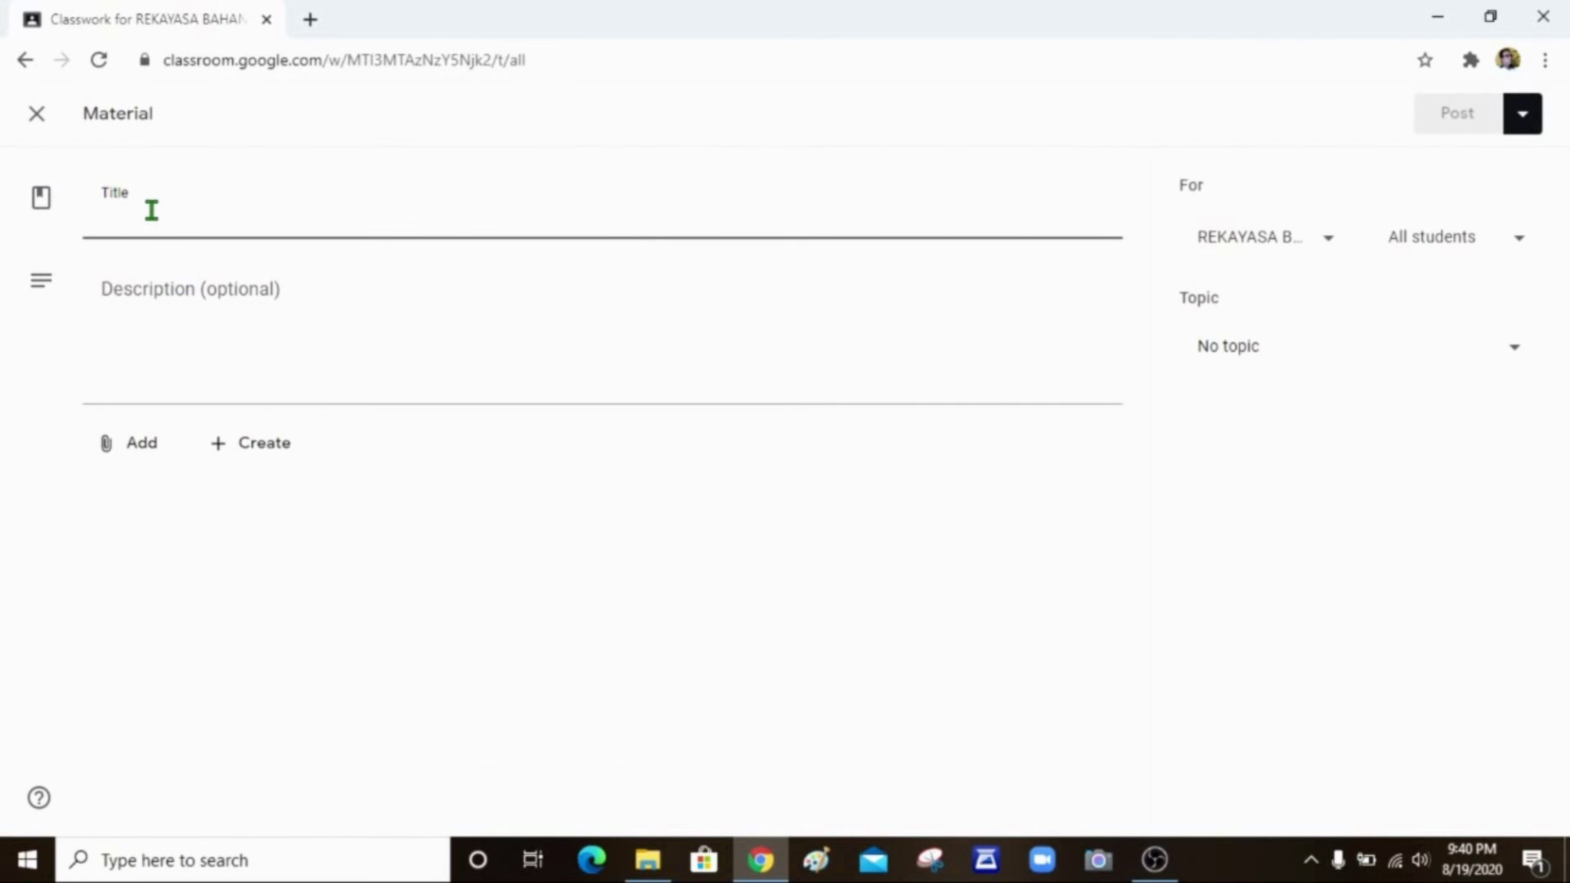
{"action": "type", "text": "Pen"}
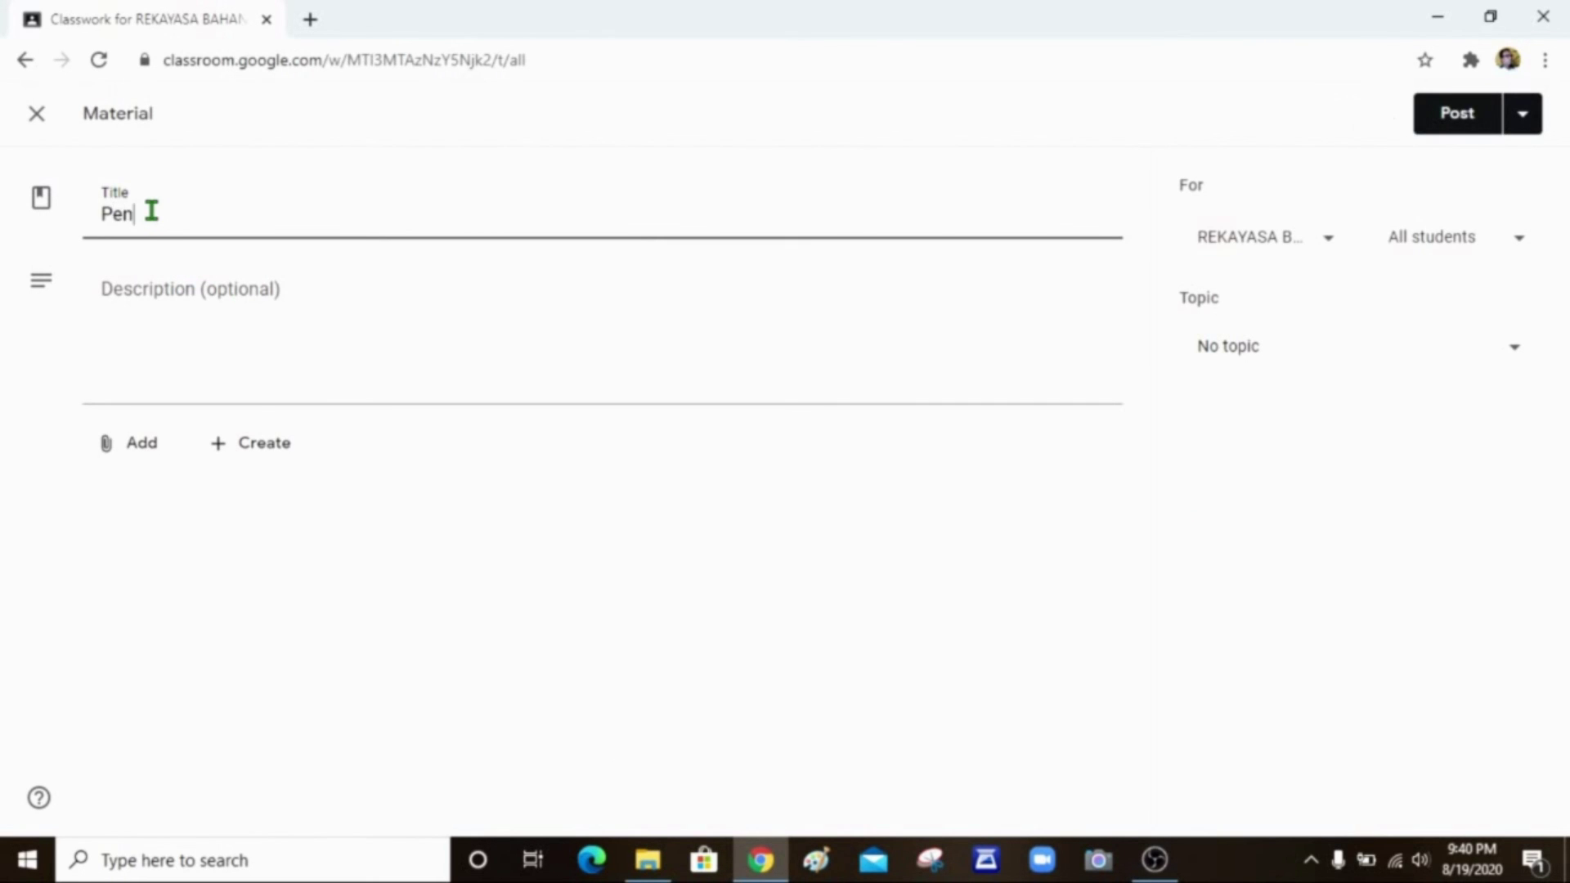
{"action": "type", "text": "genalan bahan ko"}
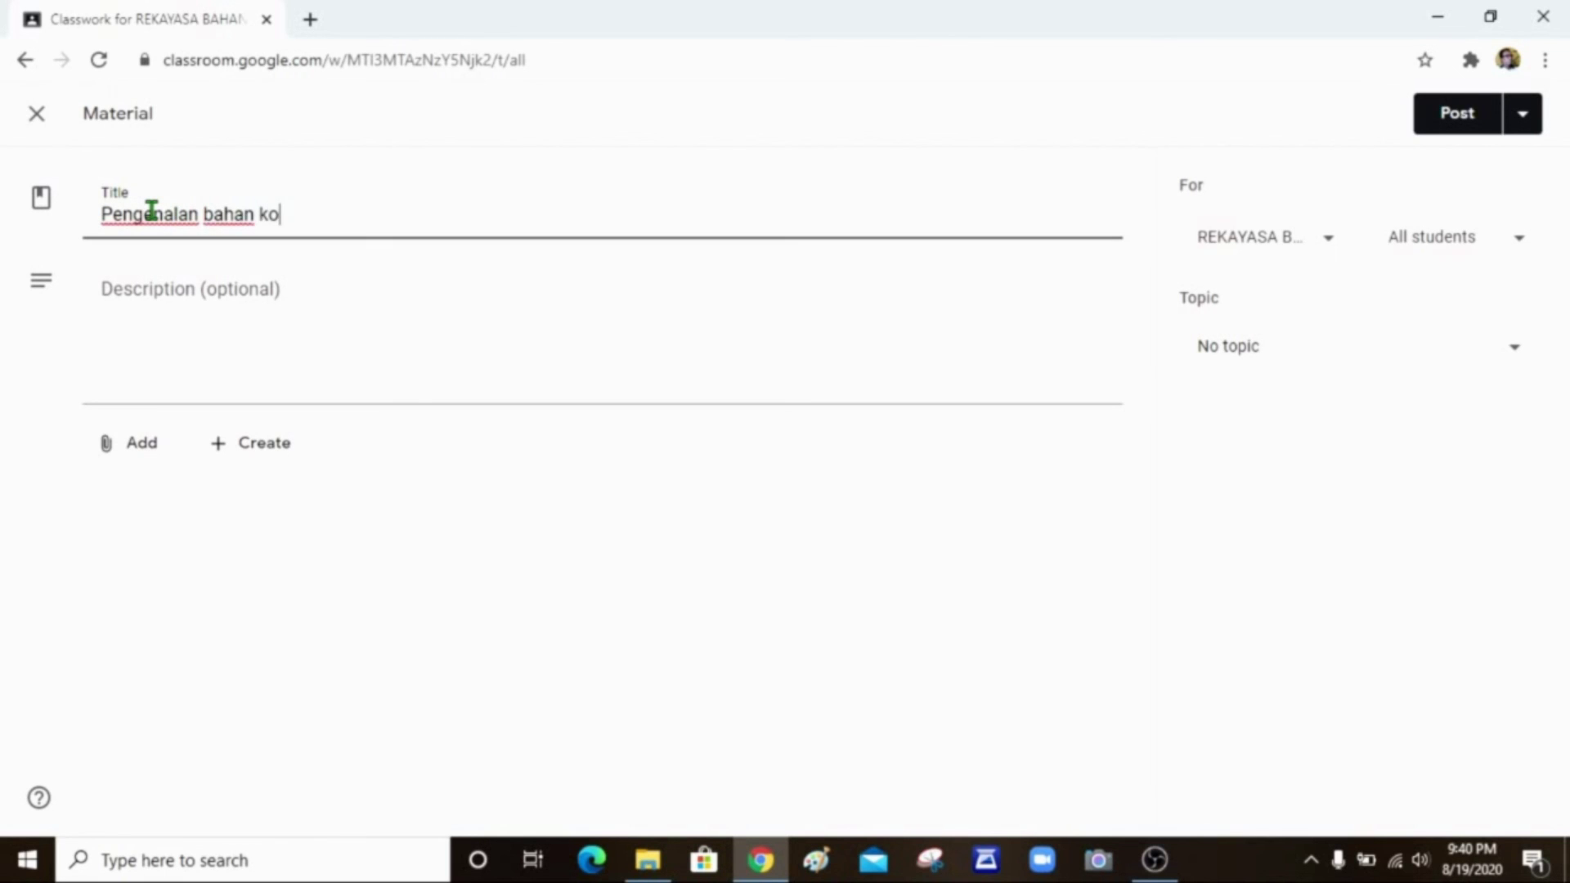
{"action": "type", "text": "nstruksi s"}
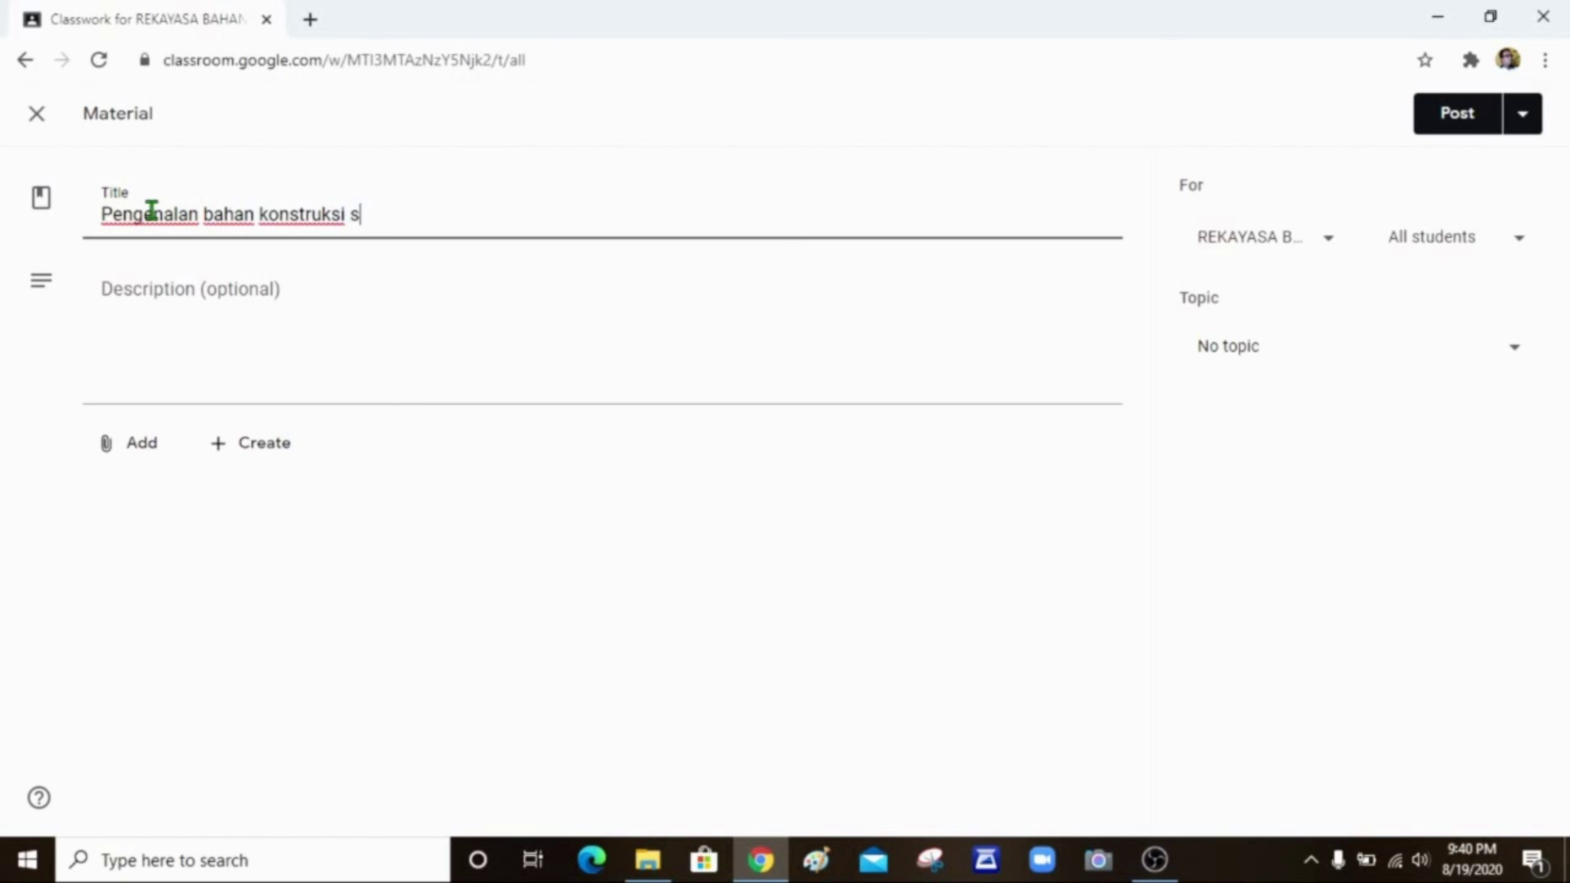
{"action": "type", "text": "ipil"}
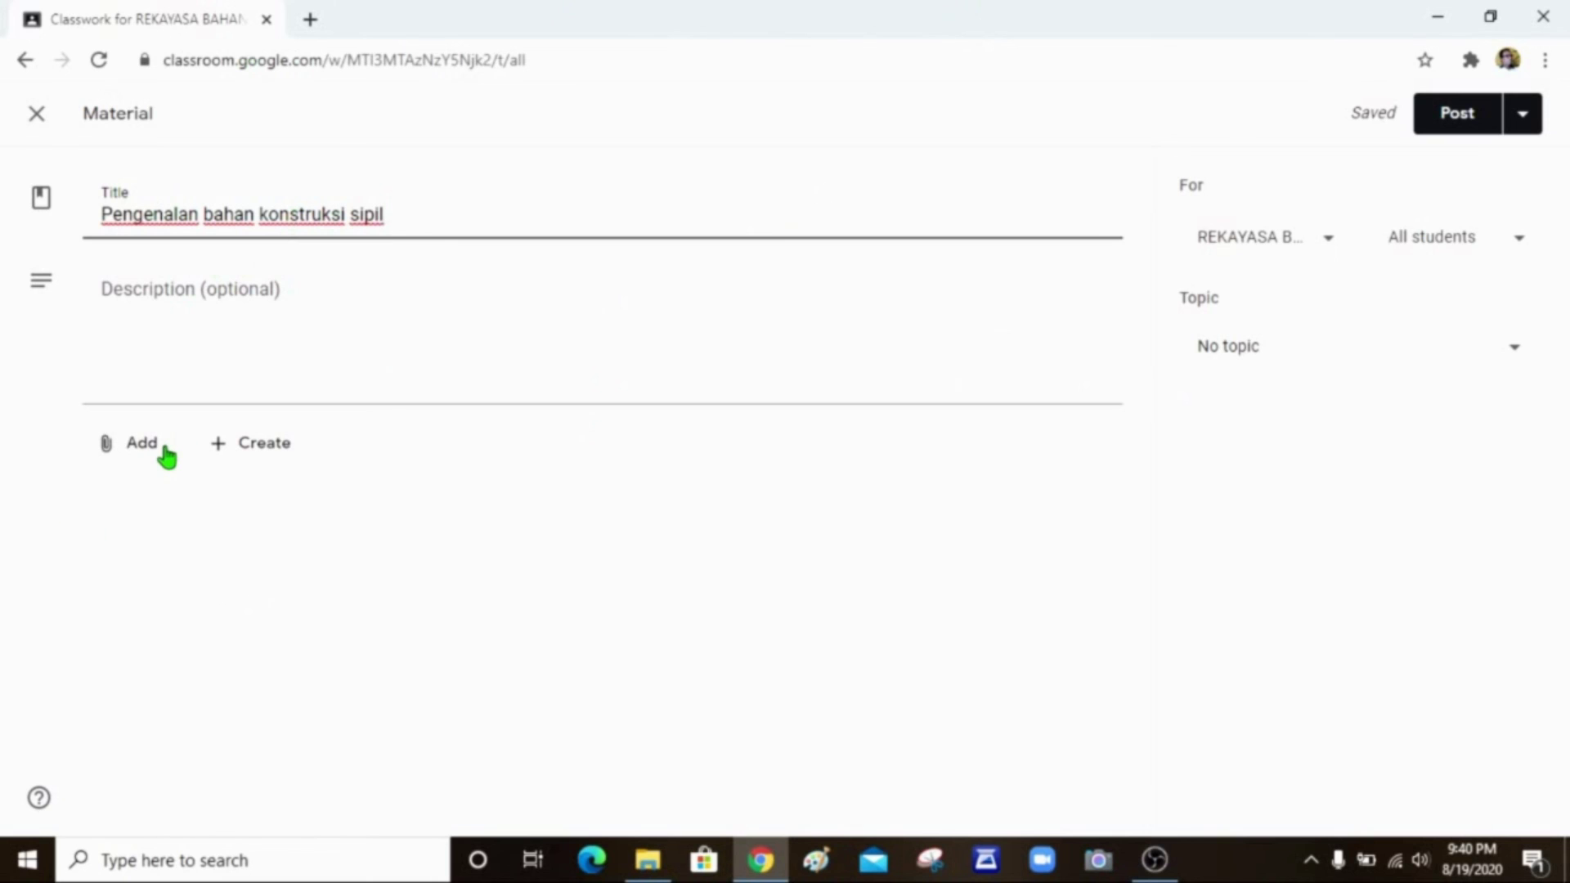
Start adding a YouTube video to the material and search for "JF engineering edu".
{"action": "left_click", "coordinate": [144, 449]}
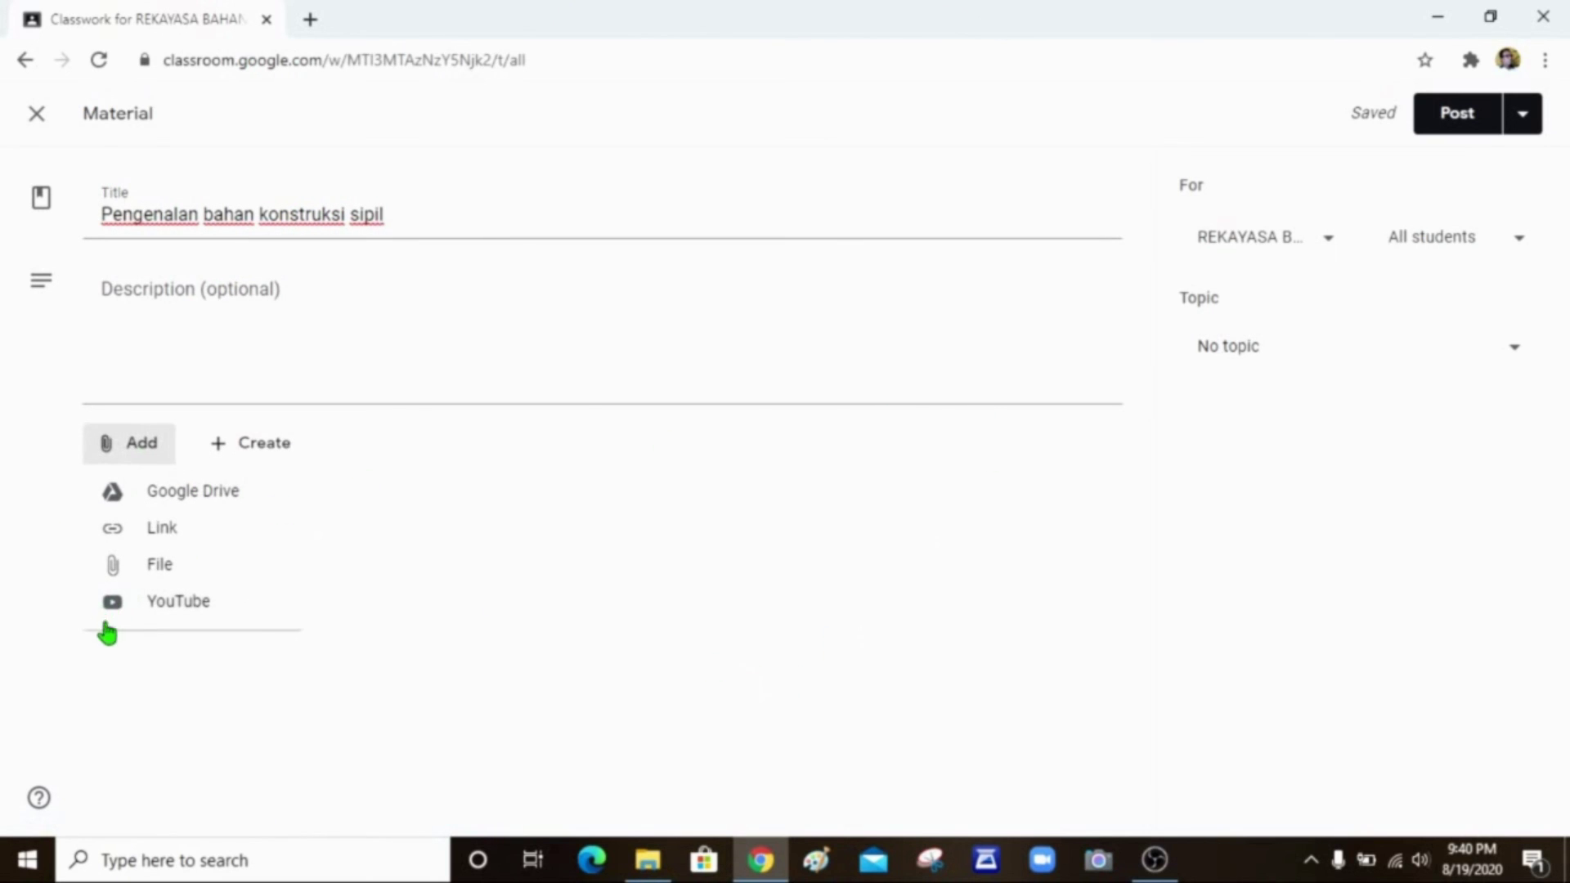
{"action": "left_click", "coordinate": [176, 618]}
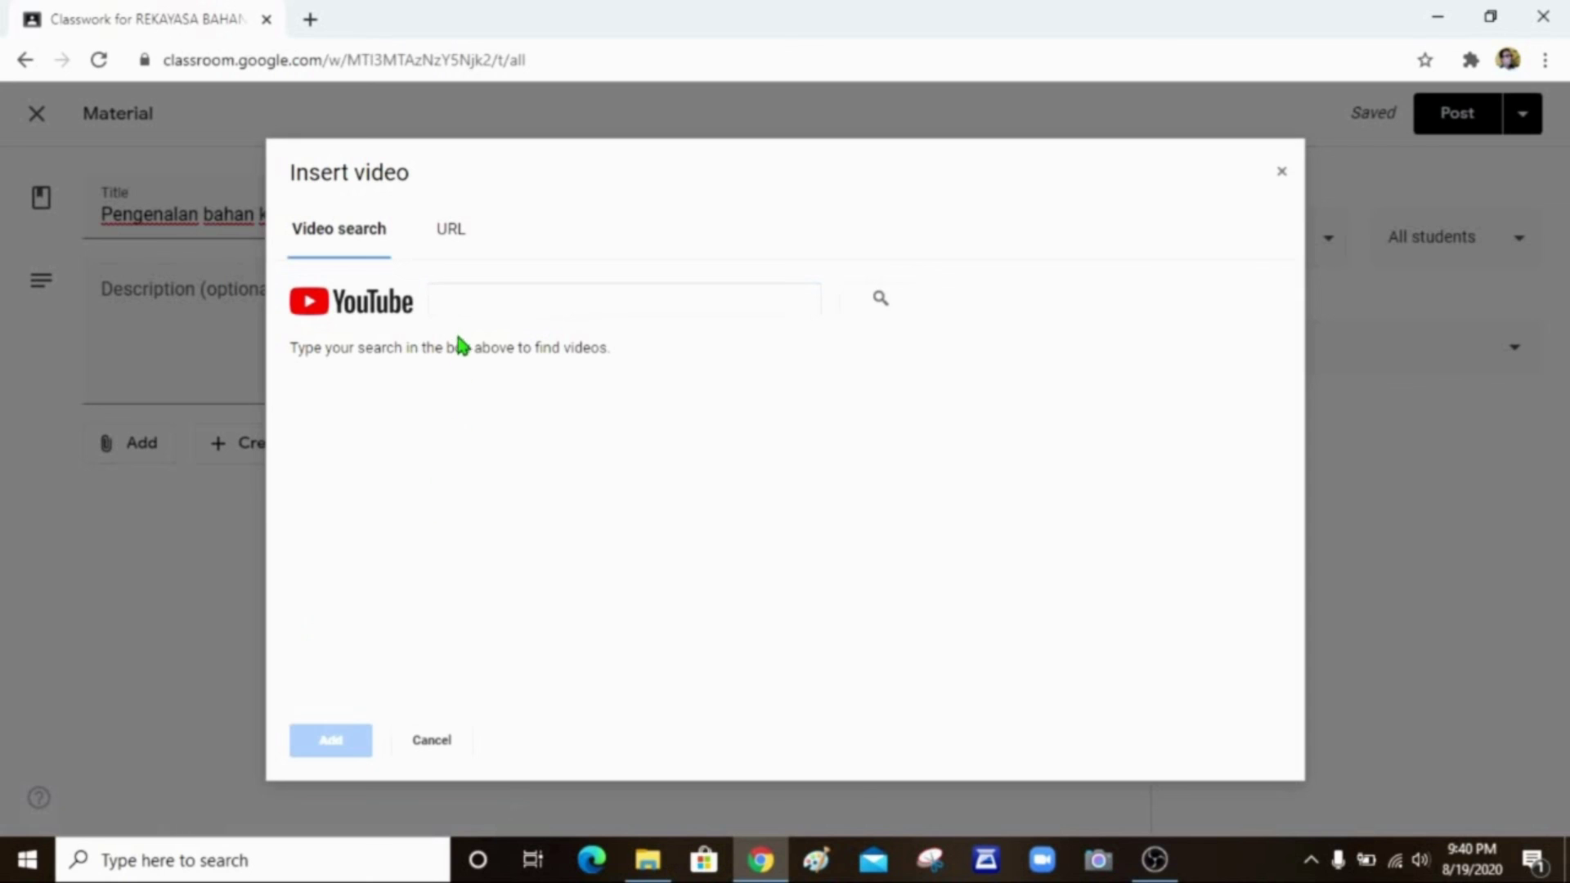
{"action": "left_click", "coordinate": [466, 300]}
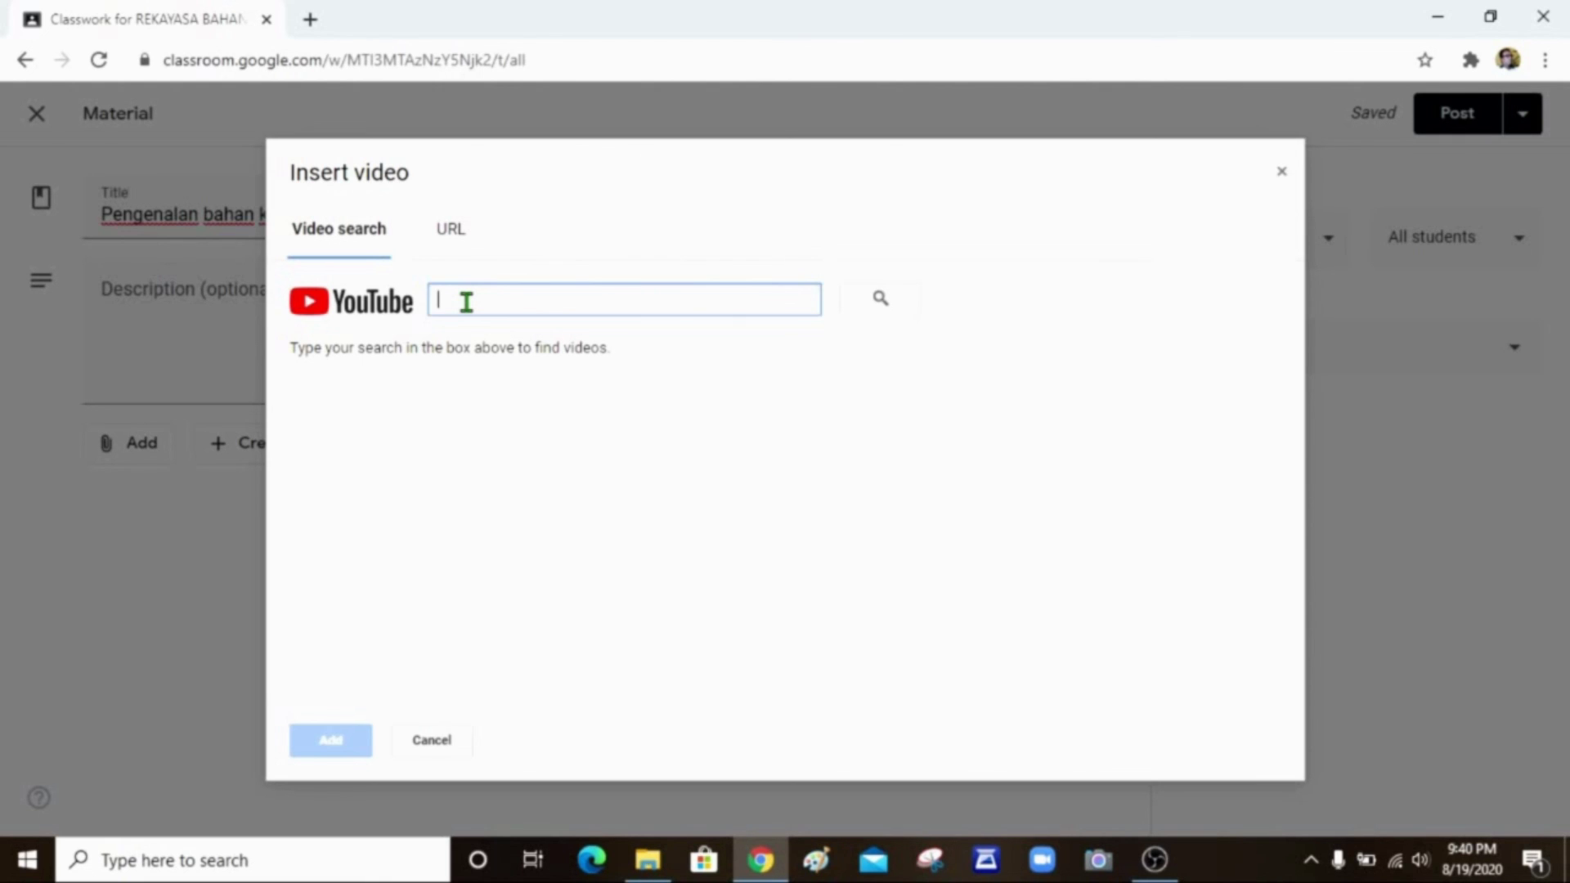
{"action": "type", "text": "JF"}
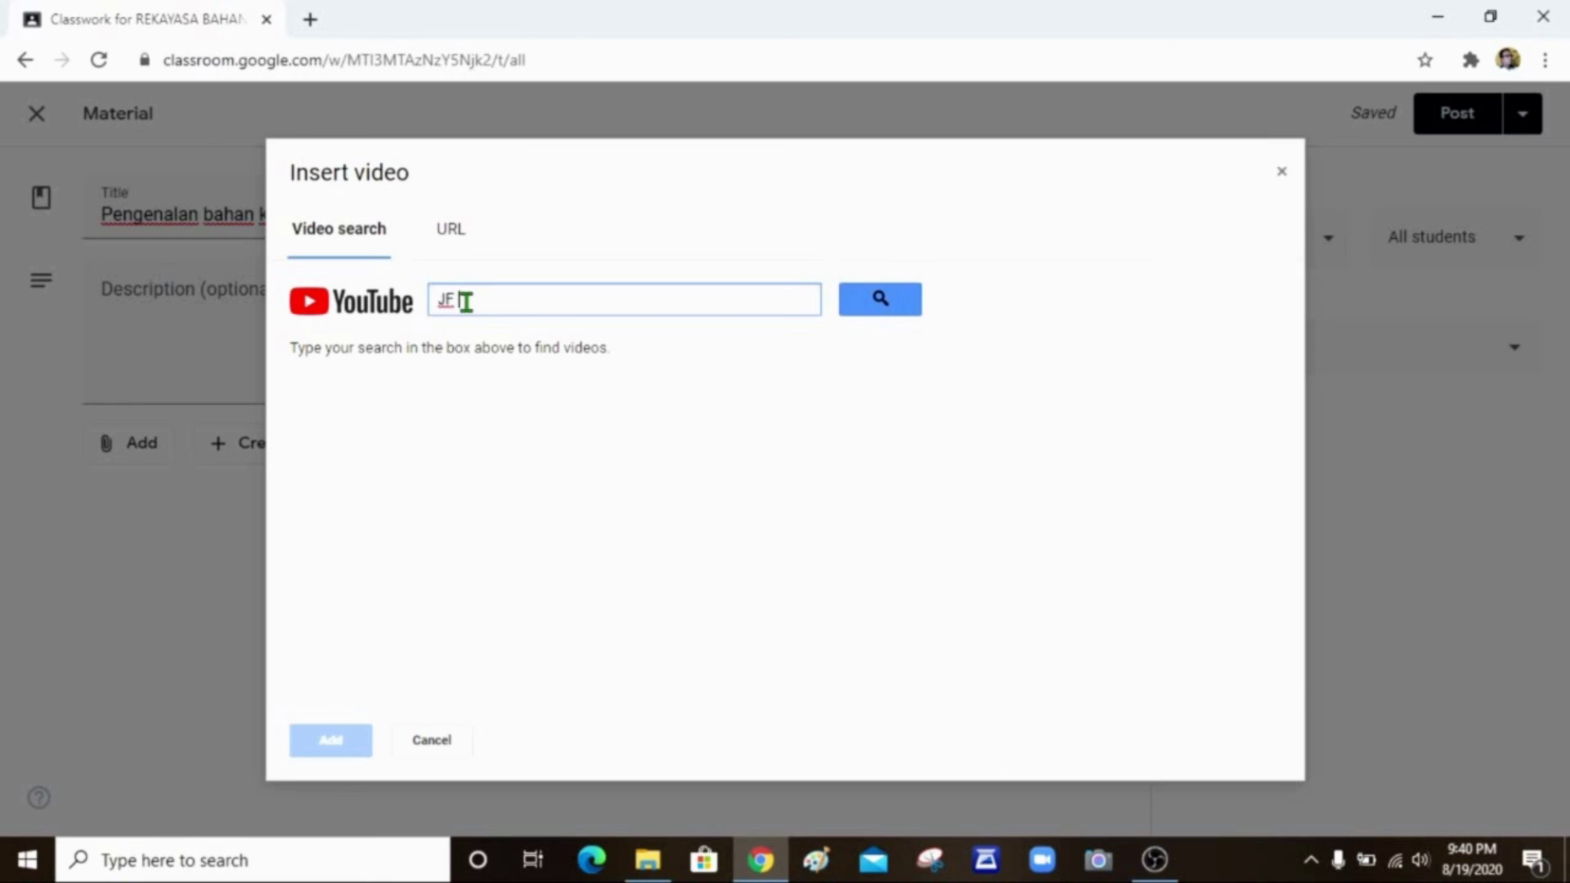
{"action": "type", "text": " Sngineering edu"}
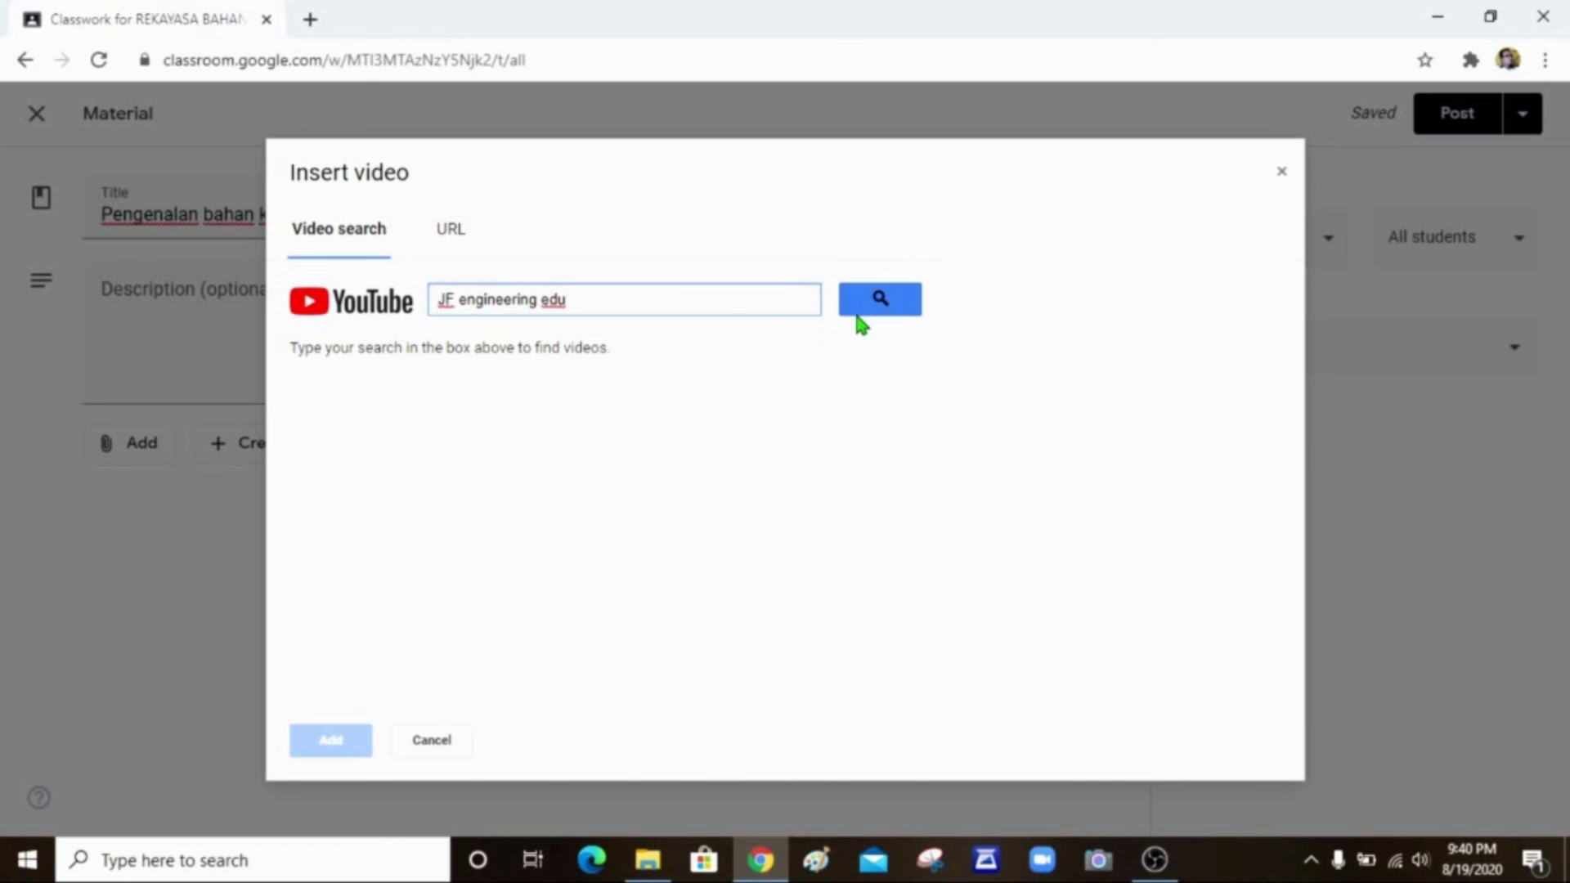
{"action": "left_click", "coordinate": [875, 309]}
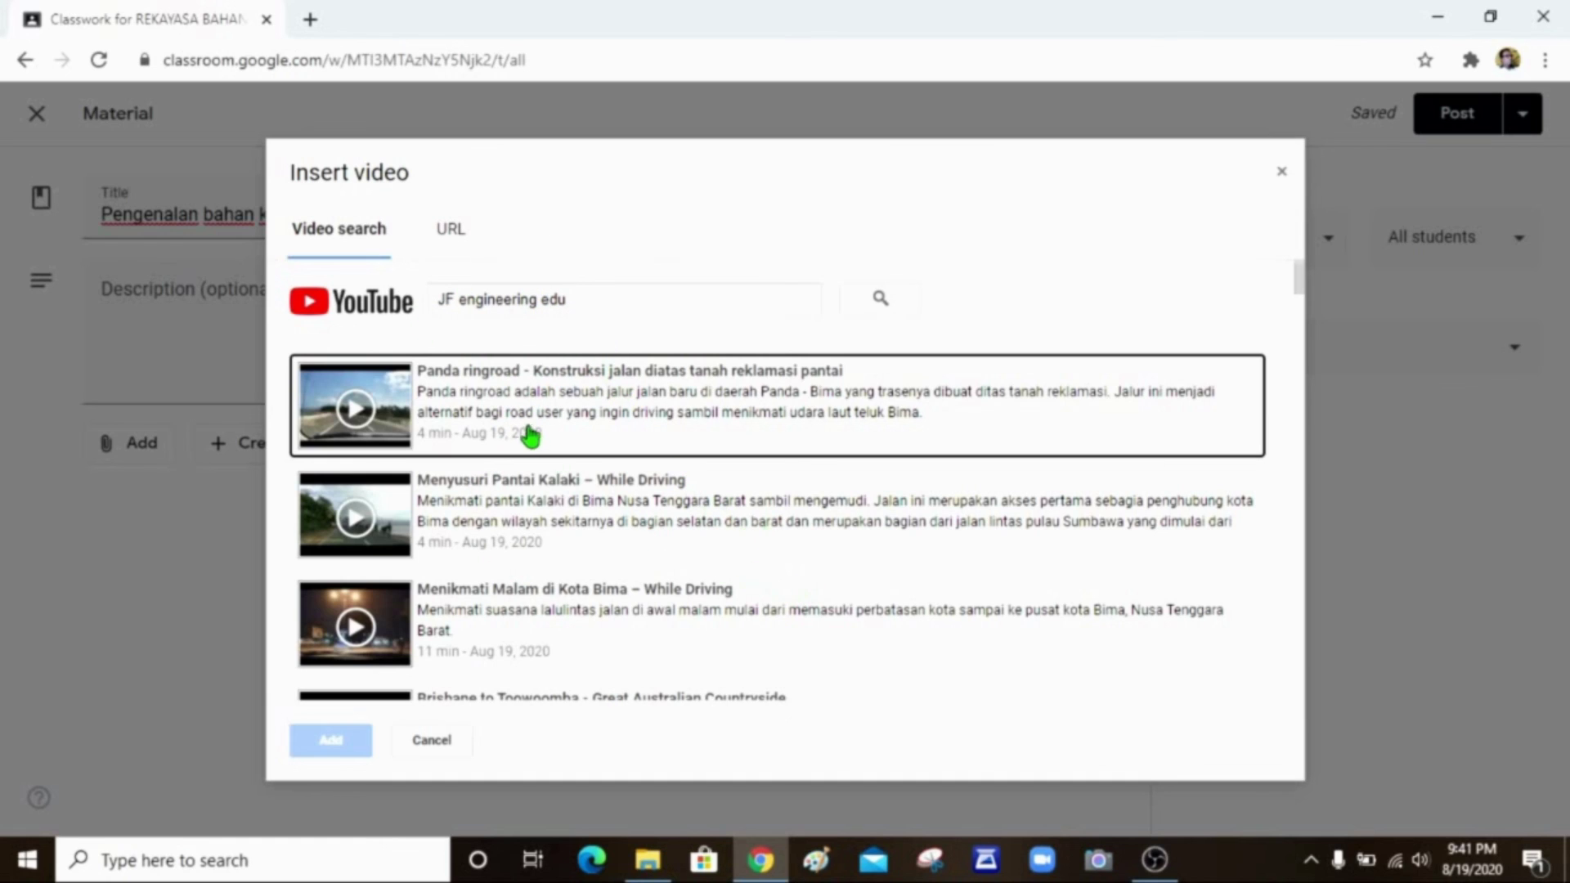
Look through the YouTube search results for lecture videos on construction materials.
{"action": "scroll", "coordinate": [801, 530], "scroll_direction": "down", "scroll_amount": 7}
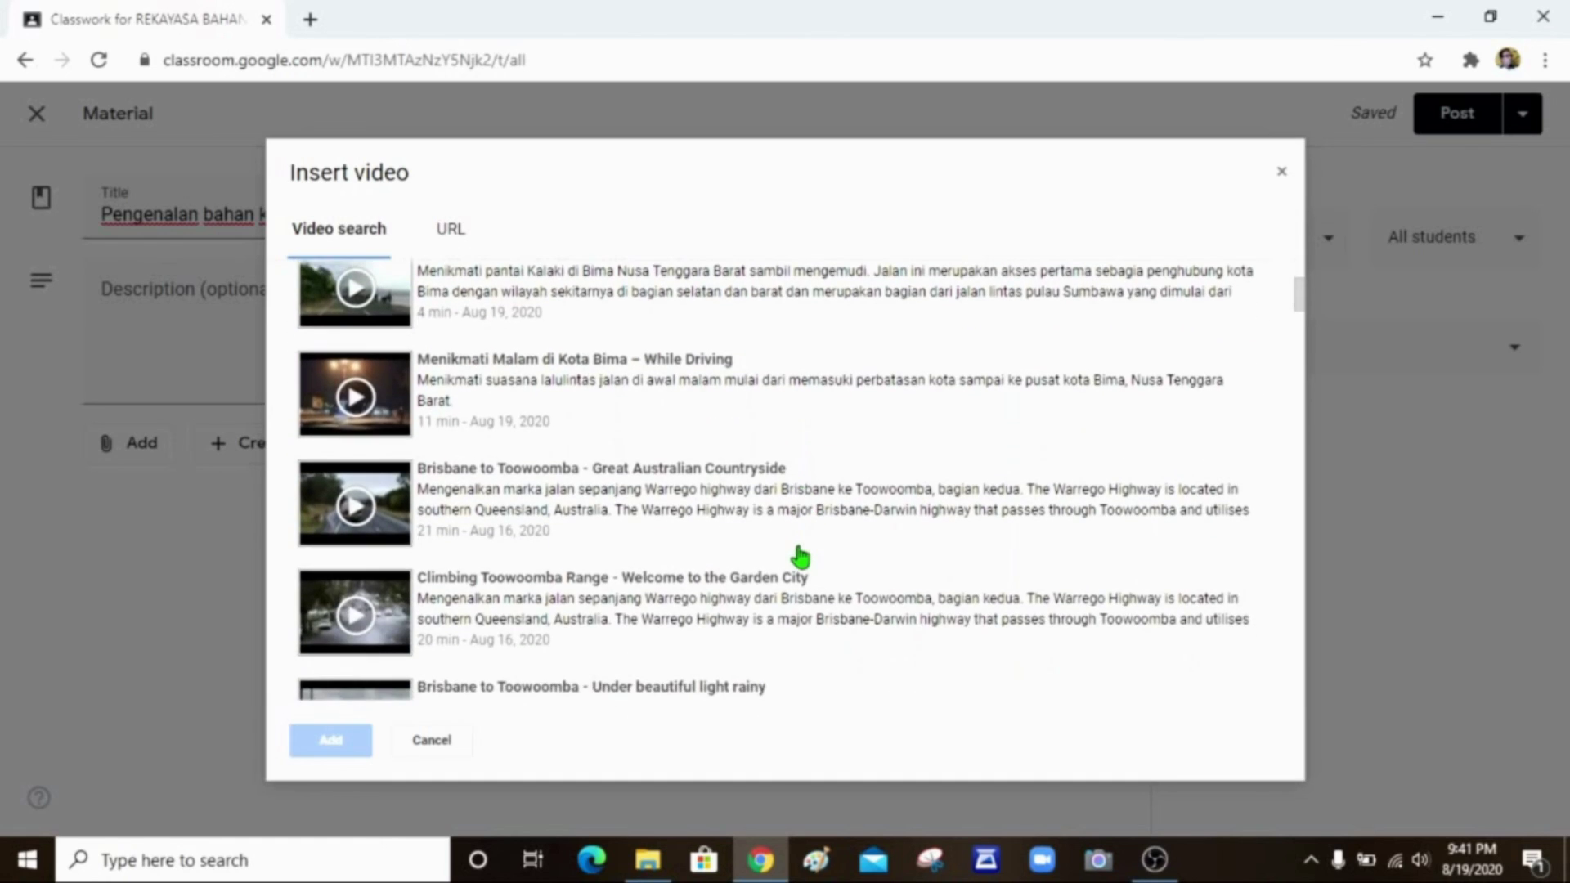
{"action": "scroll", "coordinate": [801, 560], "scroll_direction": "down", "scroll_amount": 7}
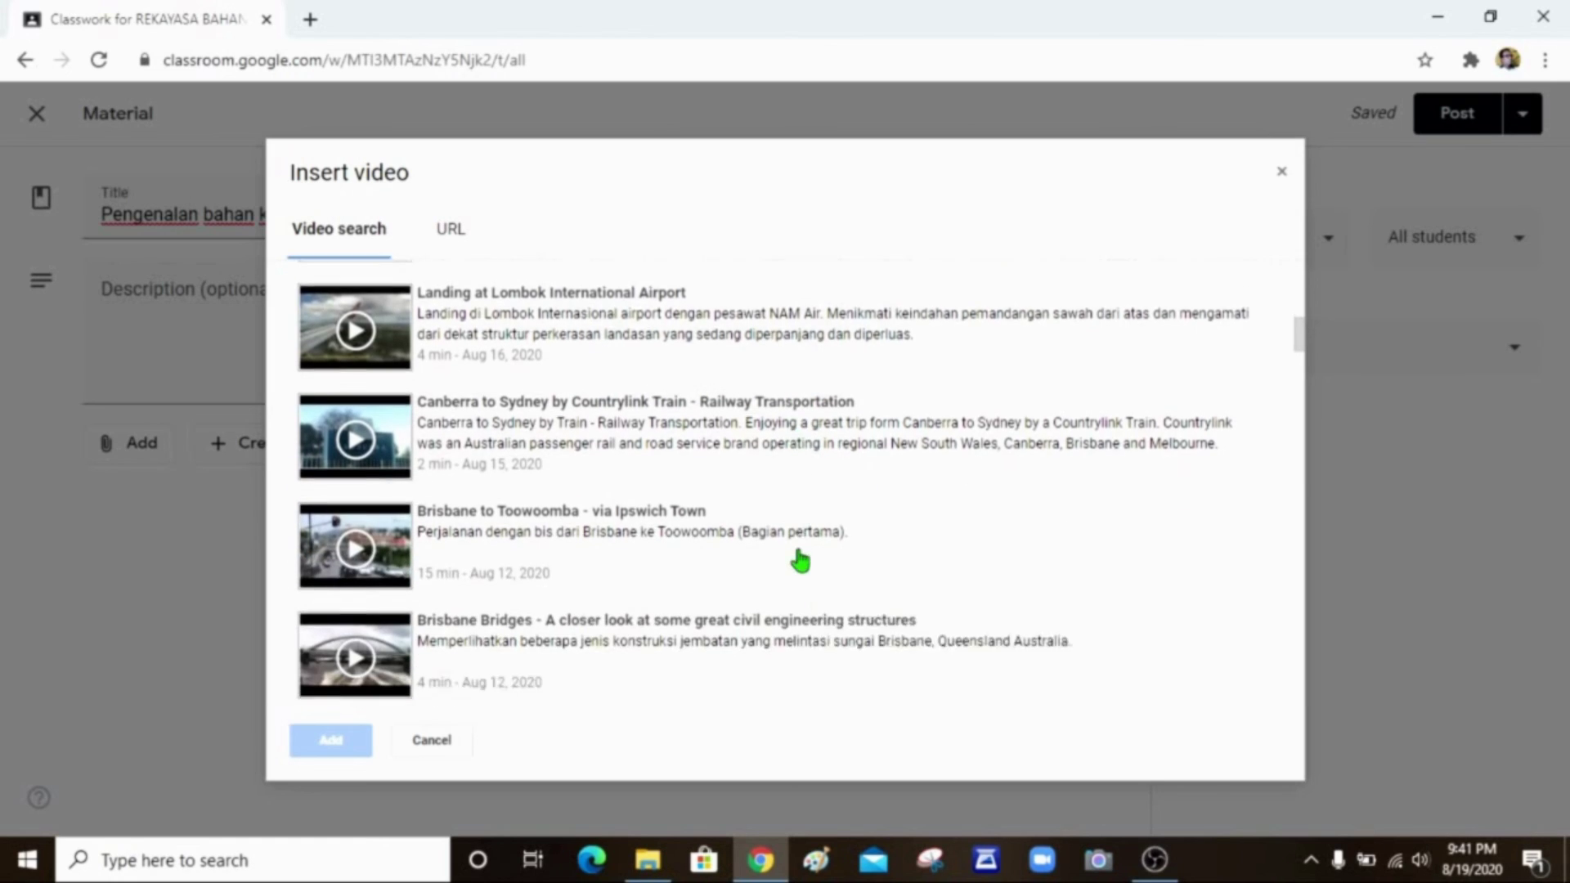
{"action": "scroll", "coordinate": [801, 560], "scroll_direction": "down", "scroll_amount": 1}
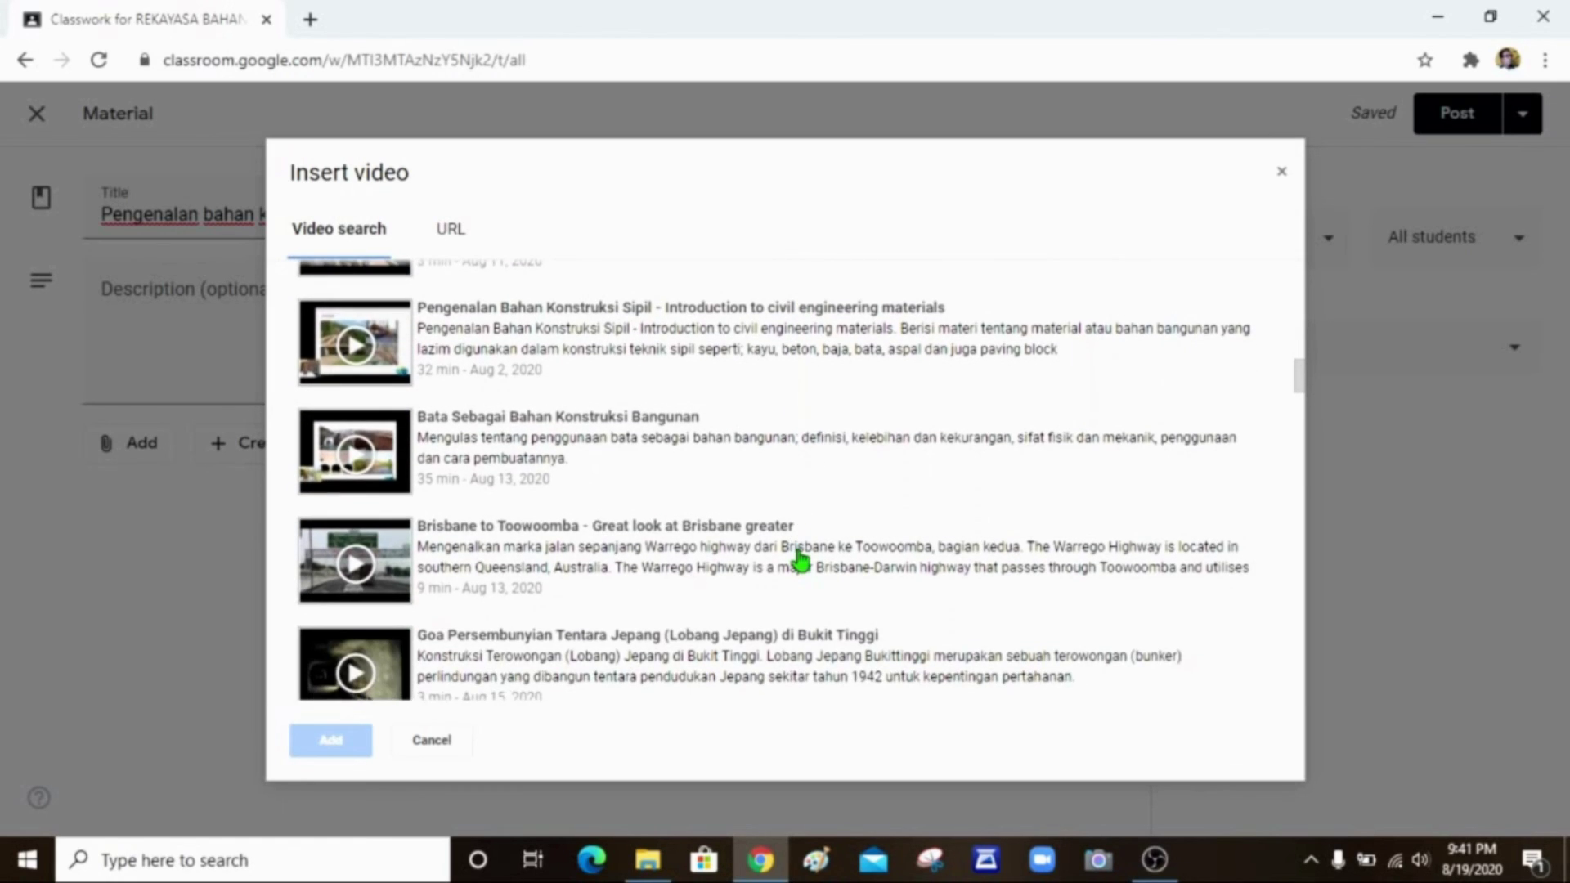
{"action": "scroll", "coordinate": [802, 560], "scroll_direction": "down", "scroll_amount": 2}
{"action": "scroll", "coordinate": [801, 560], "scroll_direction": "down", "scroll_amount": 1}
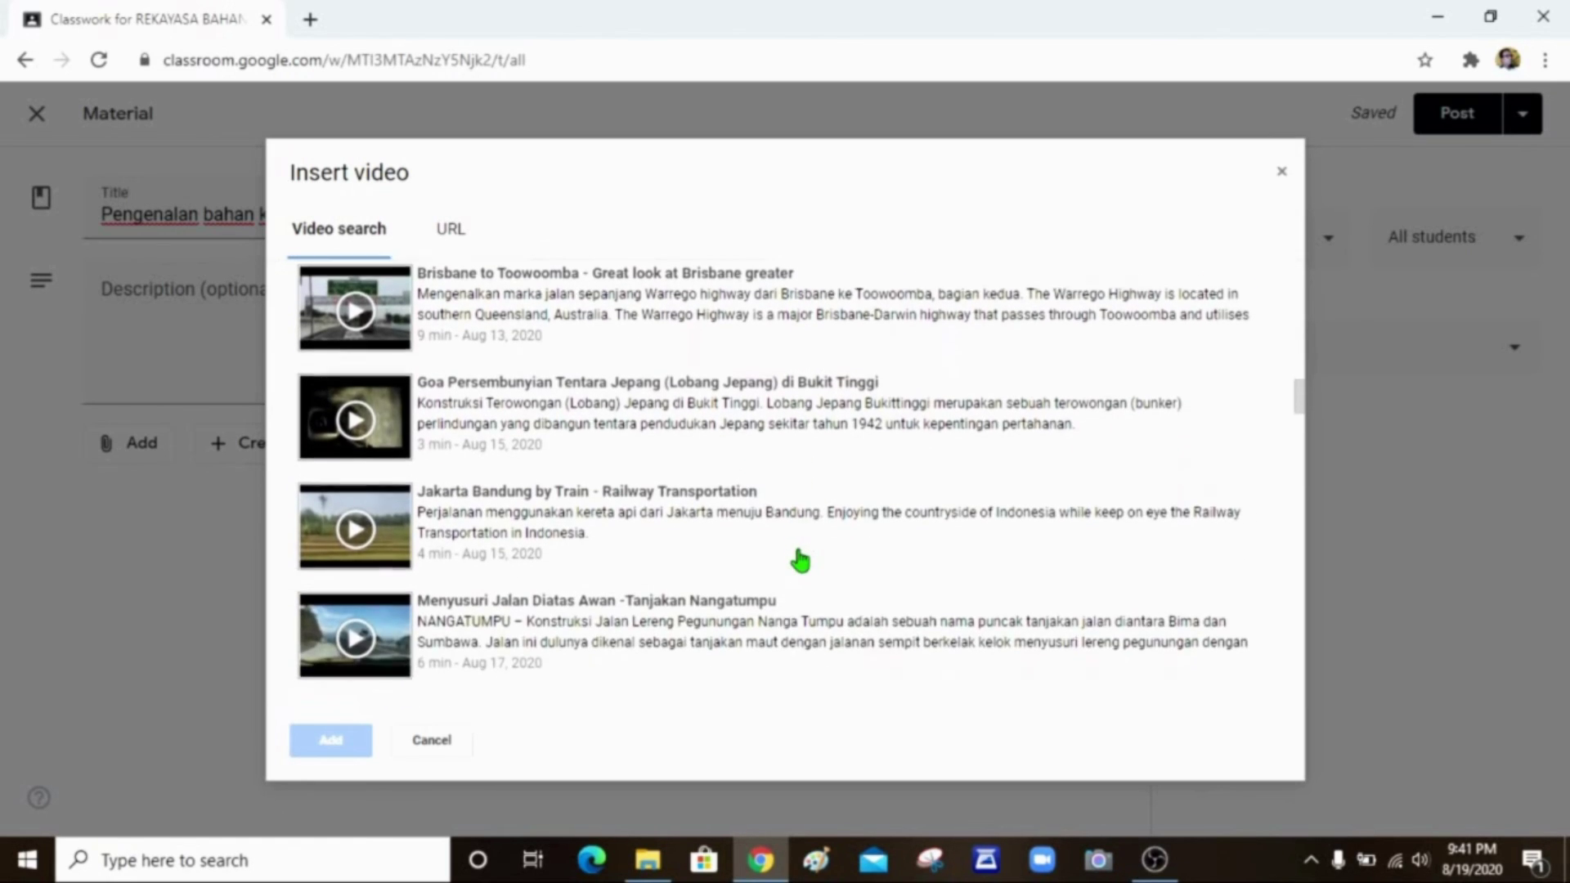
{"action": "scroll", "coordinate": [801, 561], "scroll_direction": "down", "scroll_amount": 2}
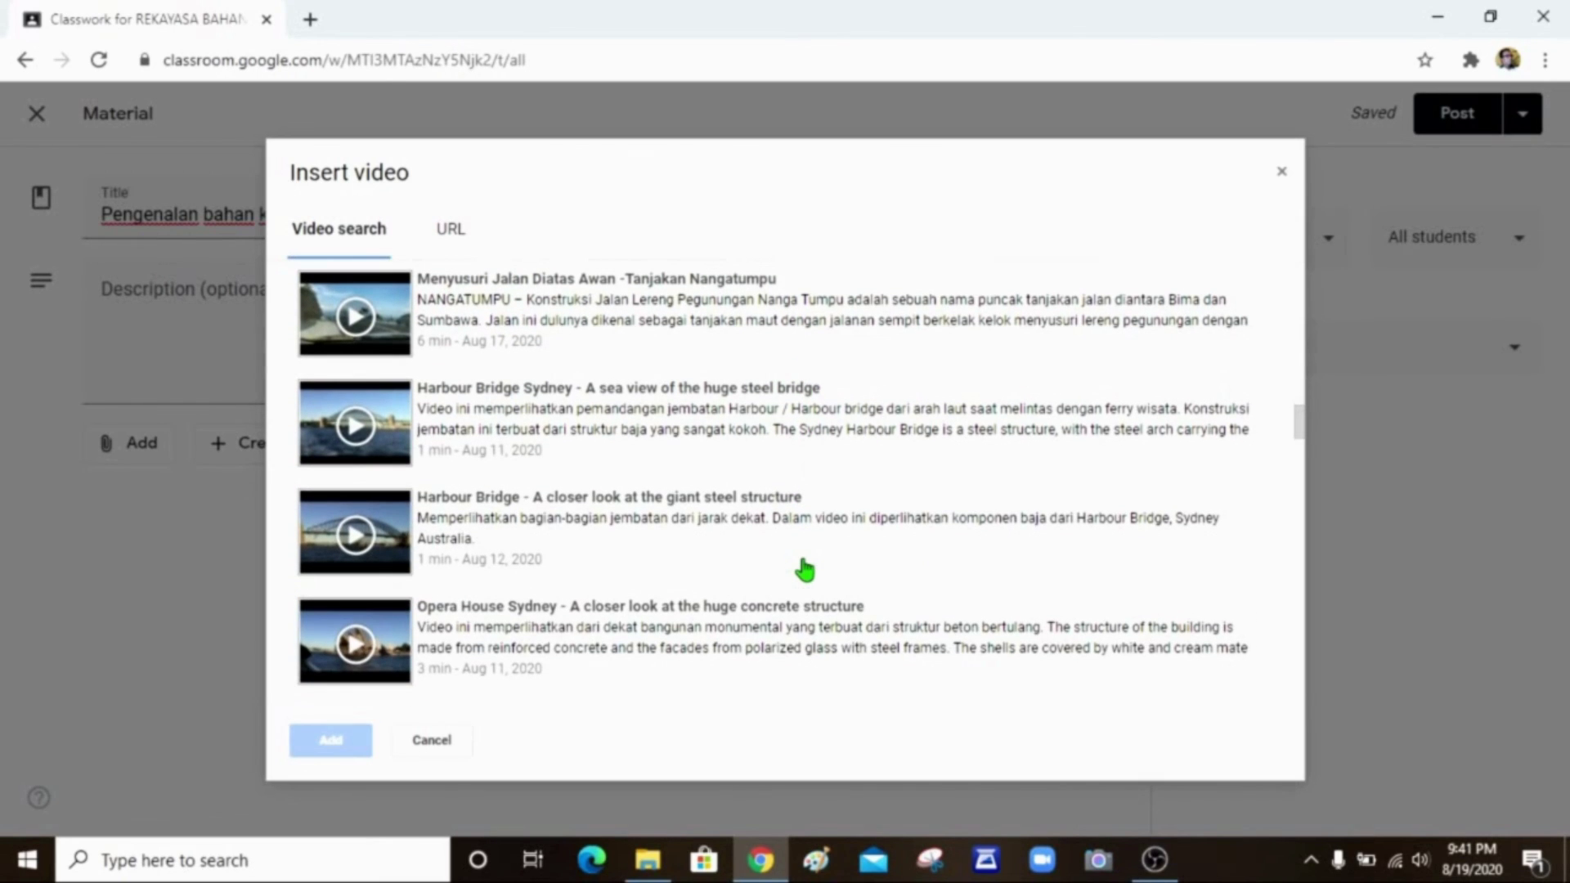
{"action": "scroll", "coordinate": [805, 569], "scroll_direction": "down", "scroll_amount": 2}
{"action": "scroll", "coordinate": [805, 570], "scroll_direction": "down", "scroll_amount": 2}
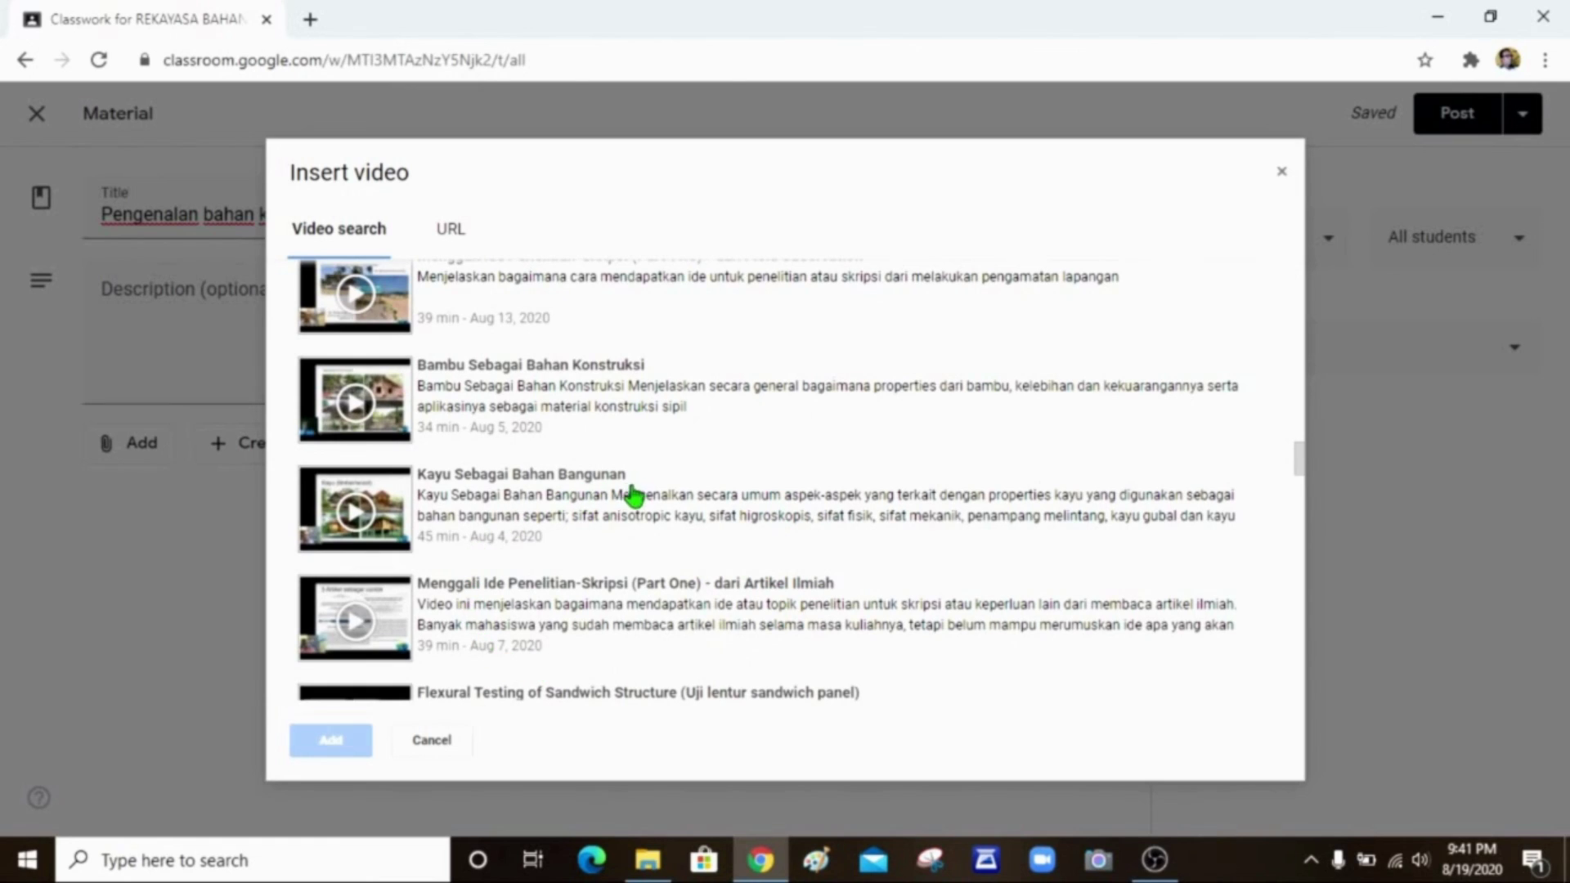
{"action": "scroll", "coordinate": [643, 515], "scroll_direction": "down", "scroll_amount": 2}
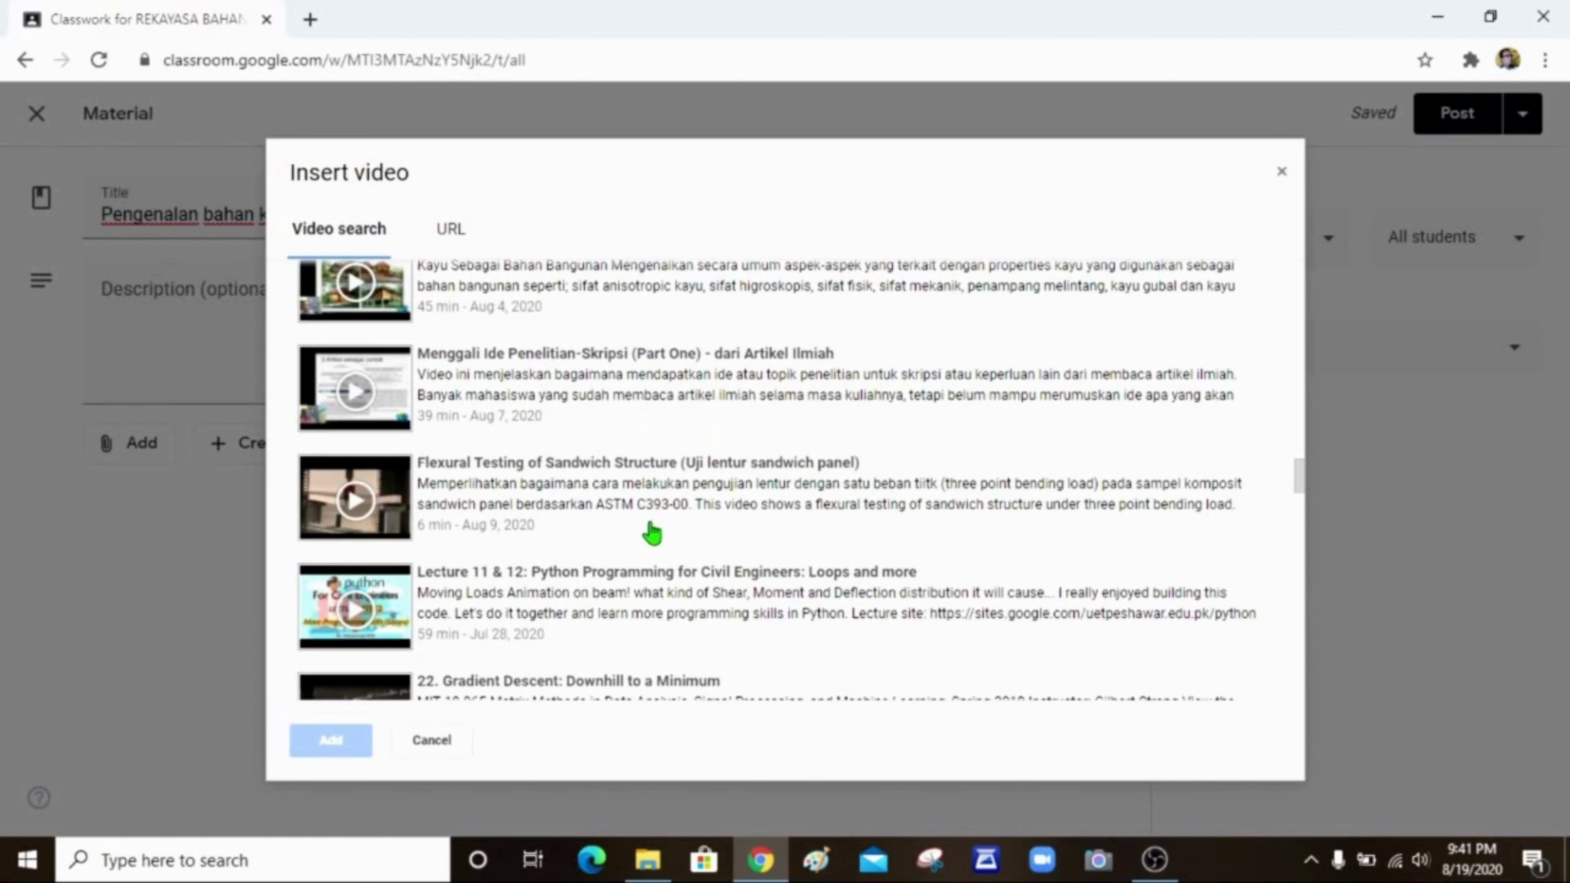
{"action": "scroll", "coordinate": [676, 573], "scroll_direction": "down", "scroll_amount": 1}
{"action": "scroll", "coordinate": [676, 572], "scroll_direction": "down", "scroll_amount": 5}
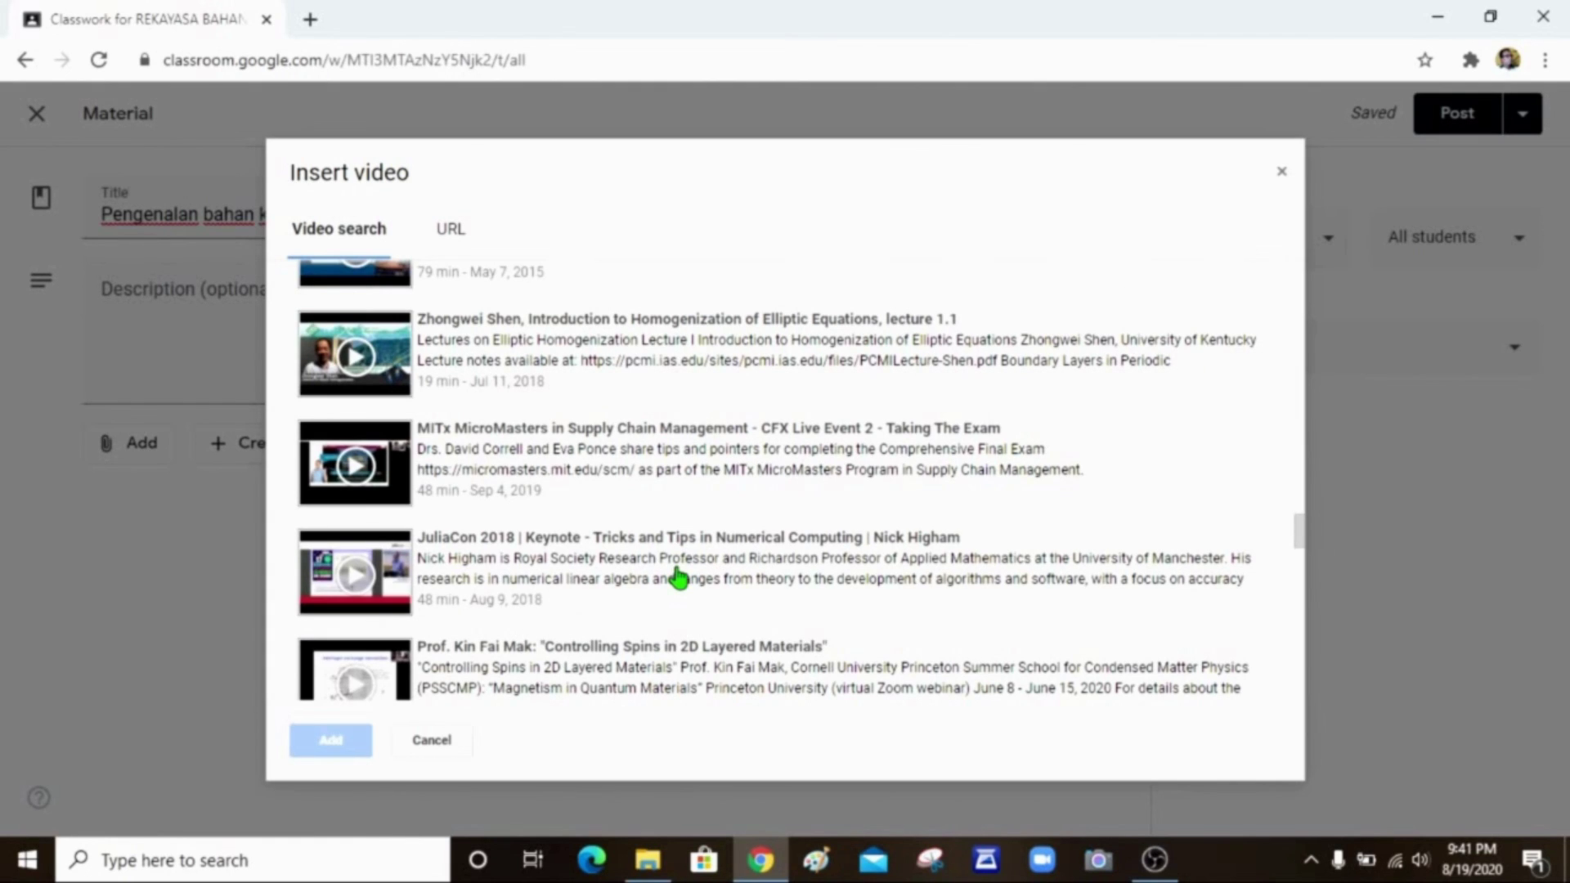
Attach the YouTube video "Pengenalan Bahan Konstruksi Sipil - Introduction to civil engineering materials" to the material.
{"action": "scroll", "coordinate": [678, 577], "scroll_direction": "up", "scroll_amount": 2}
{"action": "scroll", "coordinate": [677, 577], "scroll_direction": "up", "scroll_amount": 5}
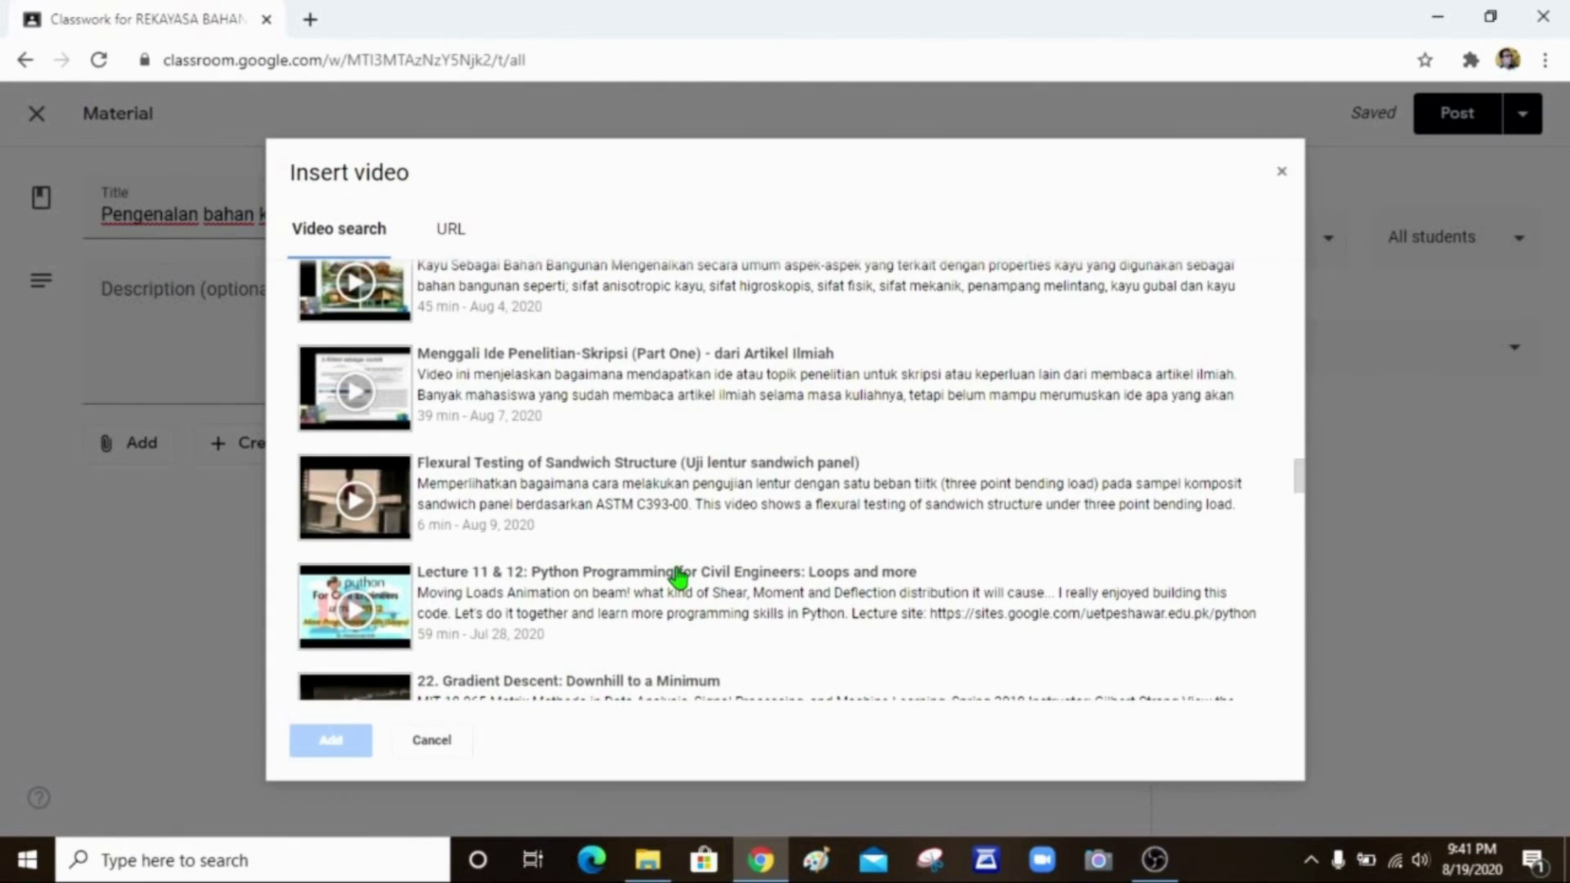
{"action": "scroll", "coordinate": [678, 577], "scroll_direction": "up", "scroll_amount": 1}
{"action": "scroll", "coordinate": [678, 577], "scroll_direction": "up", "scroll_amount": 2}
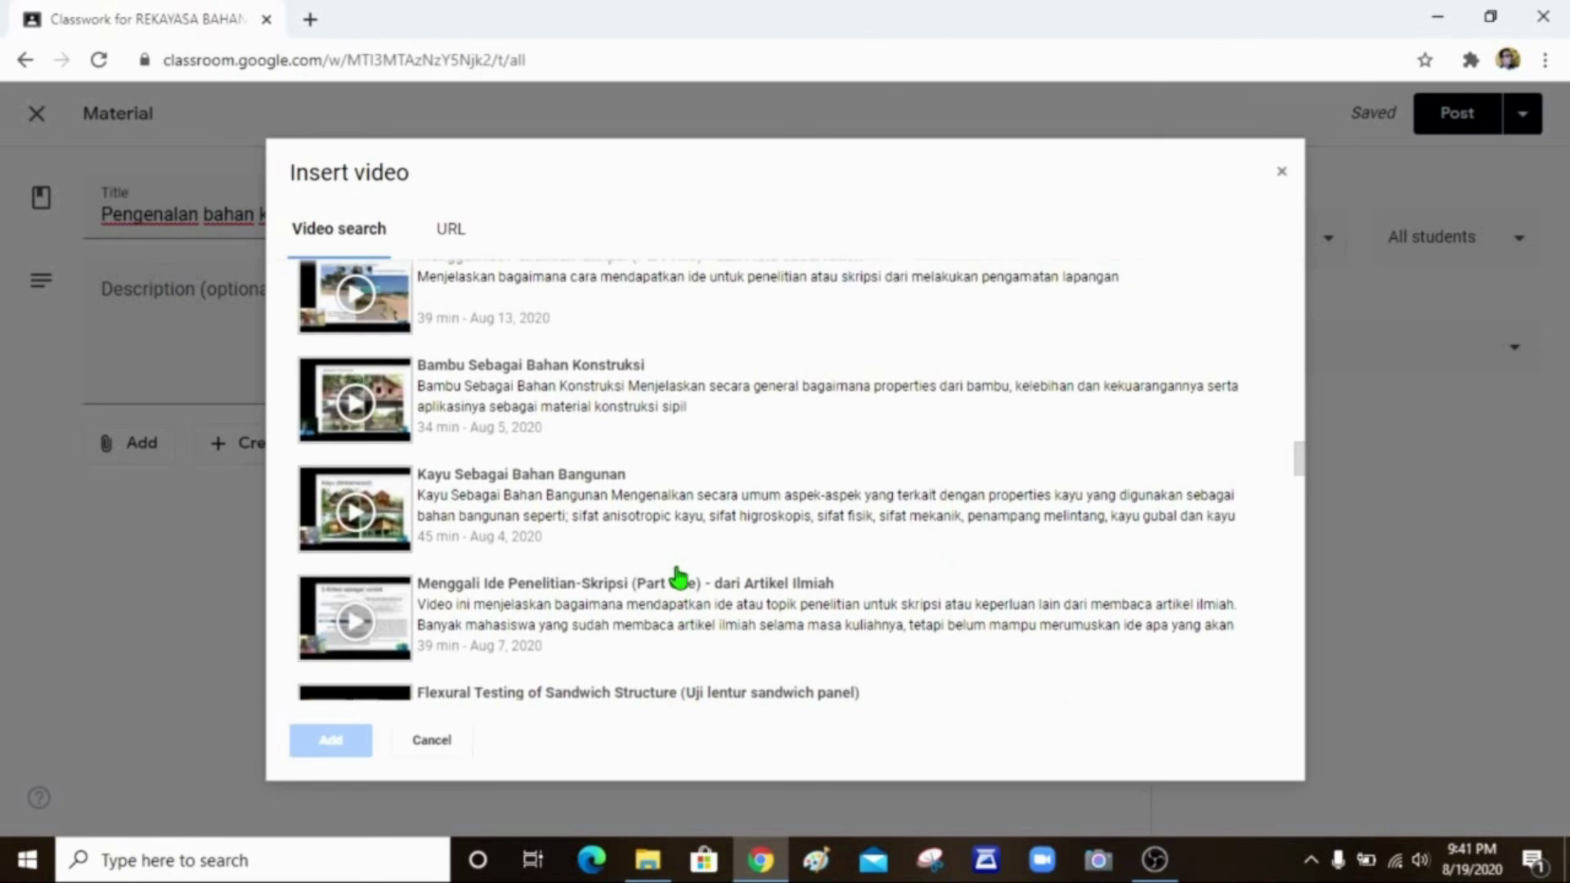
{"action": "scroll", "coordinate": [678, 577], "scroll_direction": "up", "scroll_amount": 3}
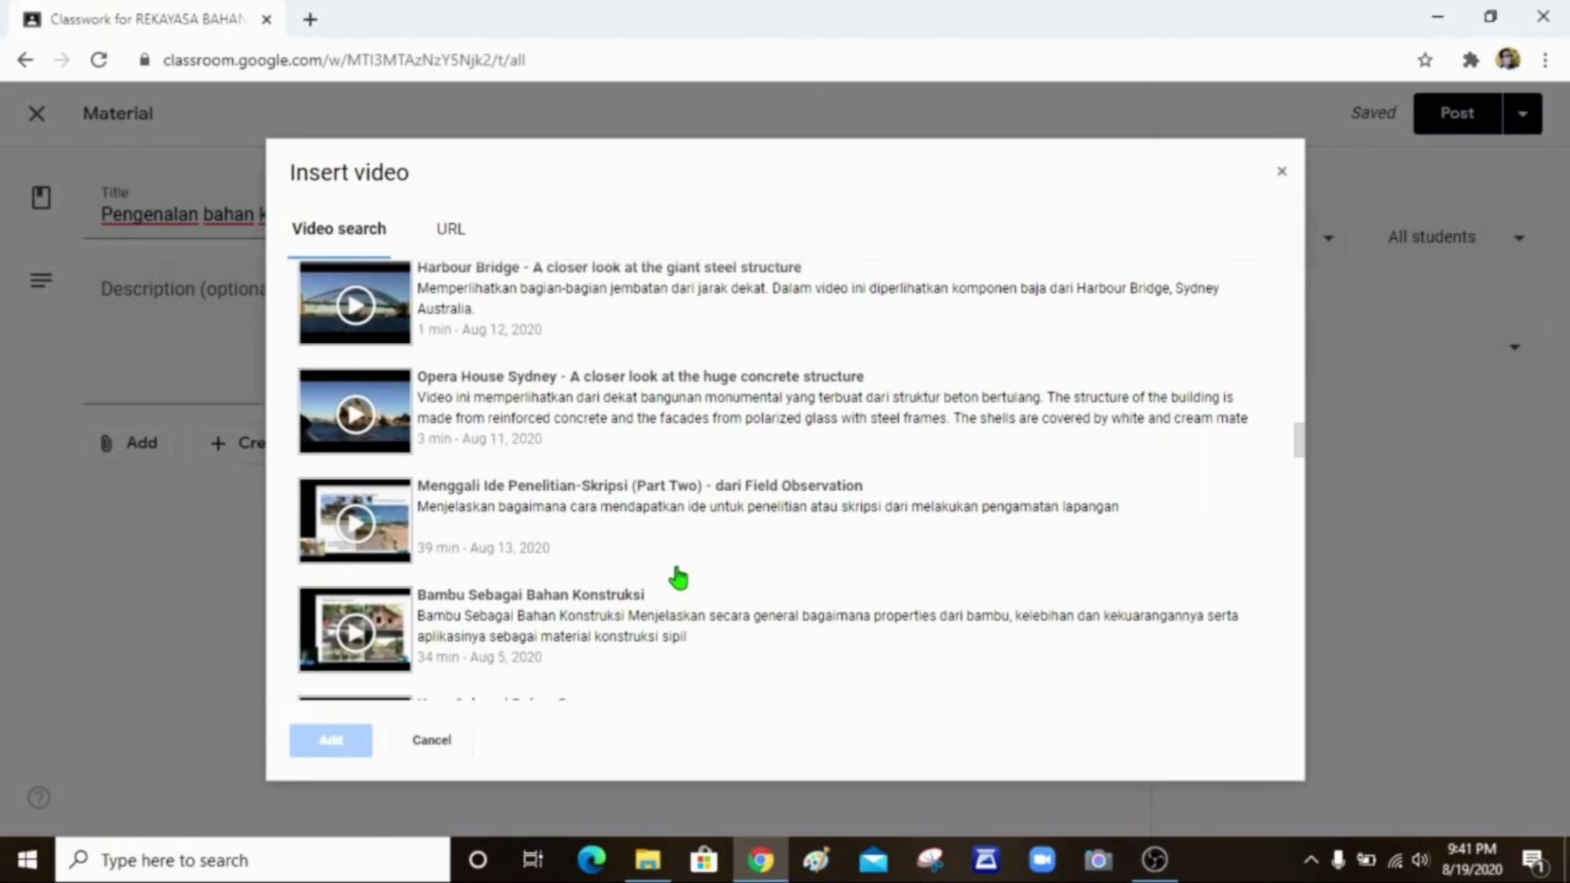
{"action": "scroll", "coordinate": [678, 577], "scroll_direction": "up", "scroll_amount": 4}
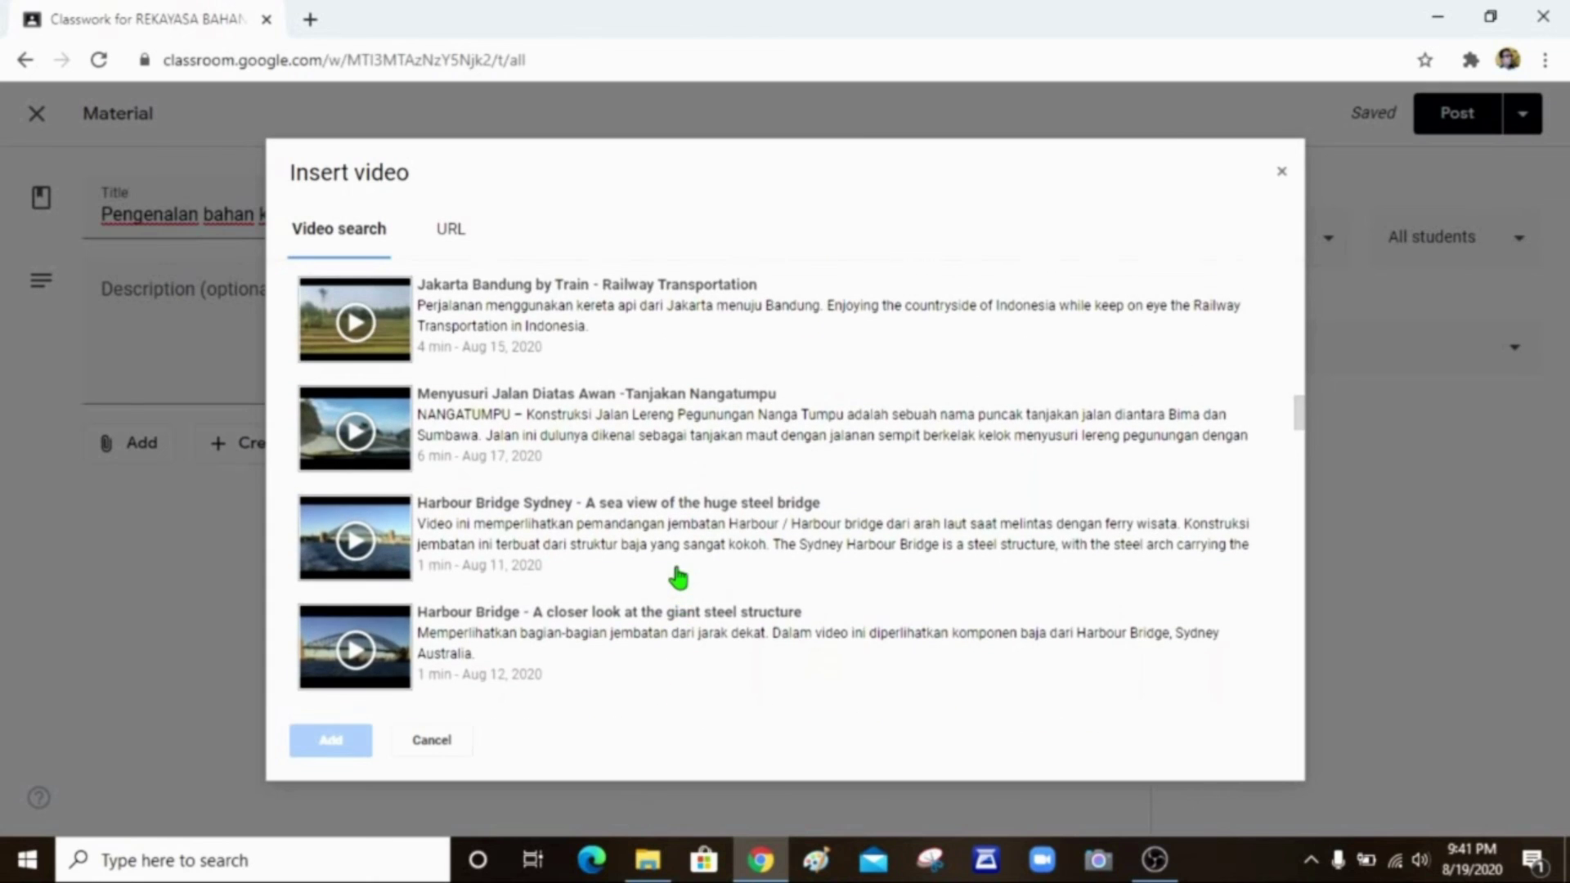
{"action": "scroll", "coordinate": [678, 577], "scroll_direction": "up", "scroll_amount": 2}
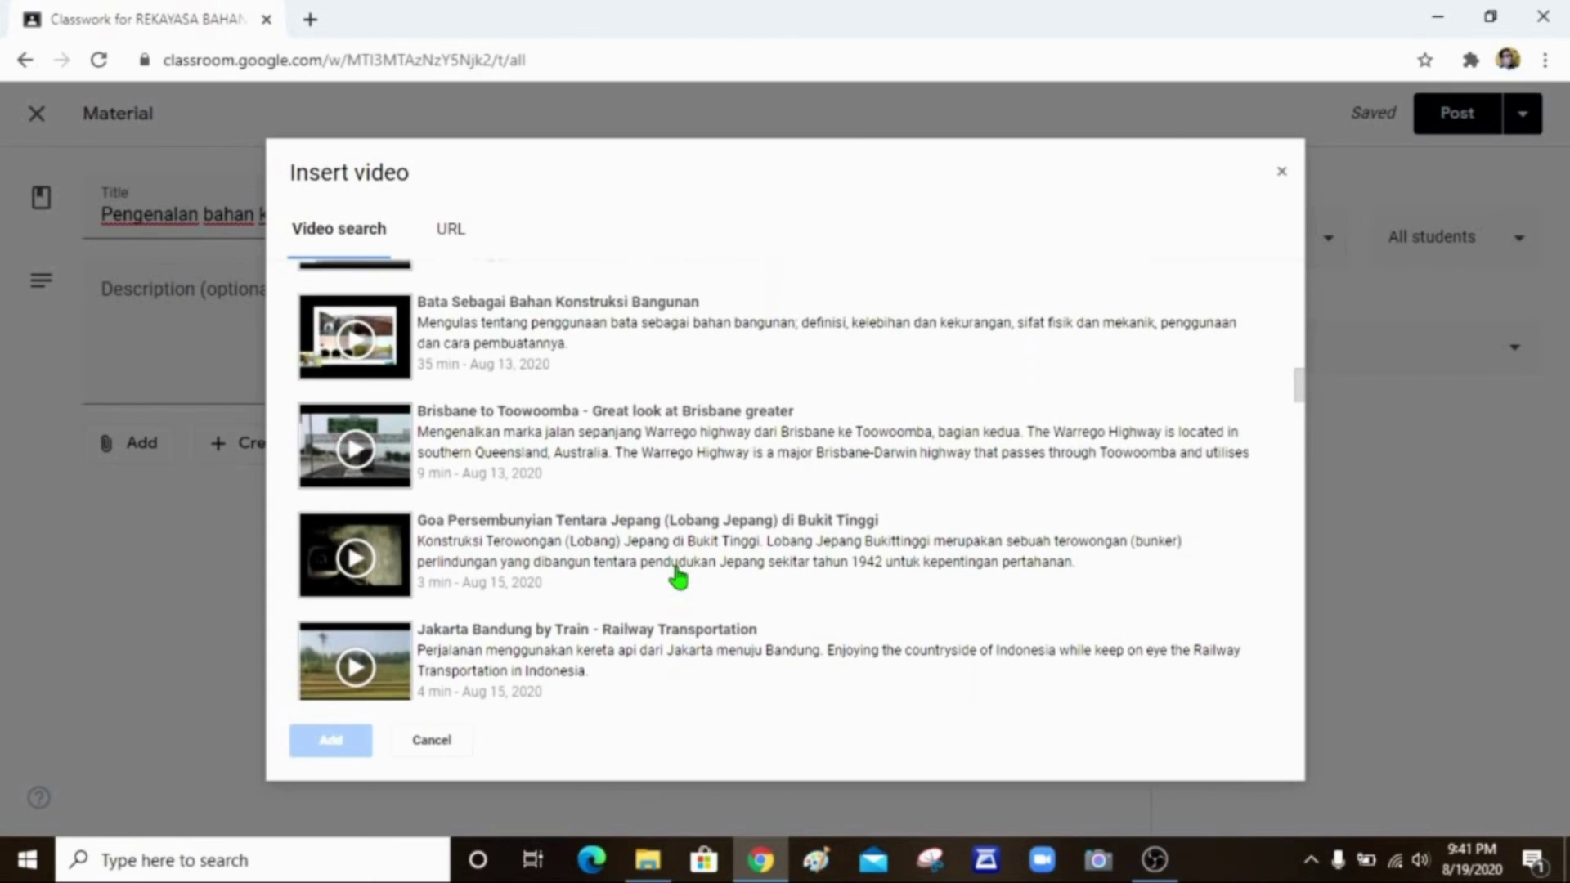
{"action": "scroll", "coordinate": [678, 578], "scroll_direction": "up", "scroll_amount": 1}
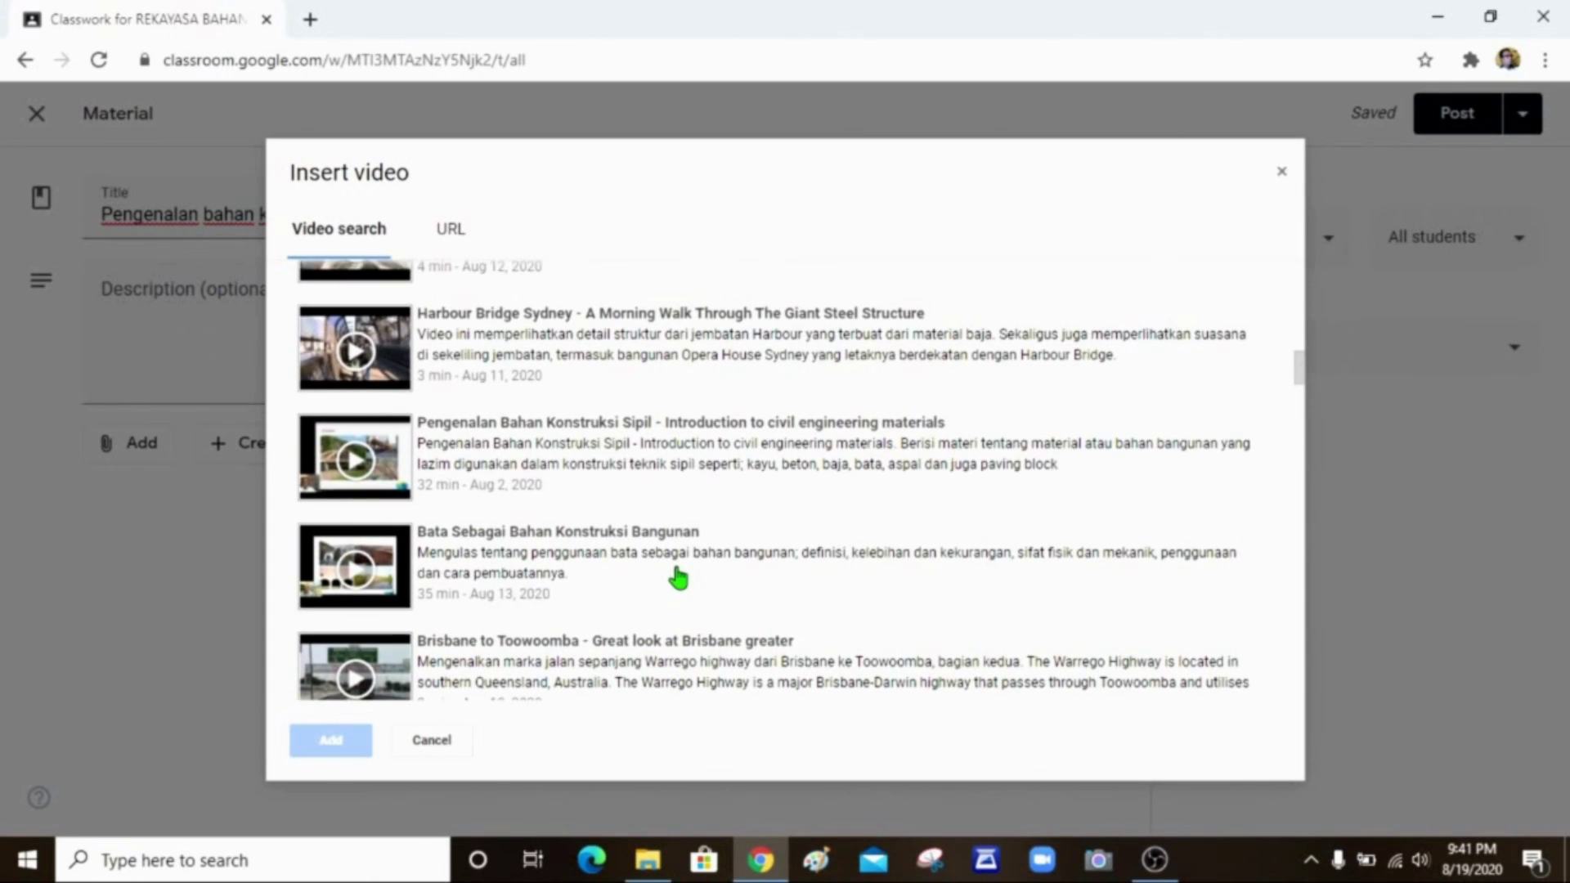
{"action": "scroll", "coordinate": [678, 578], "scroll_direction": "up", "scroll_amount": 1}
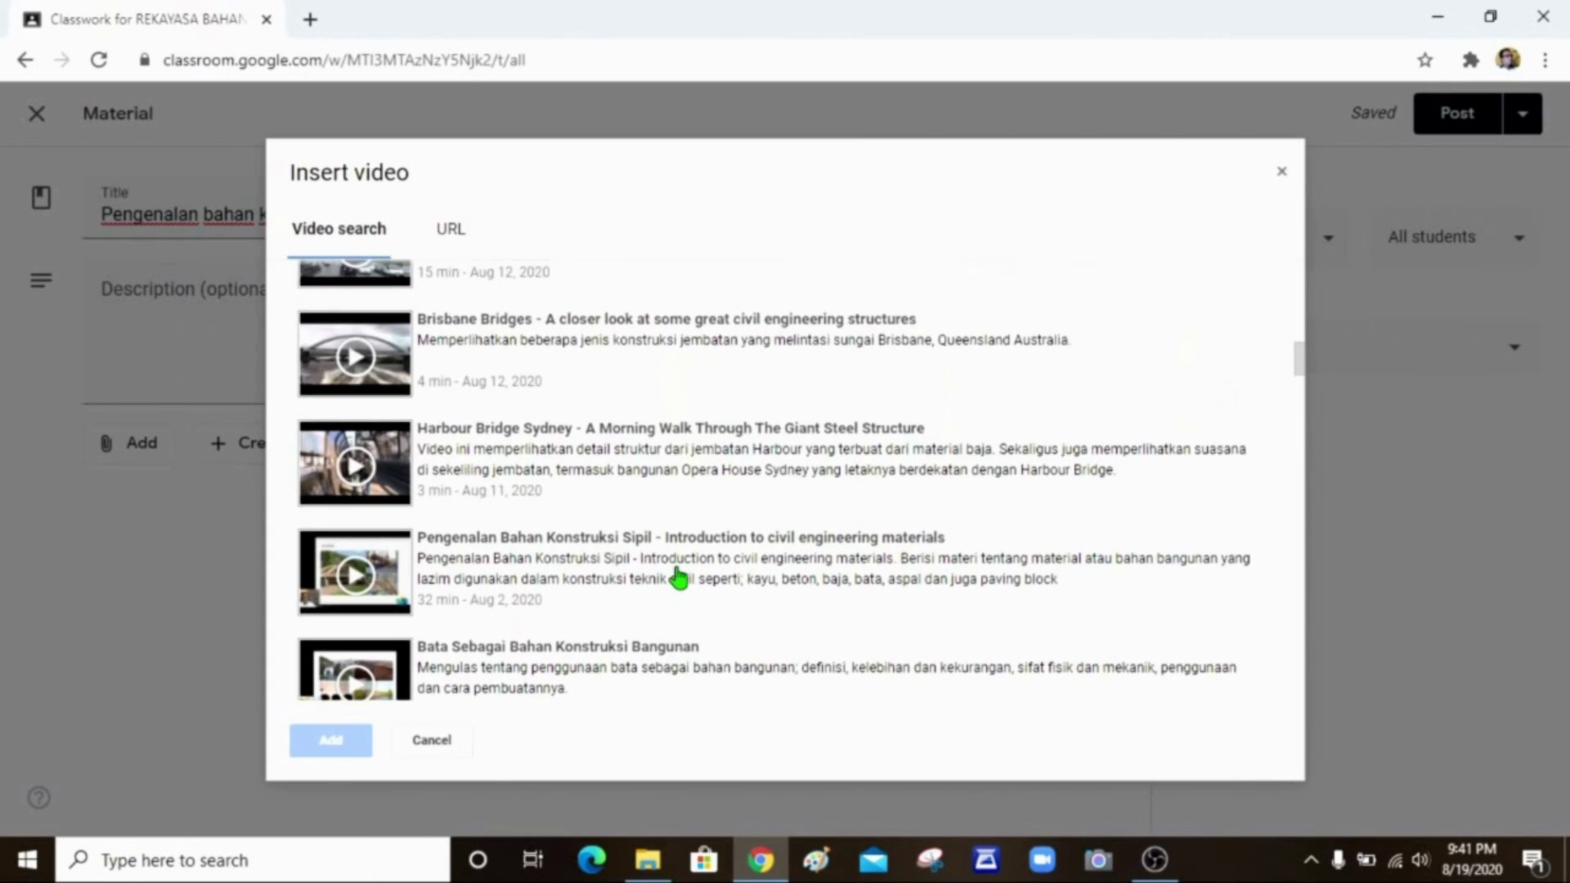
{"action": "left_click", "coordinate": [547, 578]}
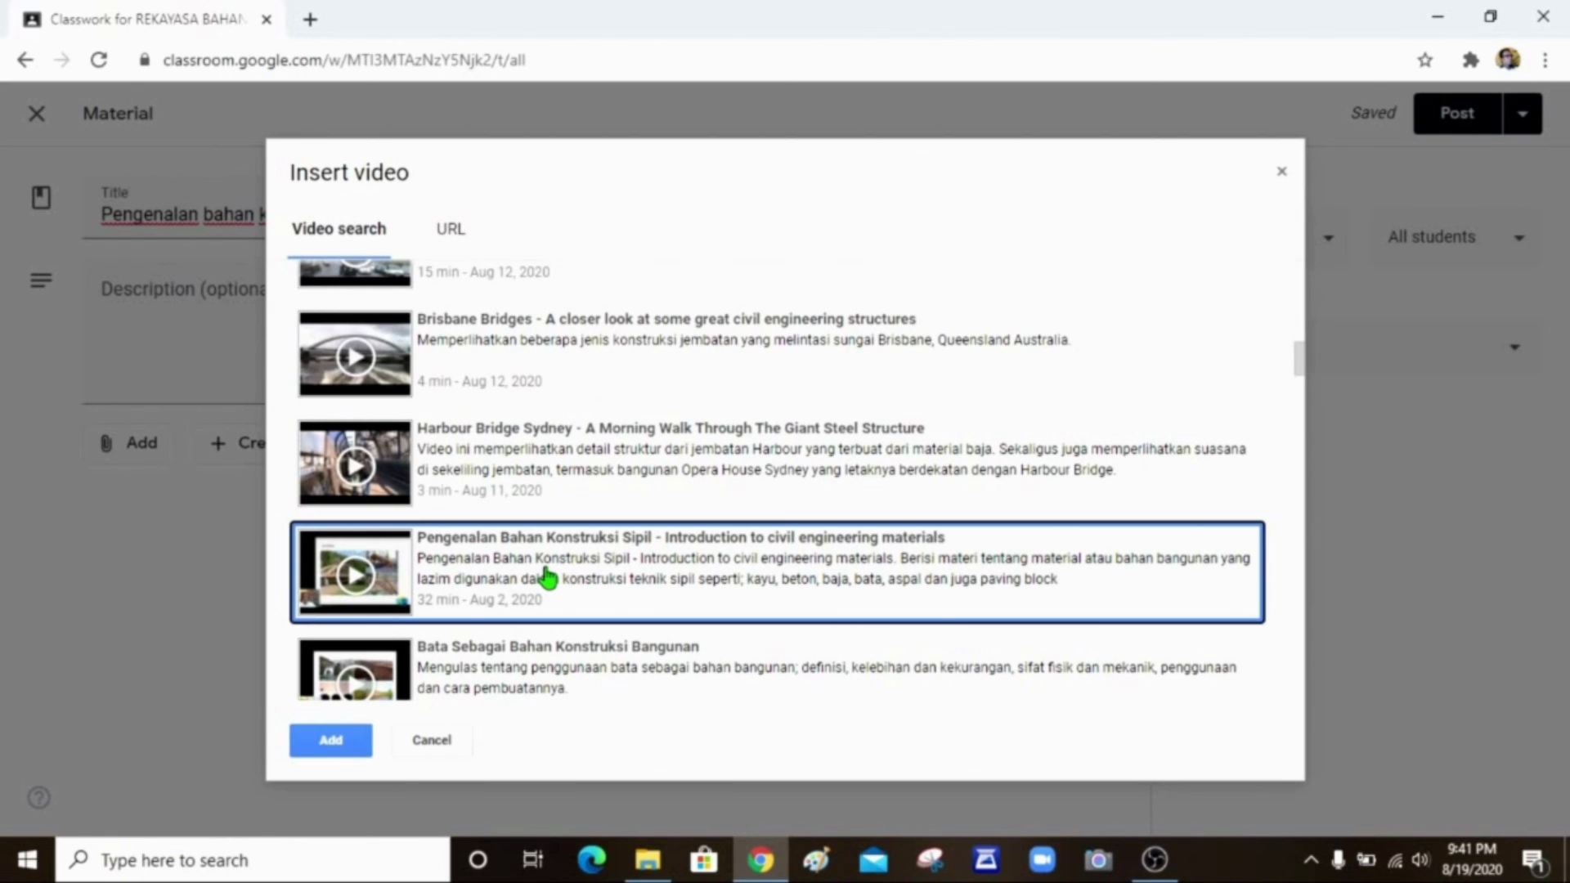
{"action": "left_click", "coordinate": [331, 741]}
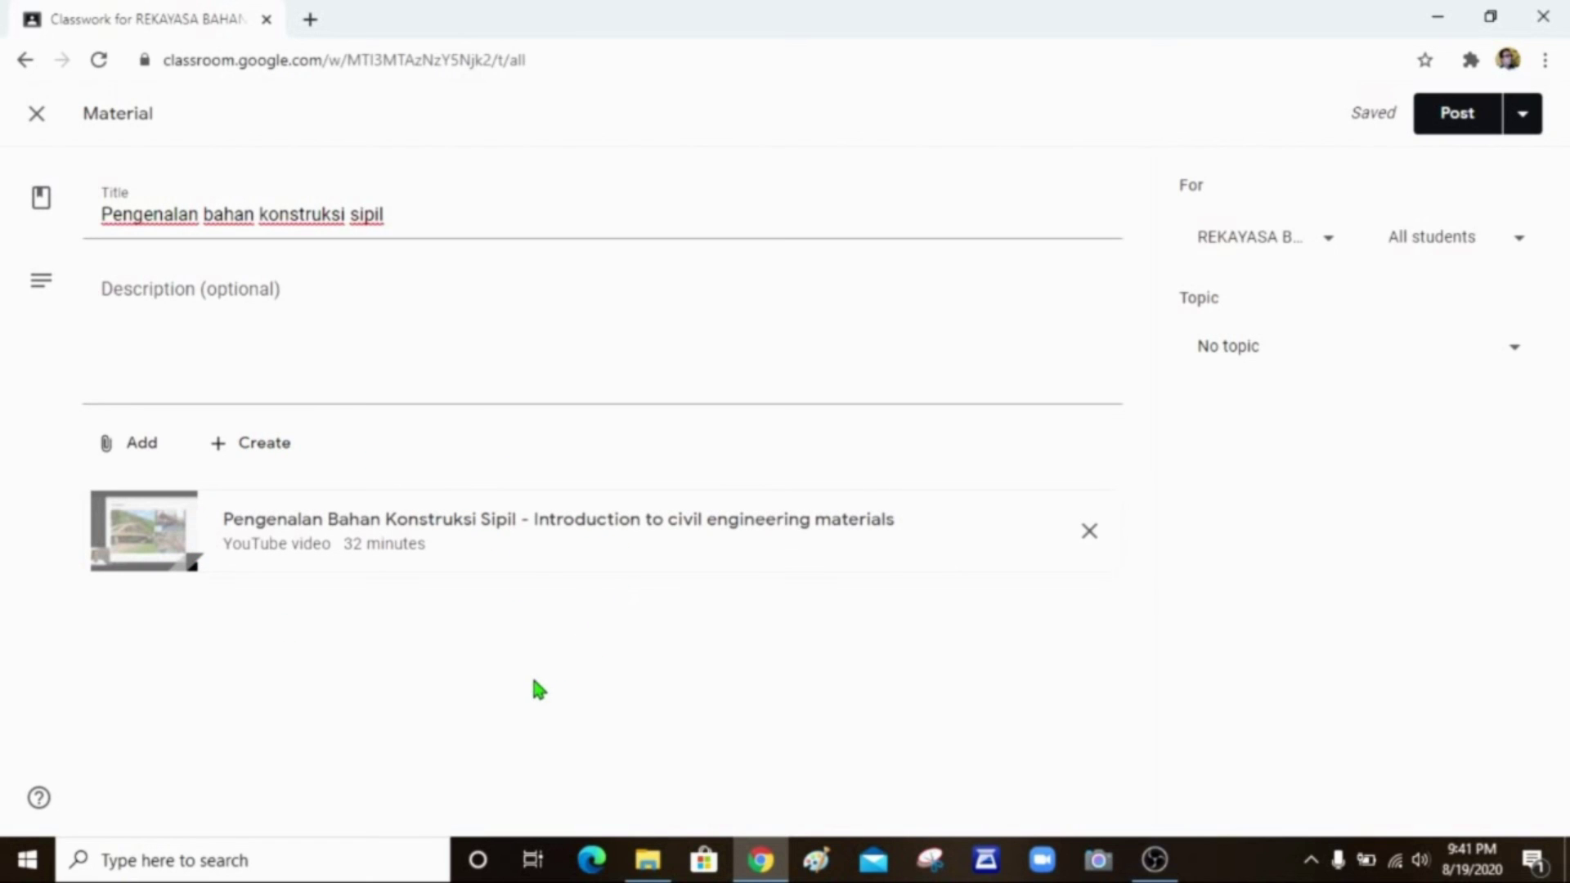
Post the Pengenalan bahan konstruksi sipil material and move it under the MATERI KULIAH topic, above Kuliah 1.
{"action": "left_click", "coordinate": [1457, 114]}
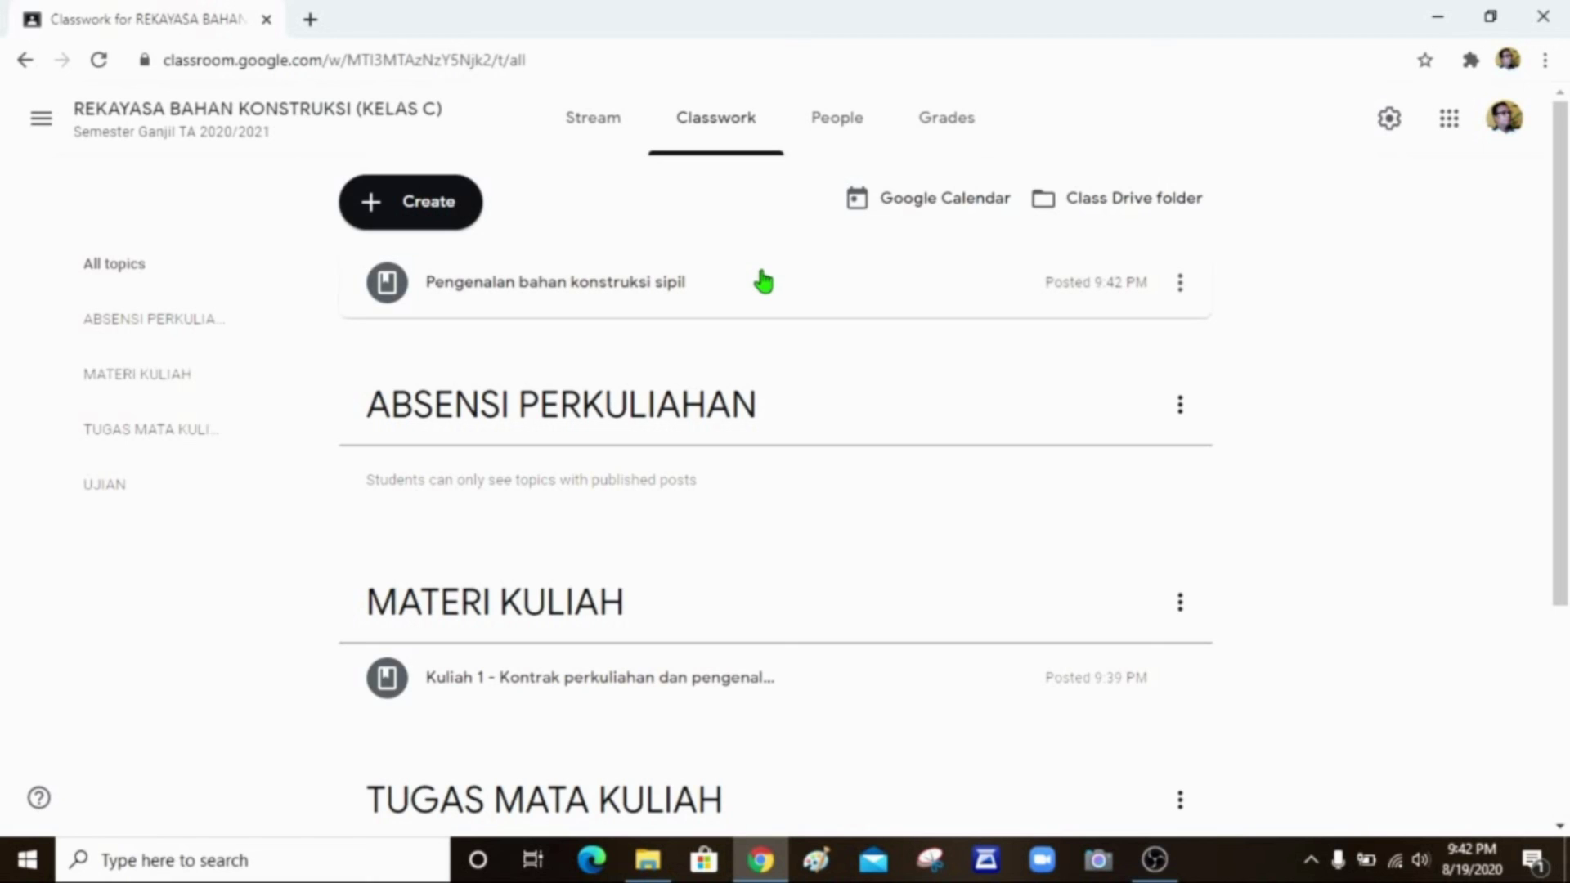
{"action": "left_click_drag", "start_coordinate": [763, 281], "coordinate": [572, 630]}
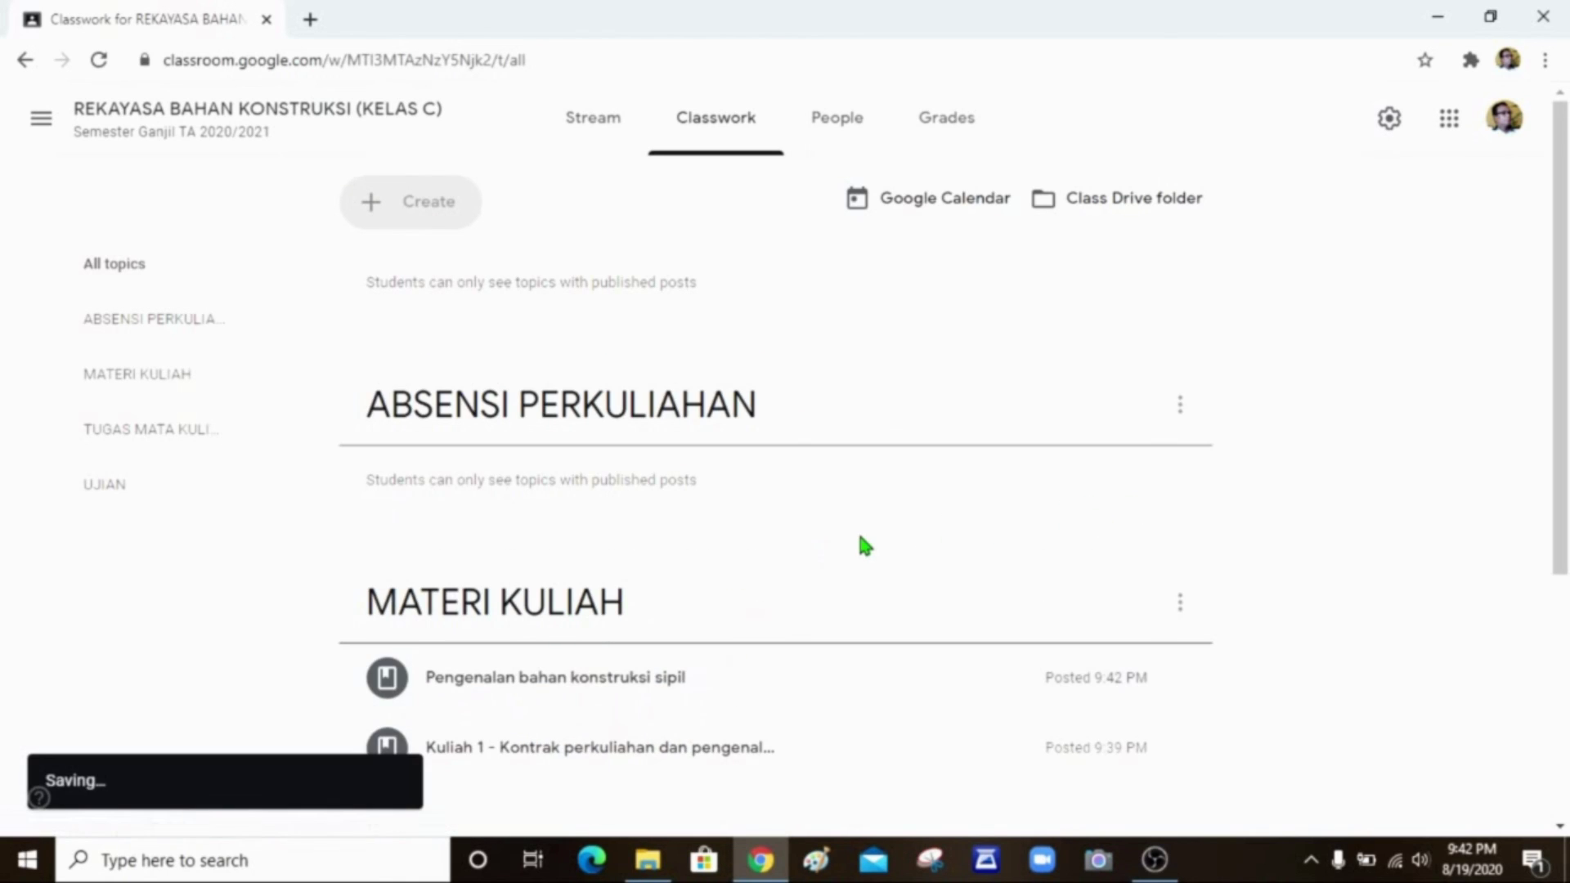
Review the classwork topics from ABSENSI PERKULIAHAN to UJIAN and the materials posted under MATERI KULIAH.
{"action": "scroll", "coordinate": [858, 543], "scroll_direction": "down", "scroll_amount": 4}
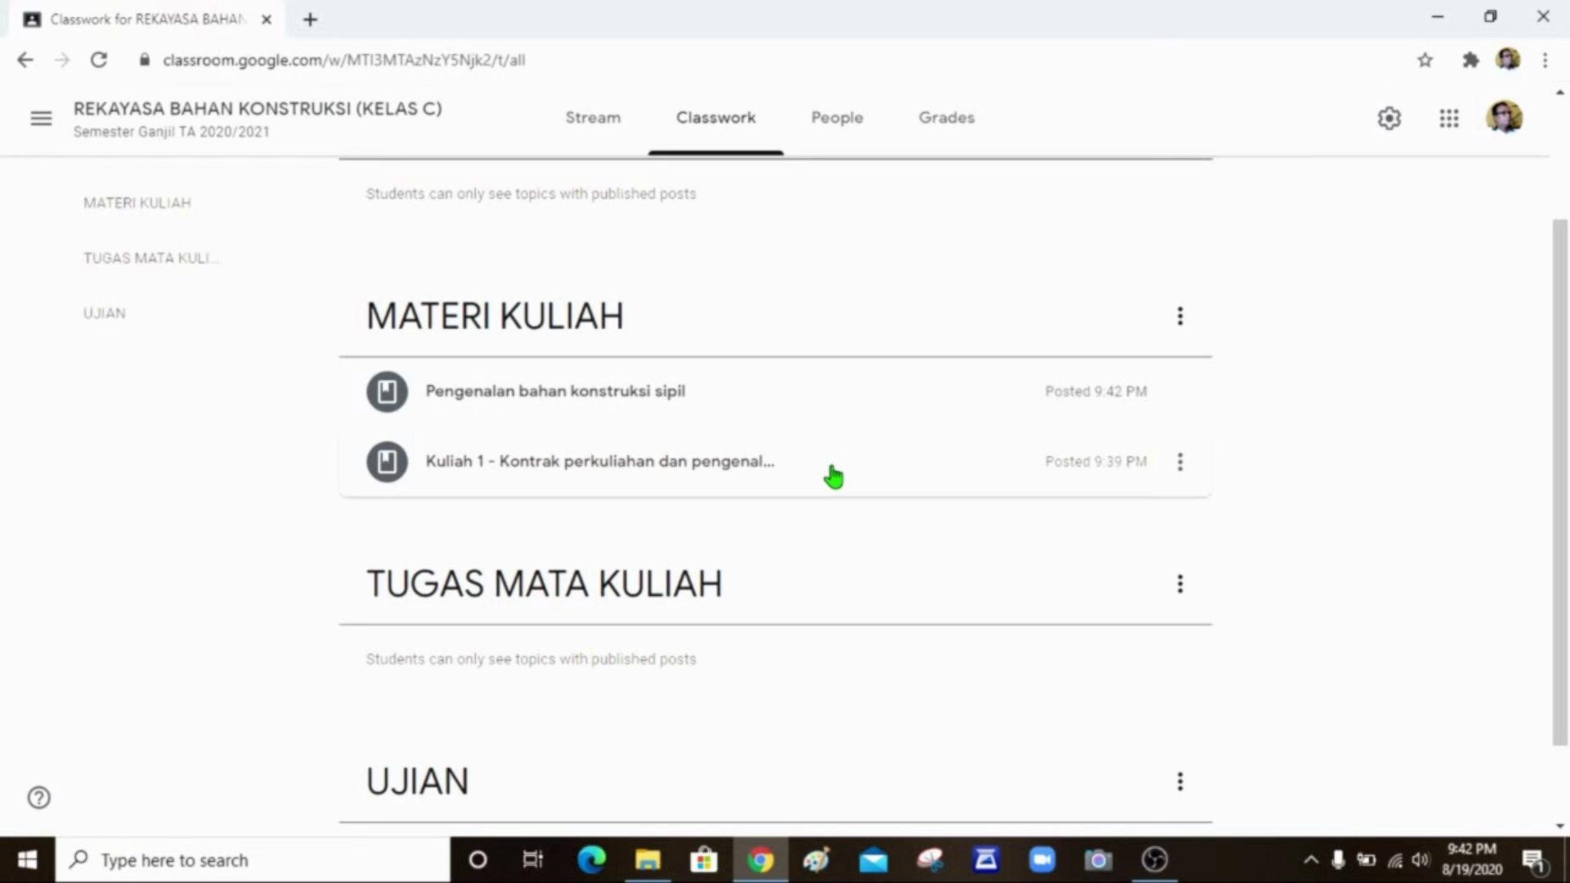
{"action": "scroll", "coordinate": [833, 476], "scroll_direction": "up", "scroll_amount": 2}
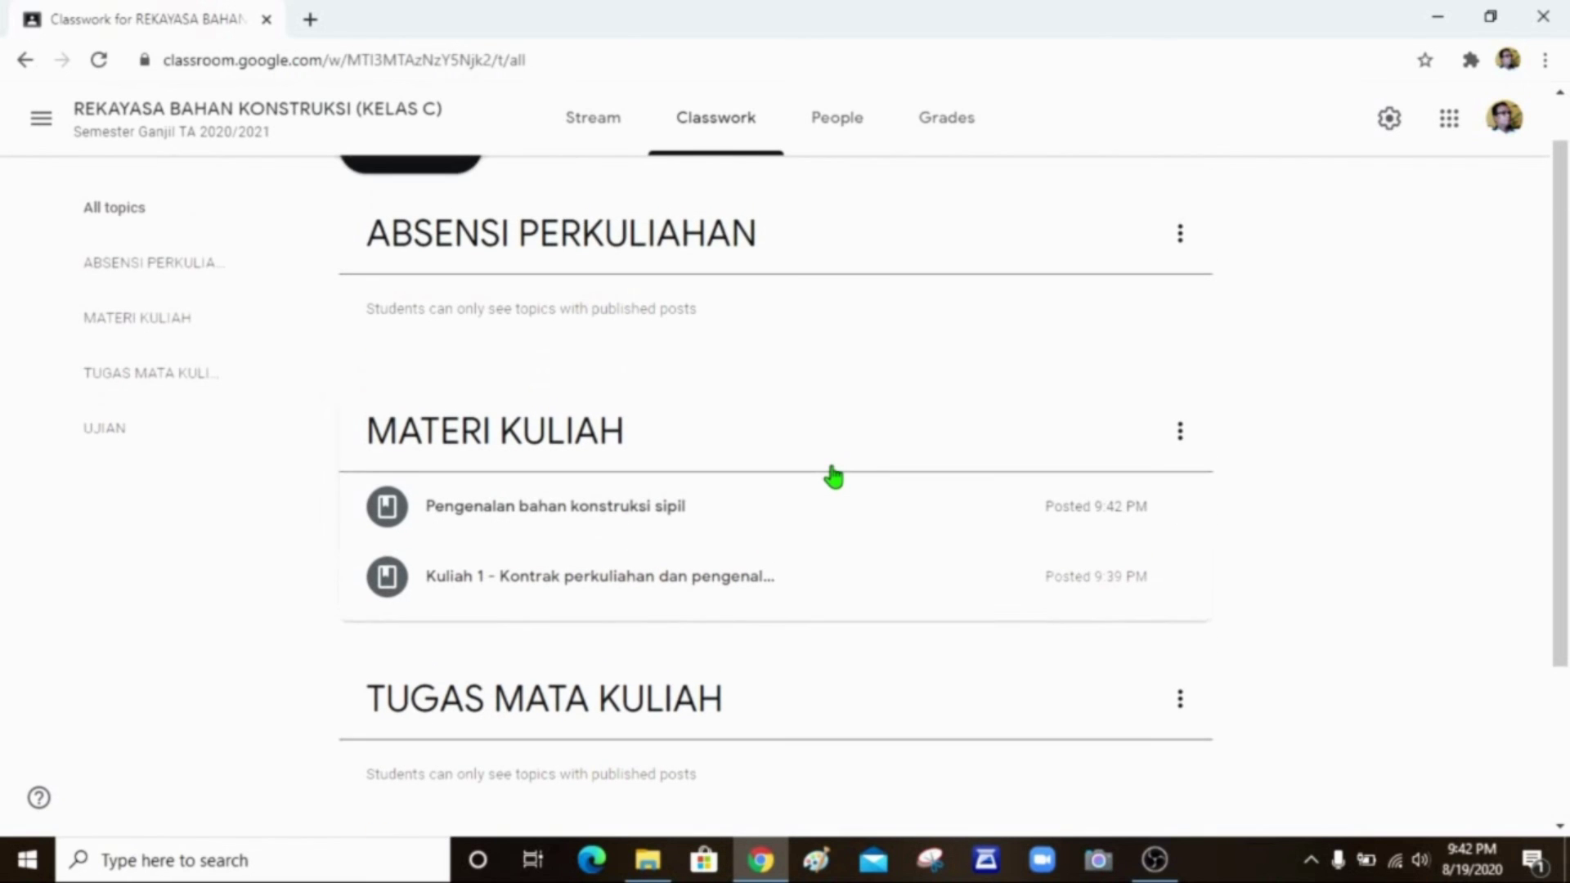
{"action": "scroll", "coordinate": [832, 476], "scroll_direction": "up", "scroll_amount": 1}
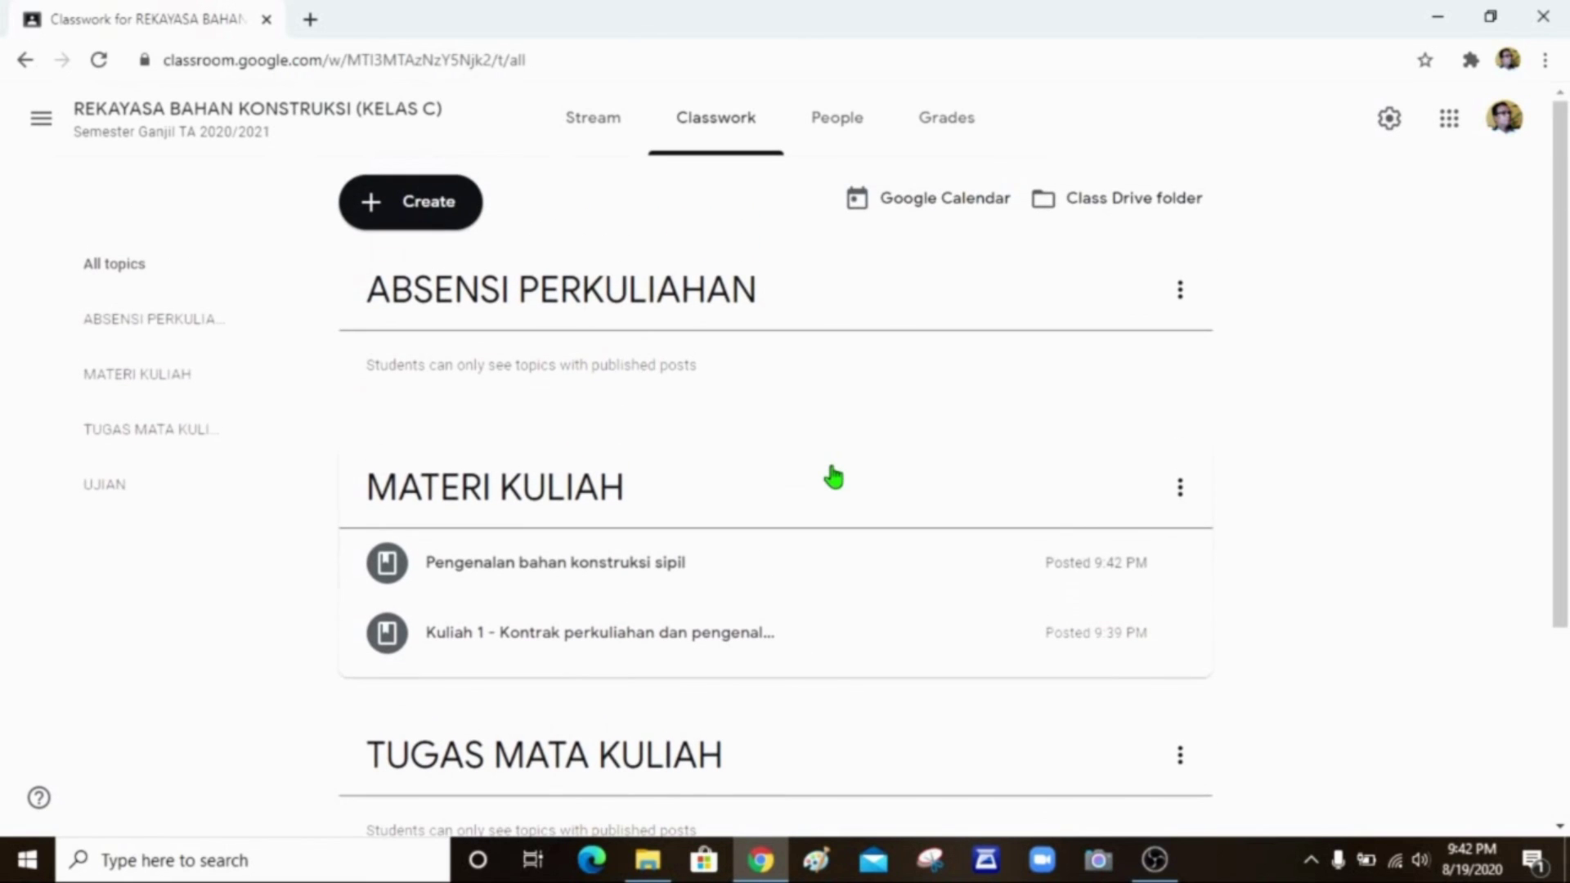
{"action": "scroll", "coordinate": [832, 476], "scroll_direction": "down", "scroll_amount": 4}
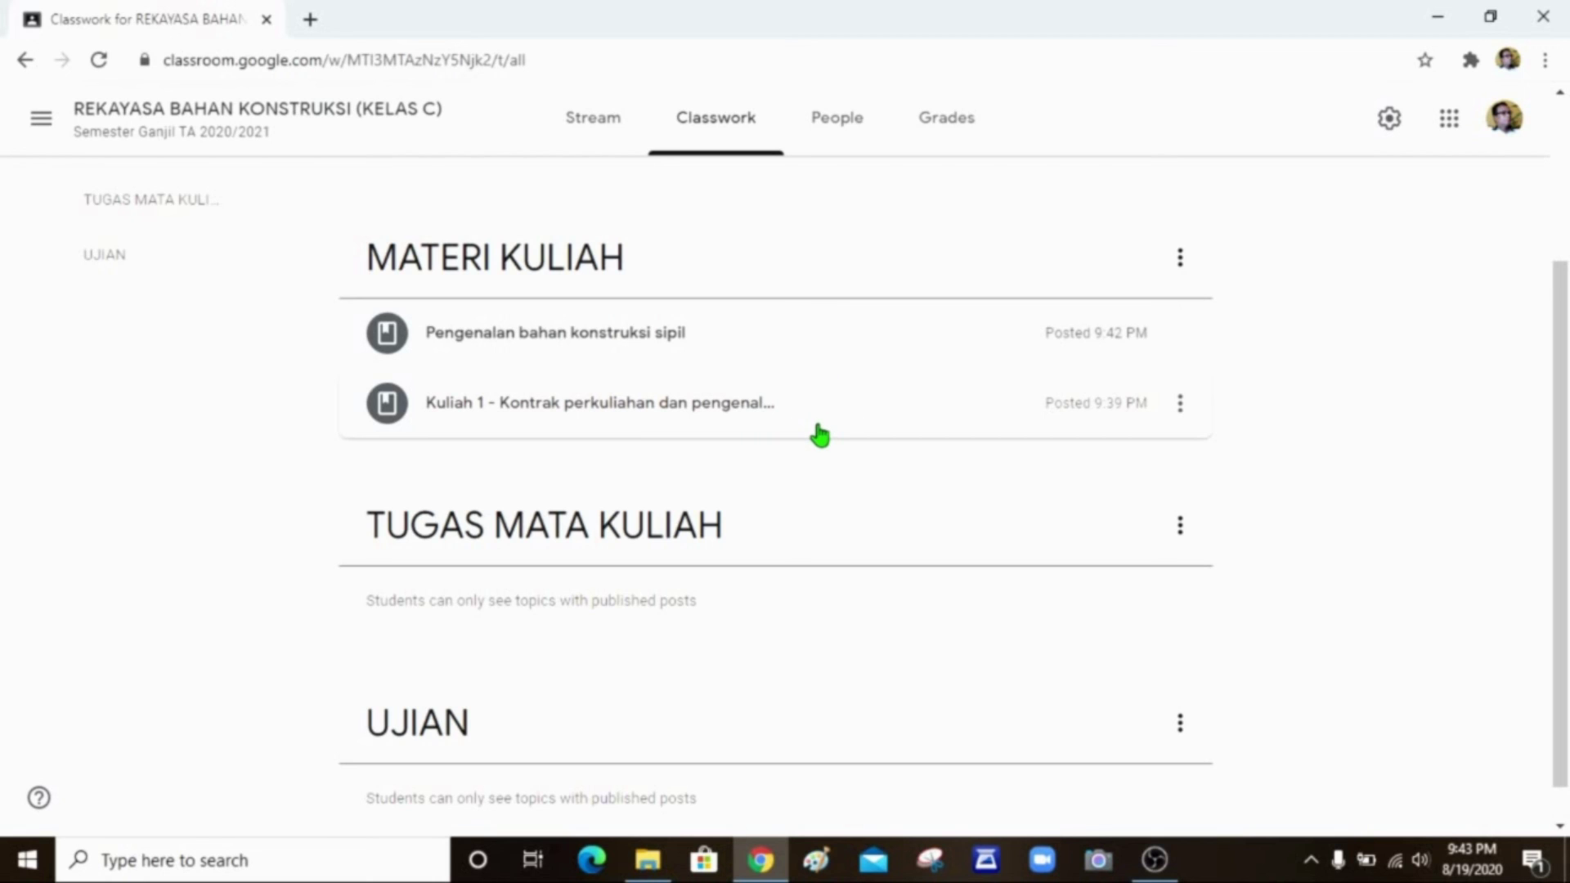
{"action": "scroll", "coordinate": [820, 435], "scroll_direction": "up", "scroll_amount": 3}
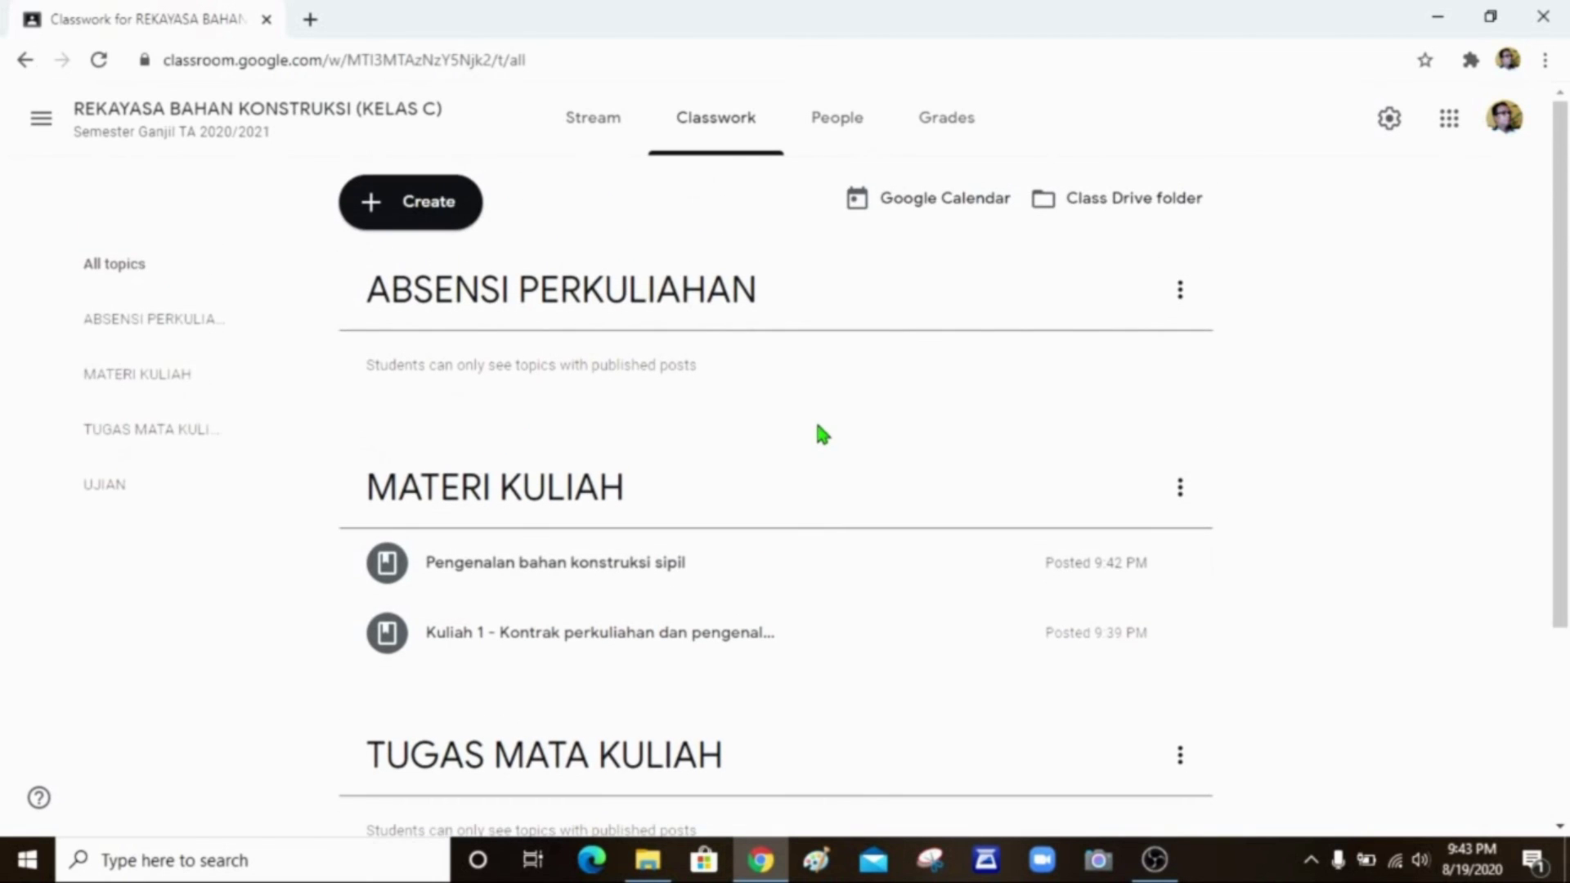
{"action": "scroll", "coordinate": [822, 433], "scroll_direction": "down", "scroll_amount": 3}
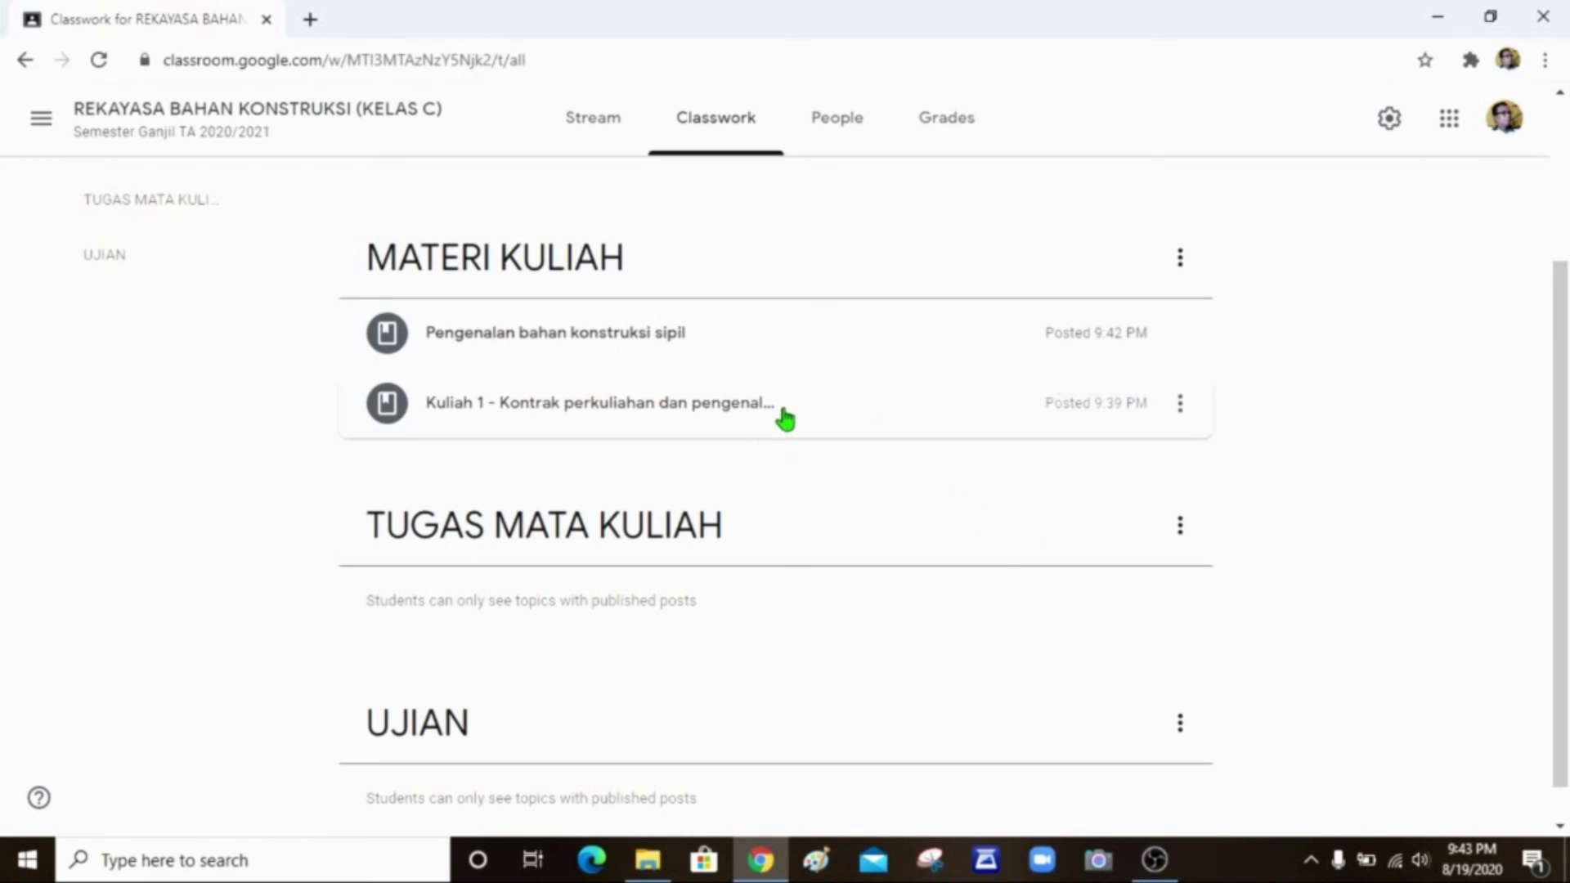
{"action": "scroll", "coordinate": [786, 418], "scroll_direction": "up", "scroll_amount": 1}
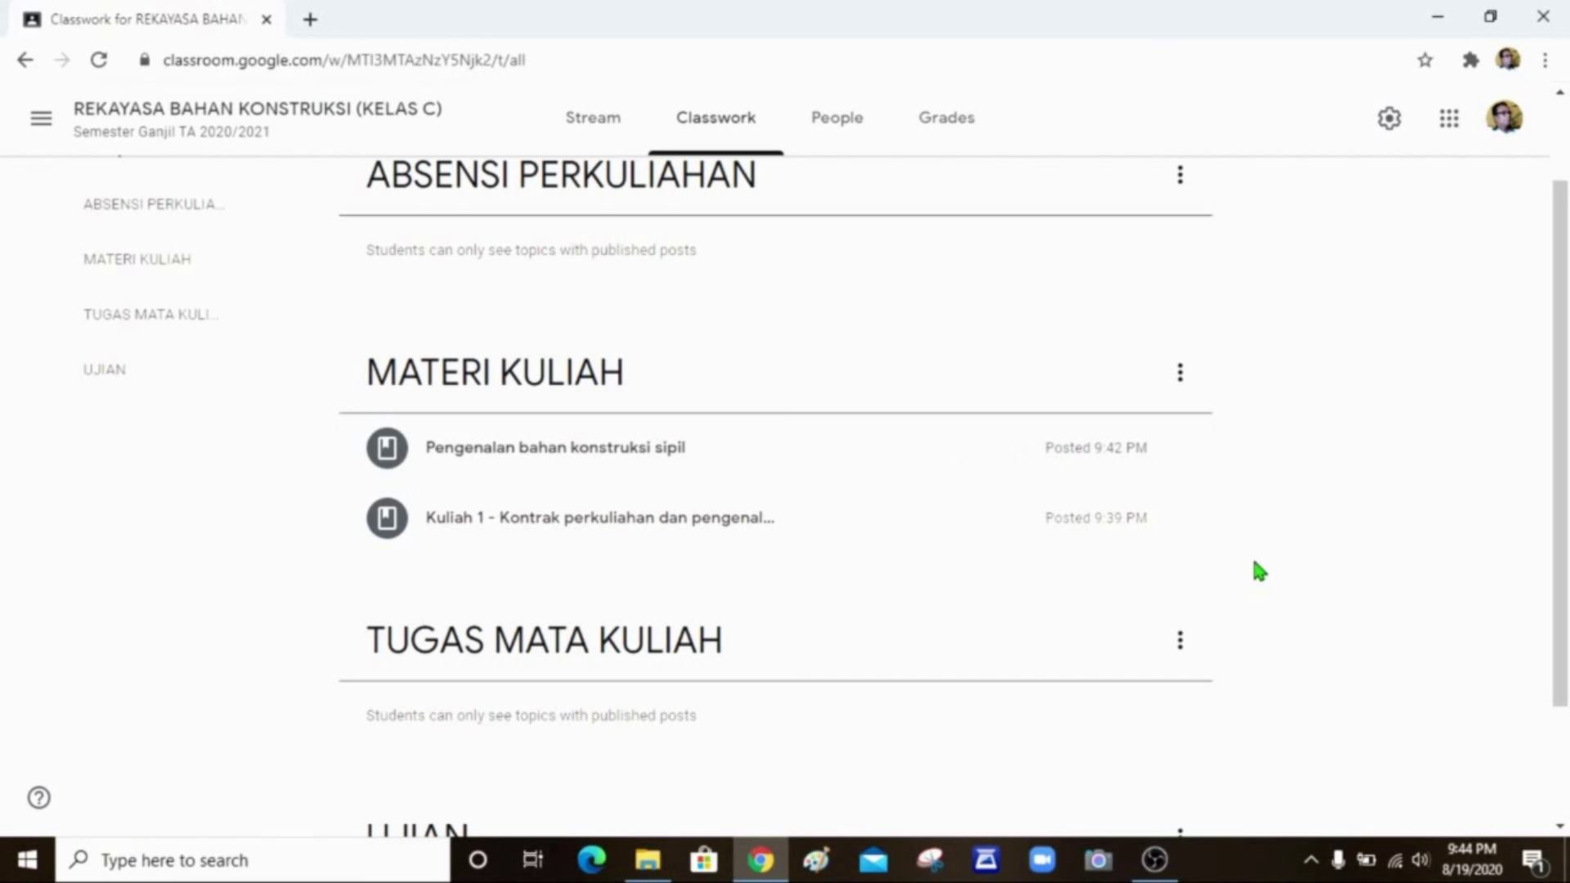
{"action": "scroll", "coordinate": [1253, 561], "scroll_direction": "up", "scroll_amount": 2}
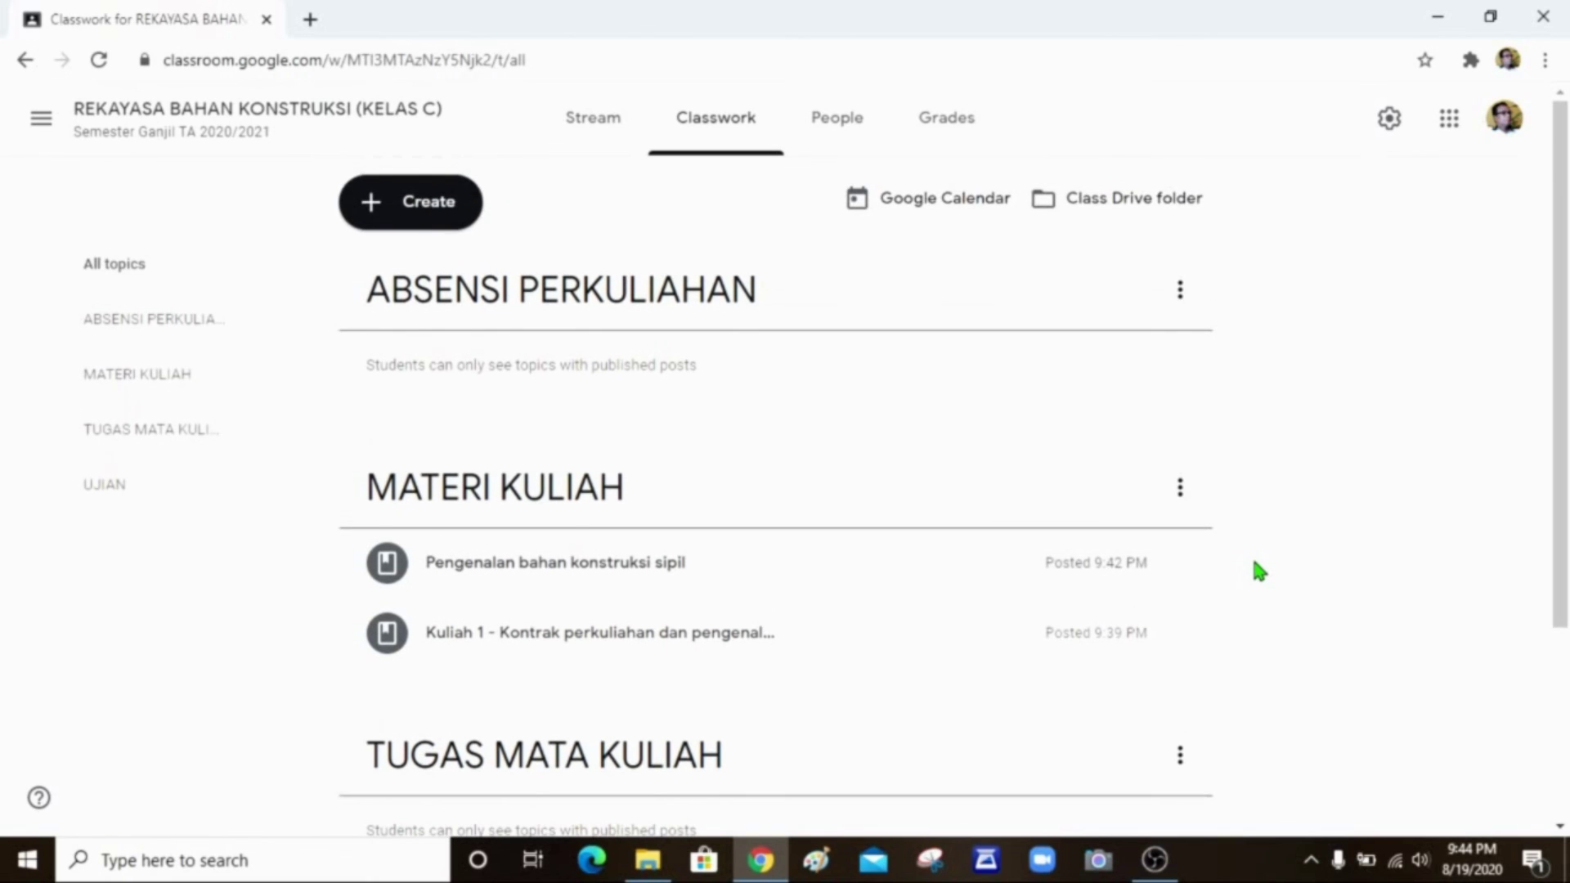